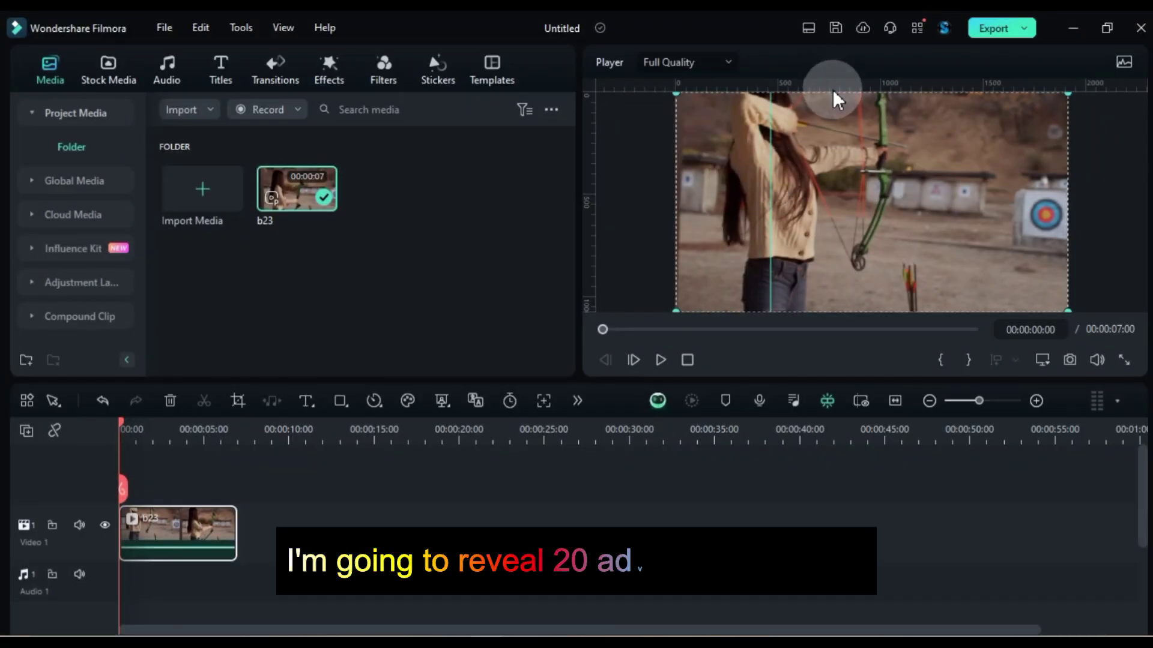
Add two horizontal guides across the preview, then set the text-to-speech voice category to All
{"action": "left_click_drag", "start_coordinate": [834, 90], "coordinate": [931, 166]}
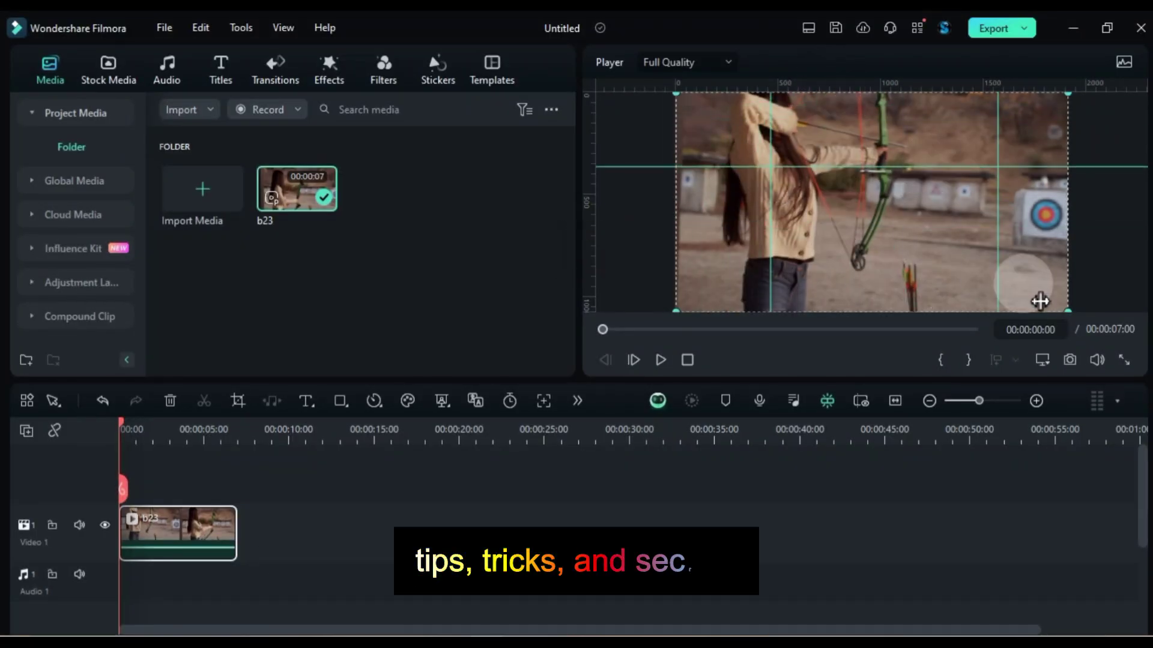
{"action": "left_click_drag", "start_coordinate": [862, 89], "coordinate": [859, 278]}
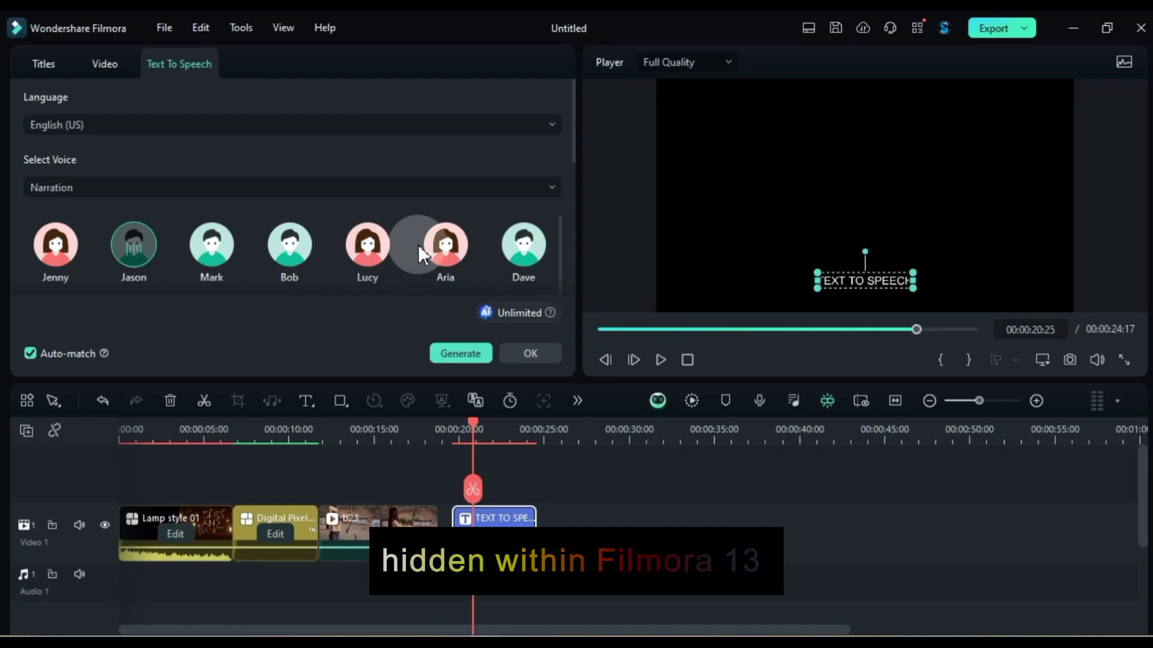
{"action": "left_click", "coordinate": [255, 187]}
{"action": "left_click", "coordinate": [424, 246]}
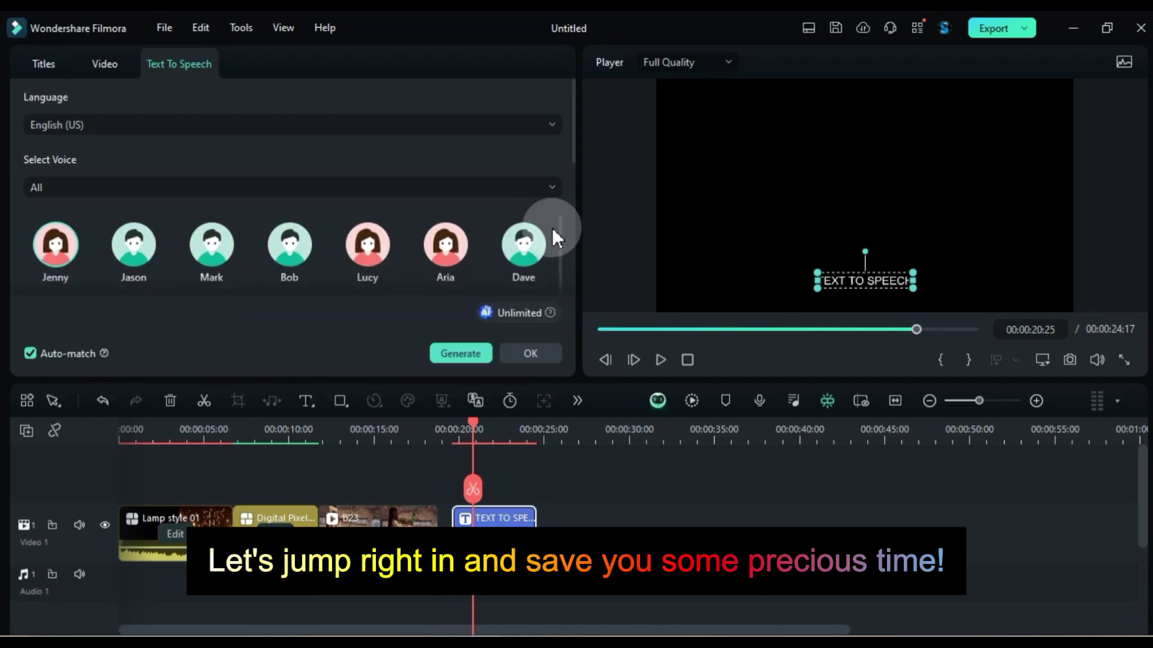
{"action": "scroll", "coordinate": [553, 228], "scroll_direction": "down", "scroll_amount": 1}
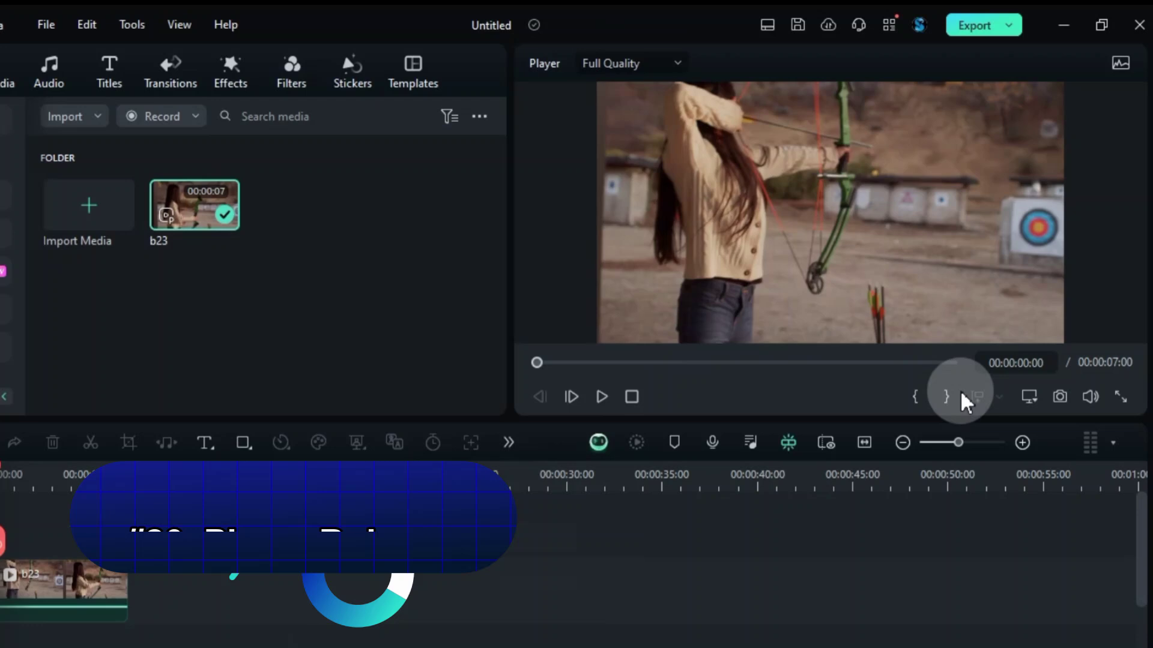
{"action": "left_click", "coordinate": [1042, 360]}
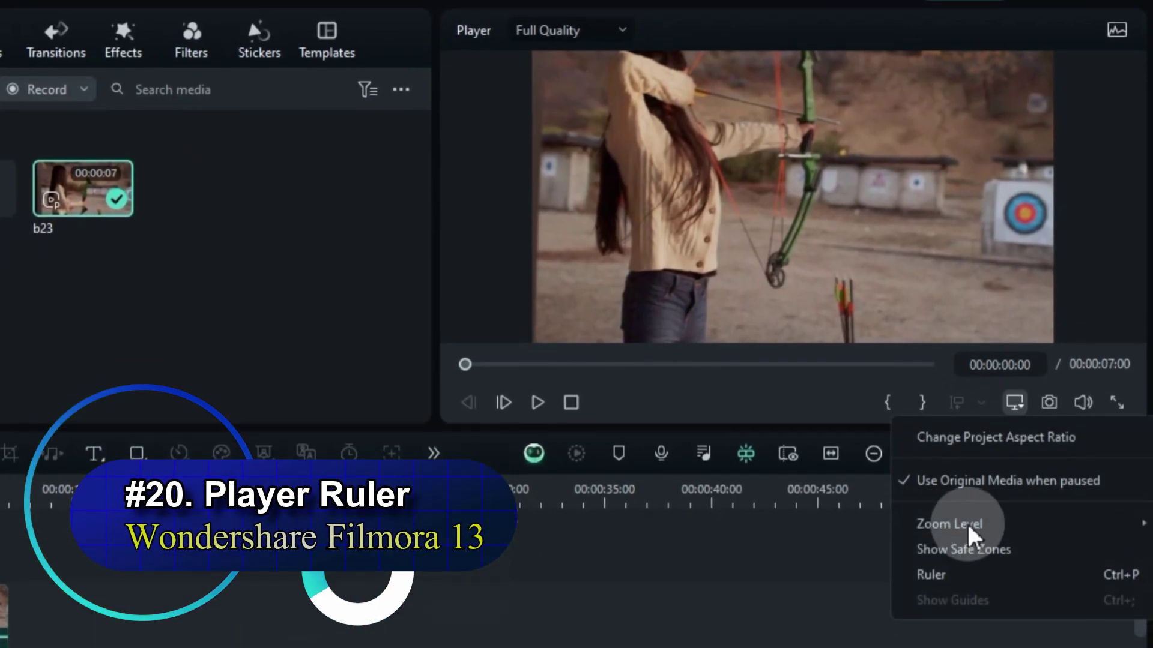
{"action": "left_click", "coordinate": [1032, 583]}
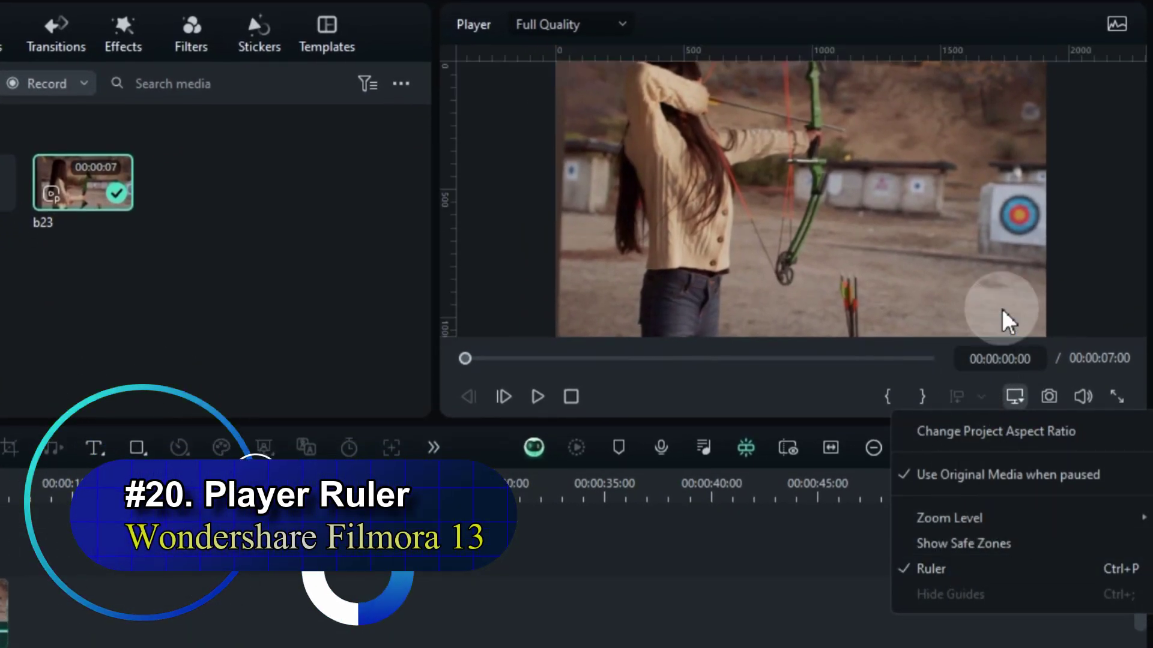
{"action": "left_click", "coordinate": [964, 144]}
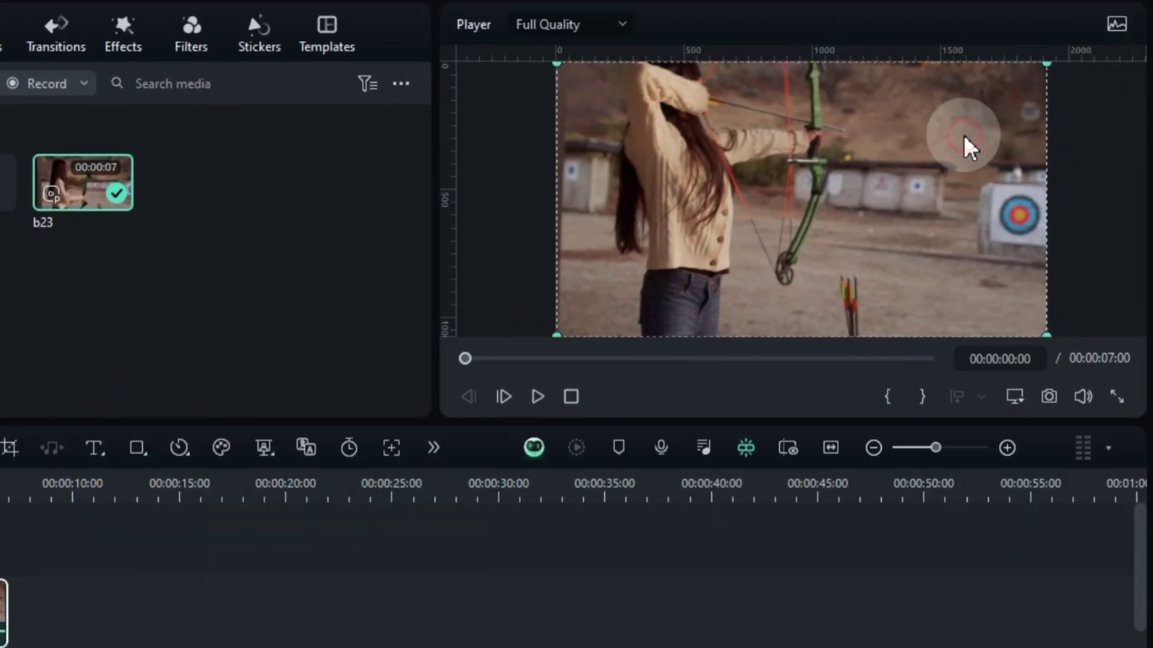
{"action": "left_click_drag", "start_coordinate": [451, 132], "coordinate": [675, 178]}
{"action": "left_click_drag", "start_coordinate": [757, 60], "coordinate": [780, 155]}
{"action": "left_click_drag", "start_coordinate": [450, 274], "coordinate": [997, 198]}
{"action": "left_click_drag", "start_coordinate": [766, 60], "coordinate": [804, 138]}
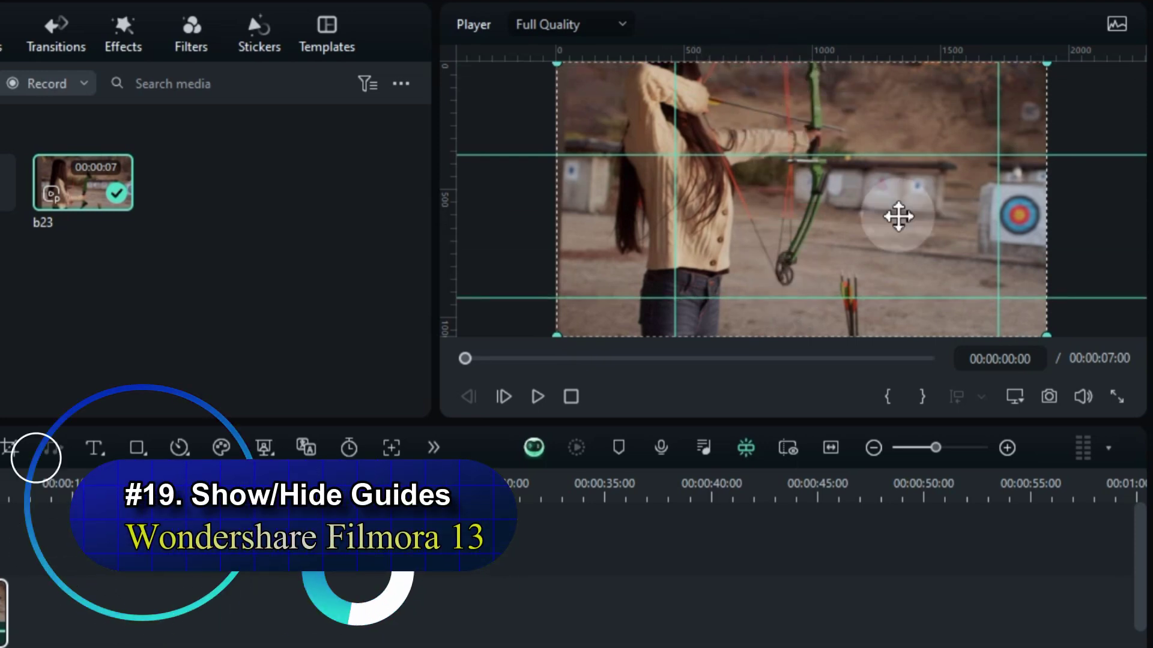
{"action": "left_click", "coordinate": [1014, 398]}
{"action": "left_click", "coordinate": [959, 599]}
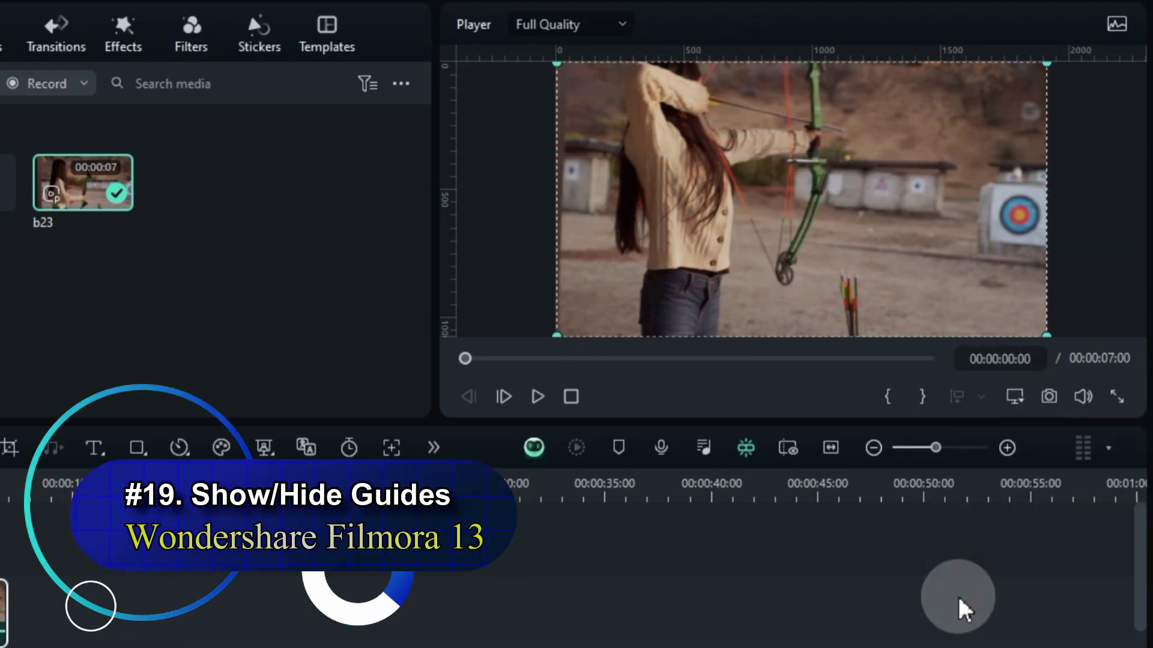
{"action": "left_click", "coordinate": [1015, 397]}
{"action": "left_click", "coordinate": [978, 593]}
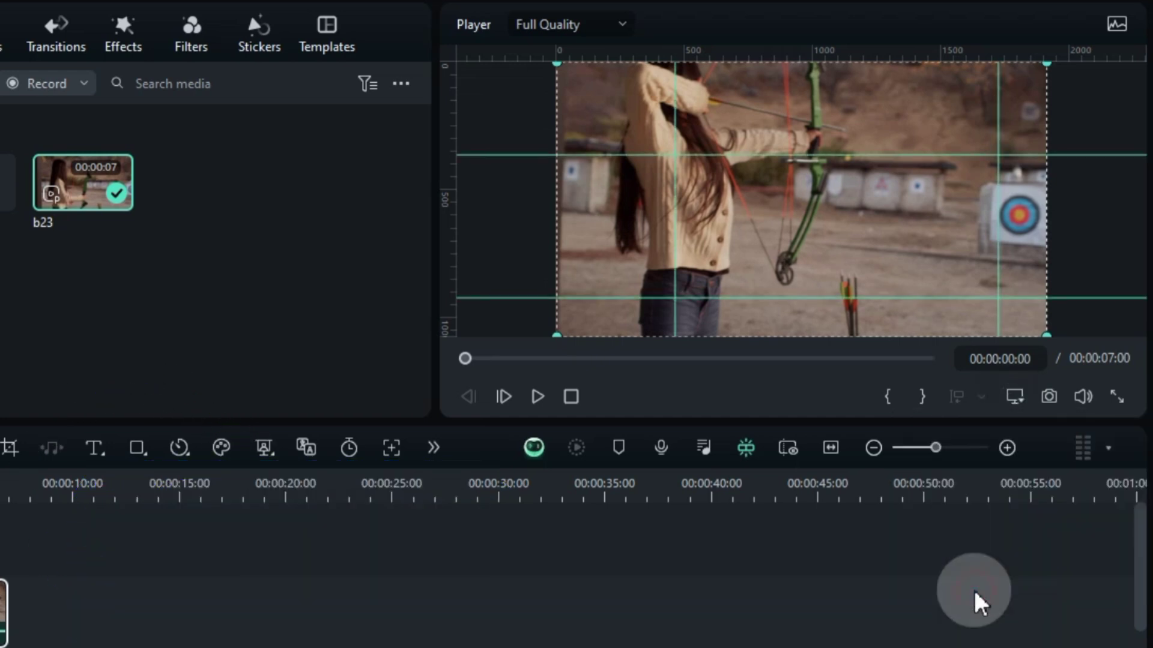
{"action": "left_click", "coordinate": [1014, 397]}
{"action": "left_click", "coordinate": [959, 596]}
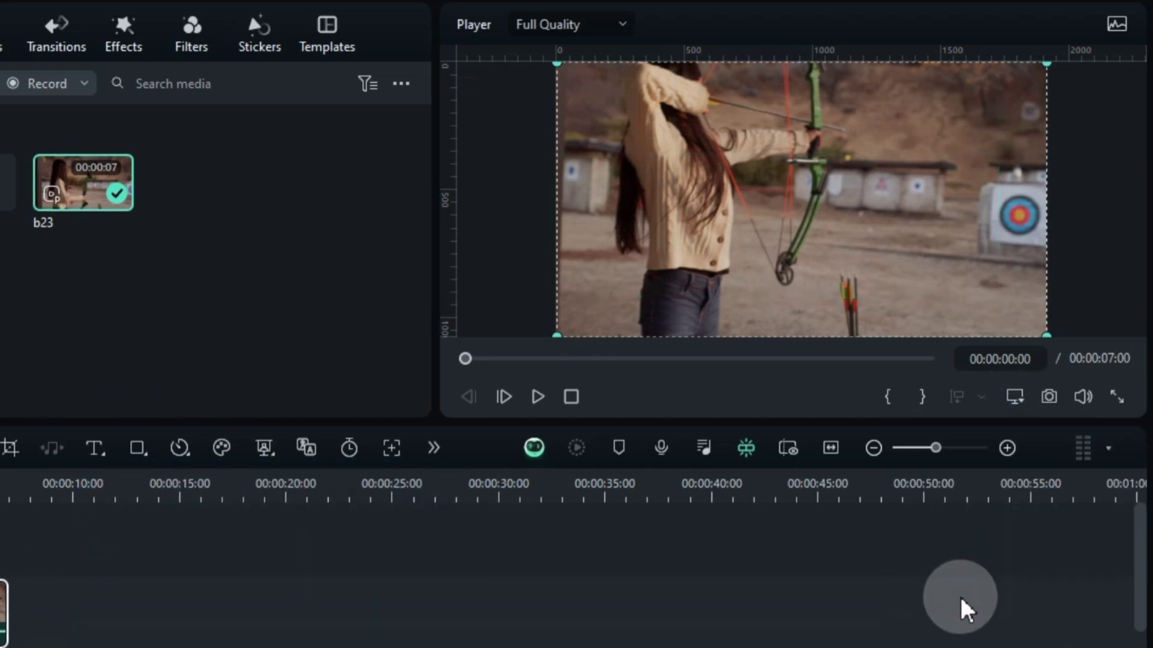
{"action": "left_click", "coordinate": [1015, 398]}
{"action": "left_click", "coordinate": [974, 594]}
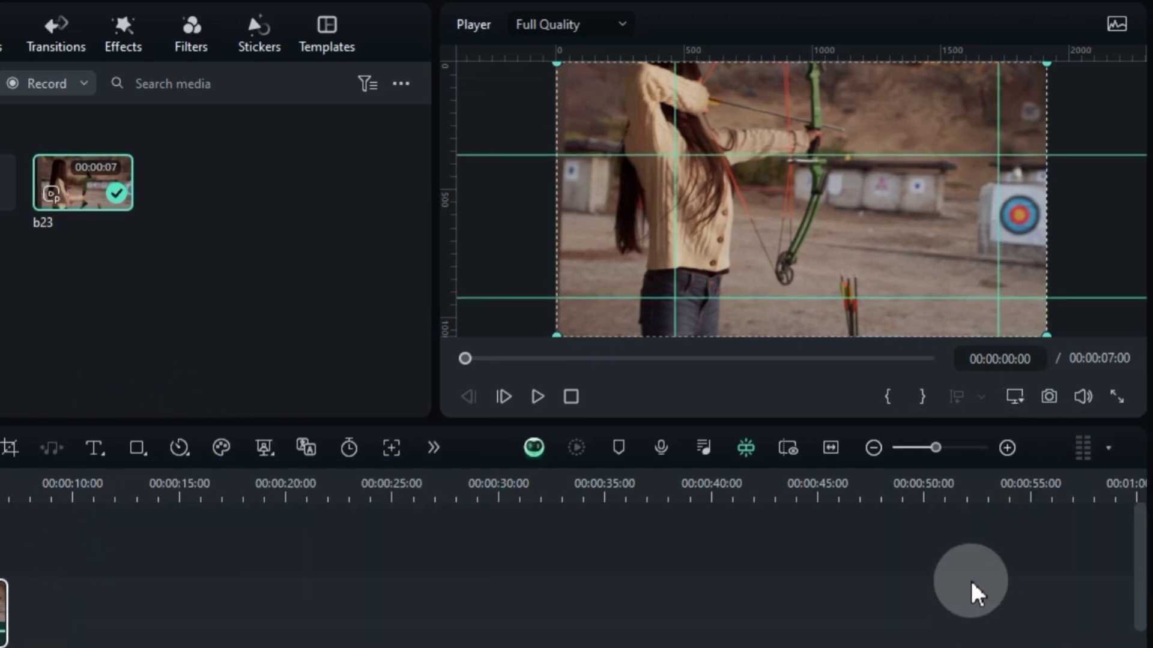
{"action": "left_click", "coordinate": [1016, 398]}
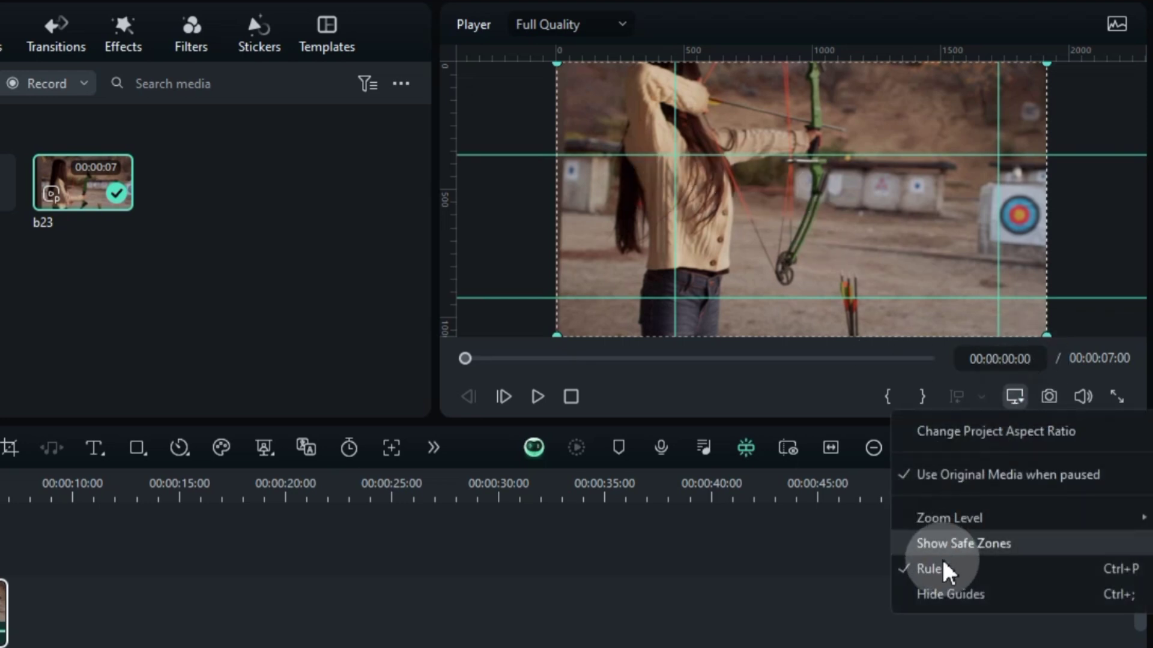
{"action": "left_click", "coordinate": [947, 572]}
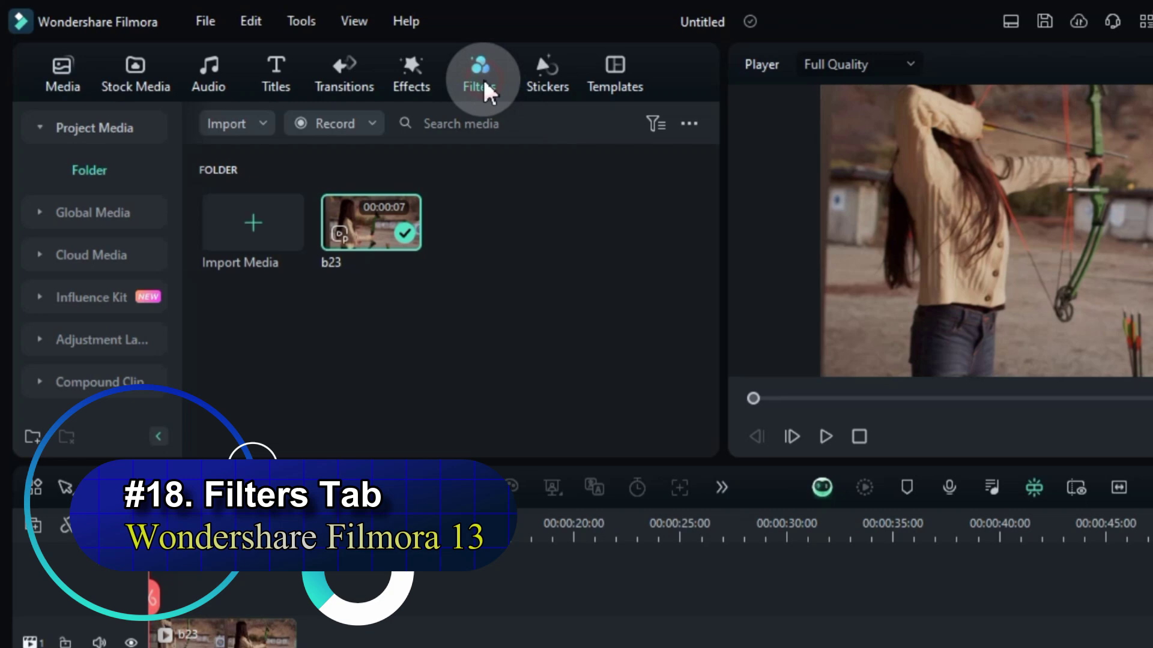
Browse the Featured and Mono filter categories, then show the Basic filters from the top
{"action": "left_click", "coordinate": [383, 72]}
{"action": "scroll", "coordinate": [700, 227], "scroll_direction": "down", "scroll_amount": 10}
{"action": "scroll", "coordinate": [278, 265], "scroll_direction": "down", "scroll_amount": 1}
{"action": "left_click", "coordinate": [93, 257]}
{"action": "scroll", "coordinate": [270, 276], "scroll_direction": "down", "scroll_amount": 3}
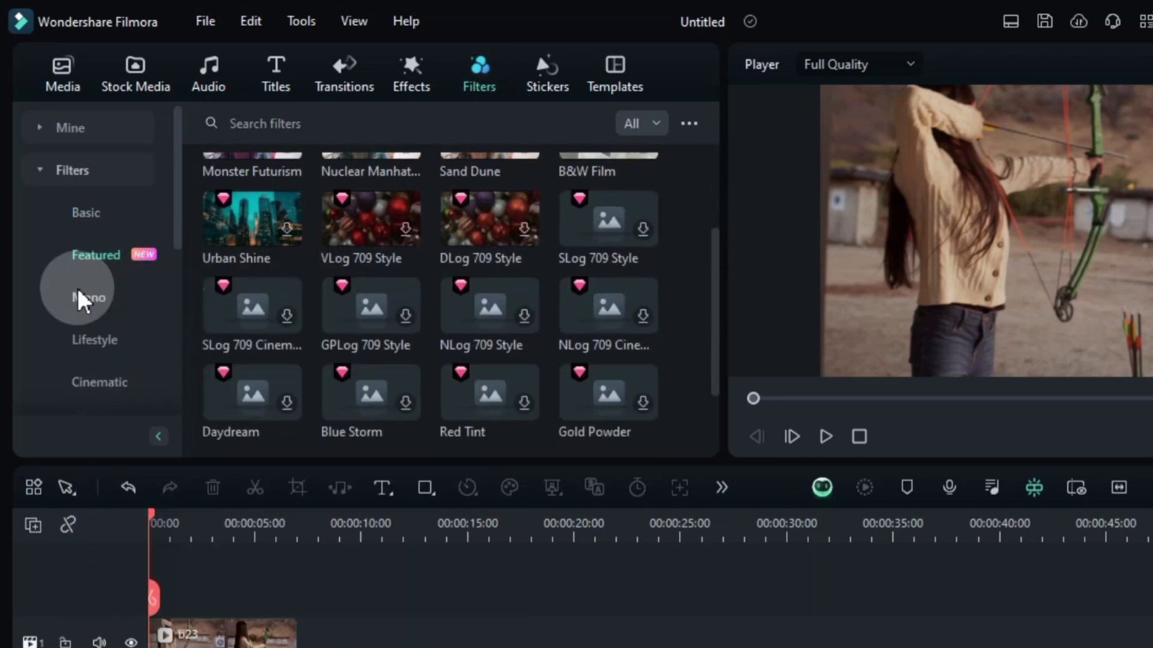
{"action": "left_click", "coordinate": [87, 300]}
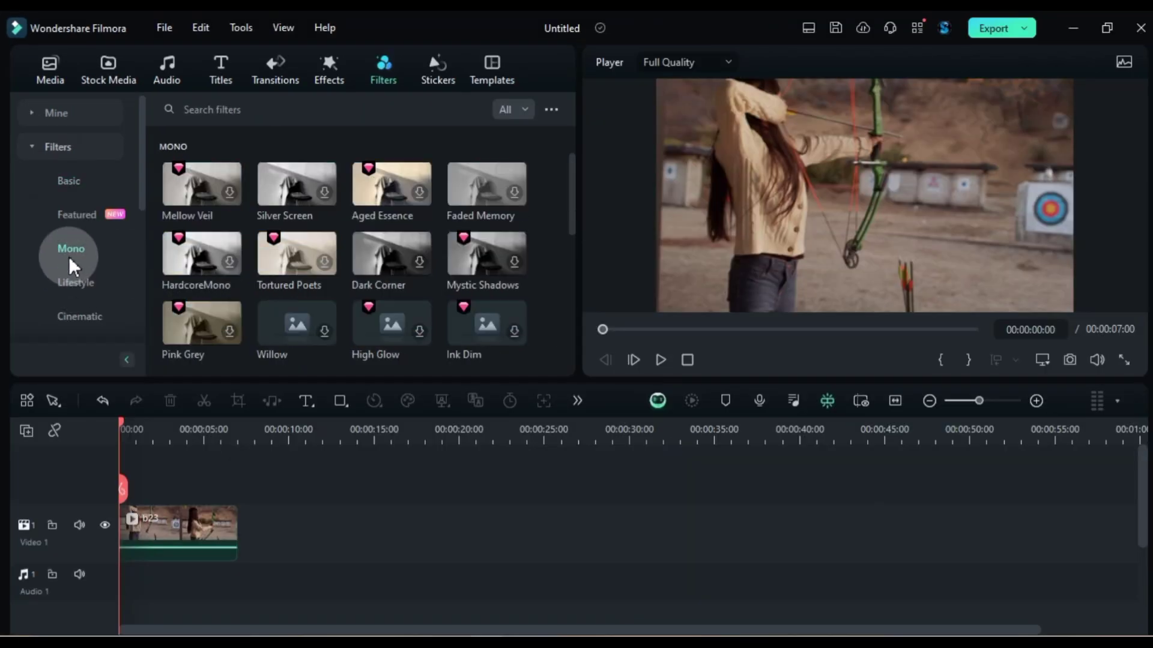
{"action": "left_click", "coordinate": [90, 259]}
{"action": "left_click", "coordinate": [68, 181]}
{"action": "scroll", "coordinate": [529, 185], "scroll_direction": "up", "scroll_amount": 5}
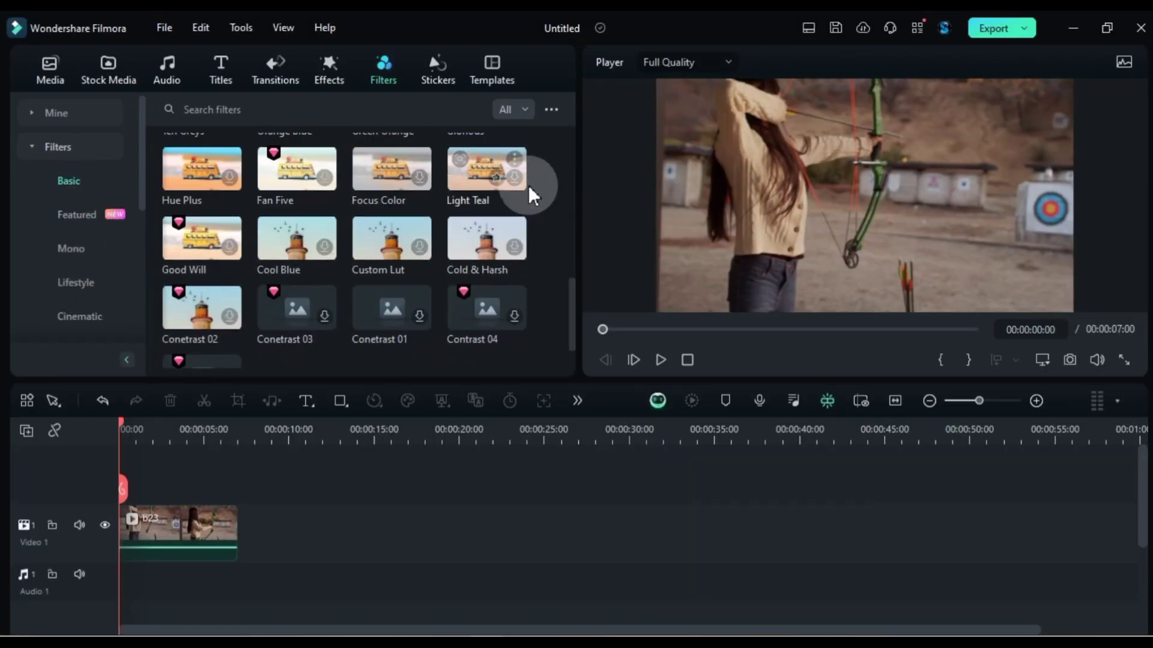
{"action": "scroll", "coordinate": [557, 185], "scroll_direction": "up", "scroll_amount": 2}
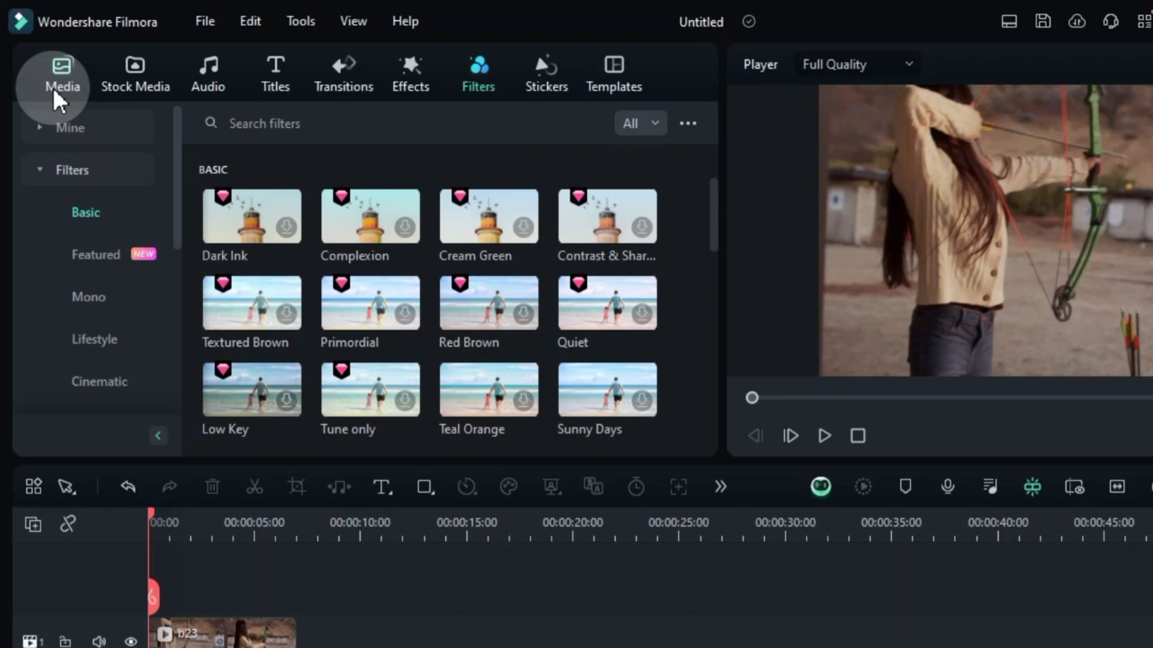
Start an Influence Kit logo reveal using the Digital Pixel 01 template
{"action": "left_click", "coordinate": [59, 96]}
{"action": "left_click", "coordinate": [125, 296]}
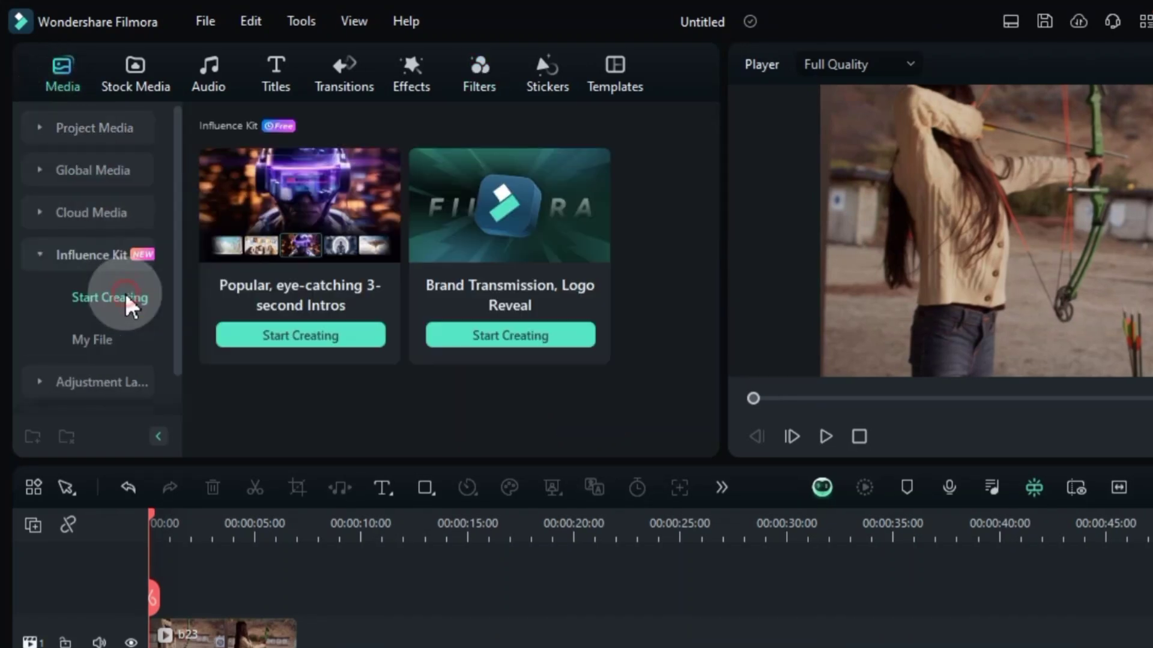
{"action": "left_click", "coordinate": [511, 362]}
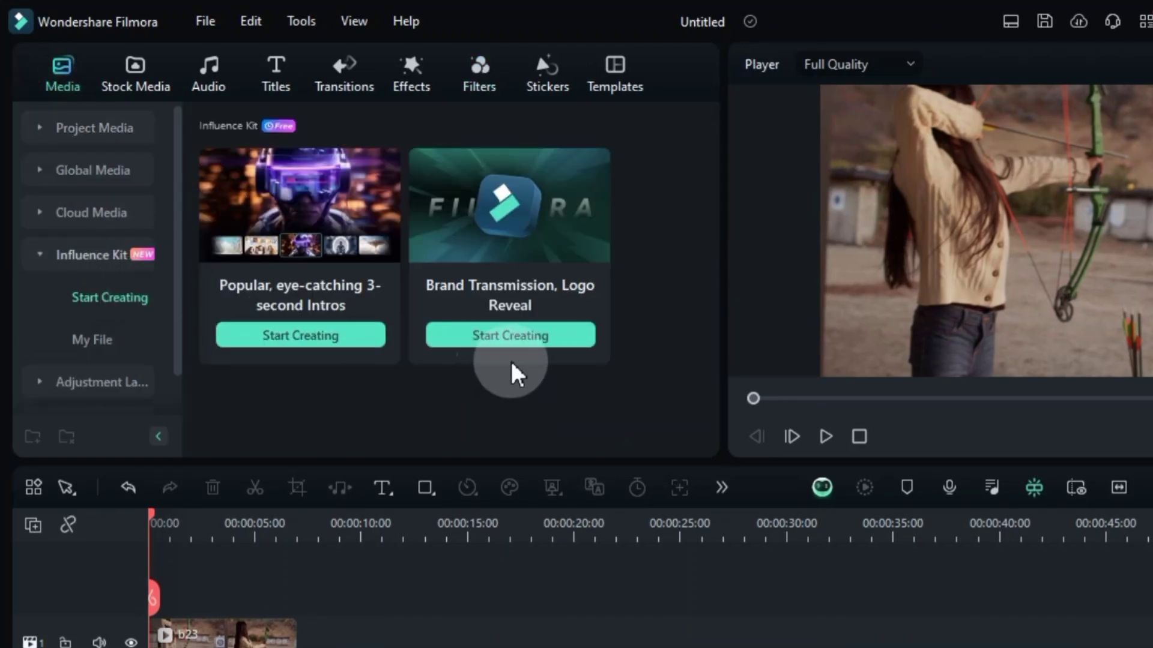
{"action": "left_click", "coordinate": [527, 334]}
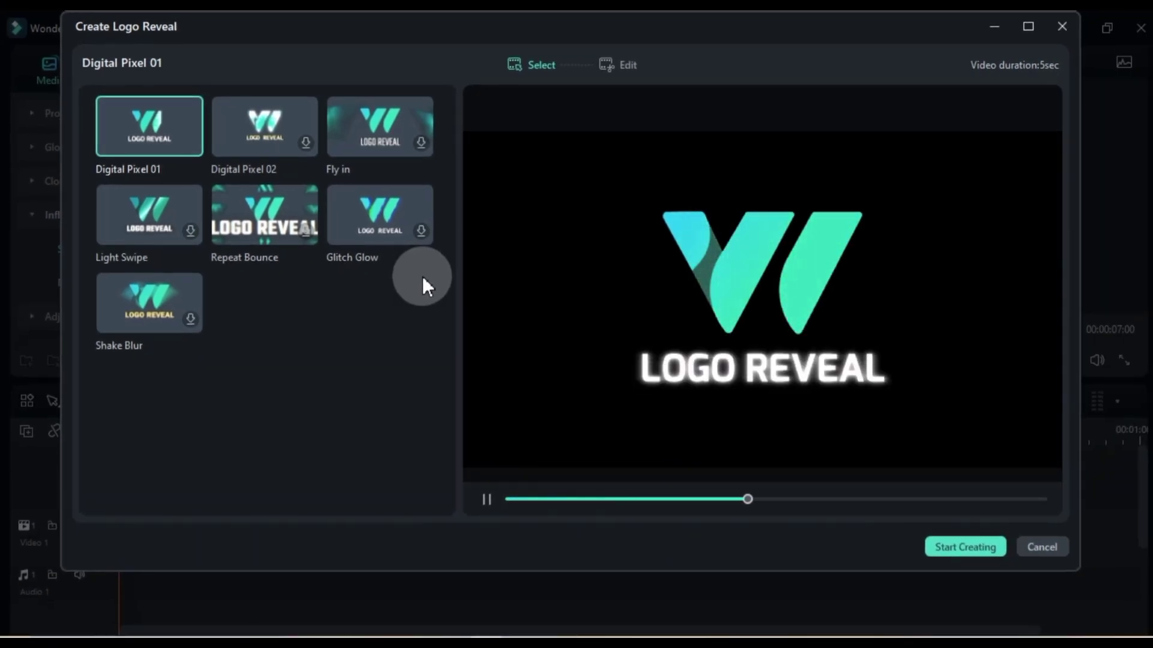
{"action": "left_click", "coordinate": [955, 546]}
Load Logo.png, enter the channel name as the caption, finish, and play the reveal
{"action": "left_click", "coordinate": [412, 152]}
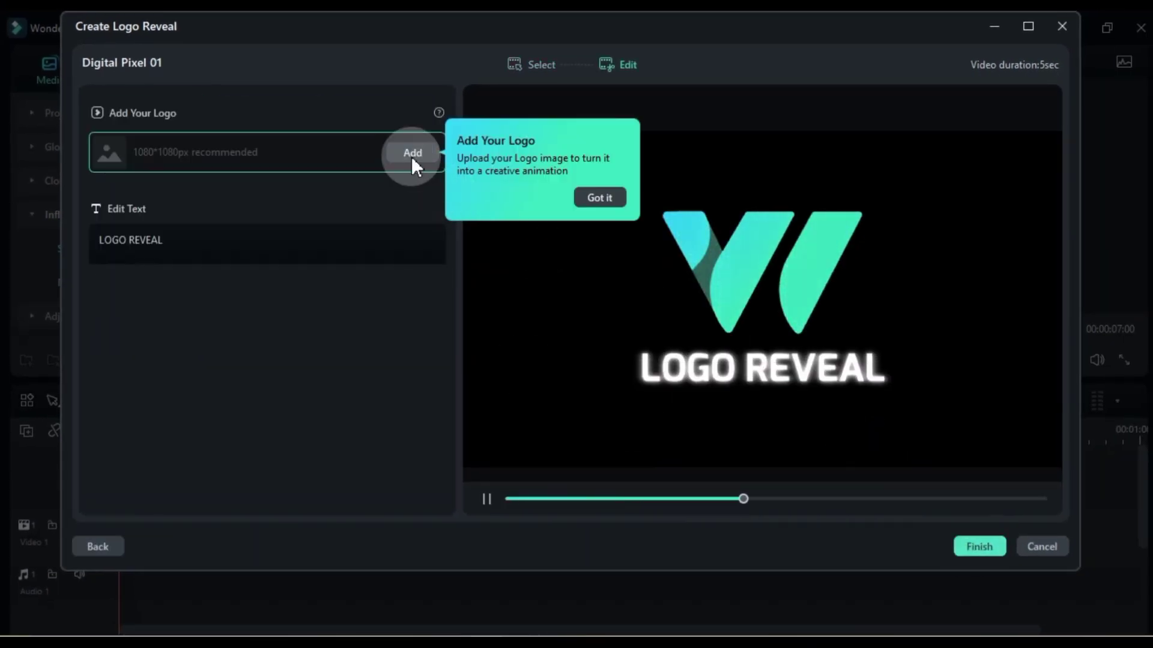
{"action": "left_click", "coordinate": [338, 130]}
{"action": "left_click", "coordinate": [480, 388]}
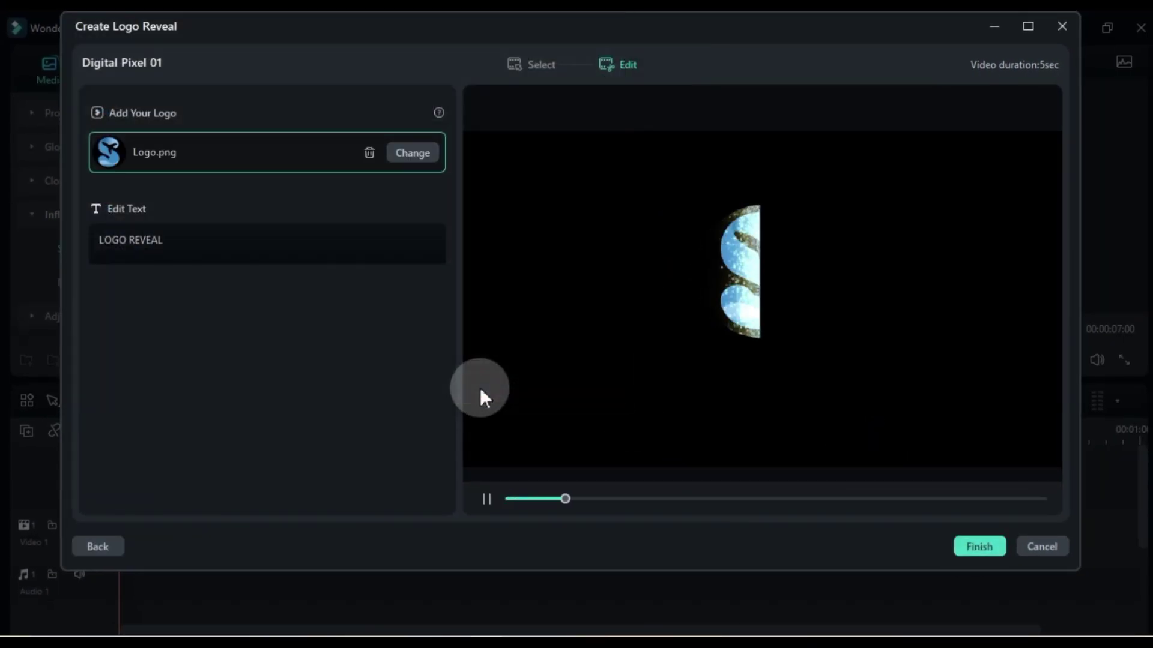
{"action": "left_click", "coordinate": [261, 241]}
{"action": "type", "text": "SALIH TUTORIALS"}
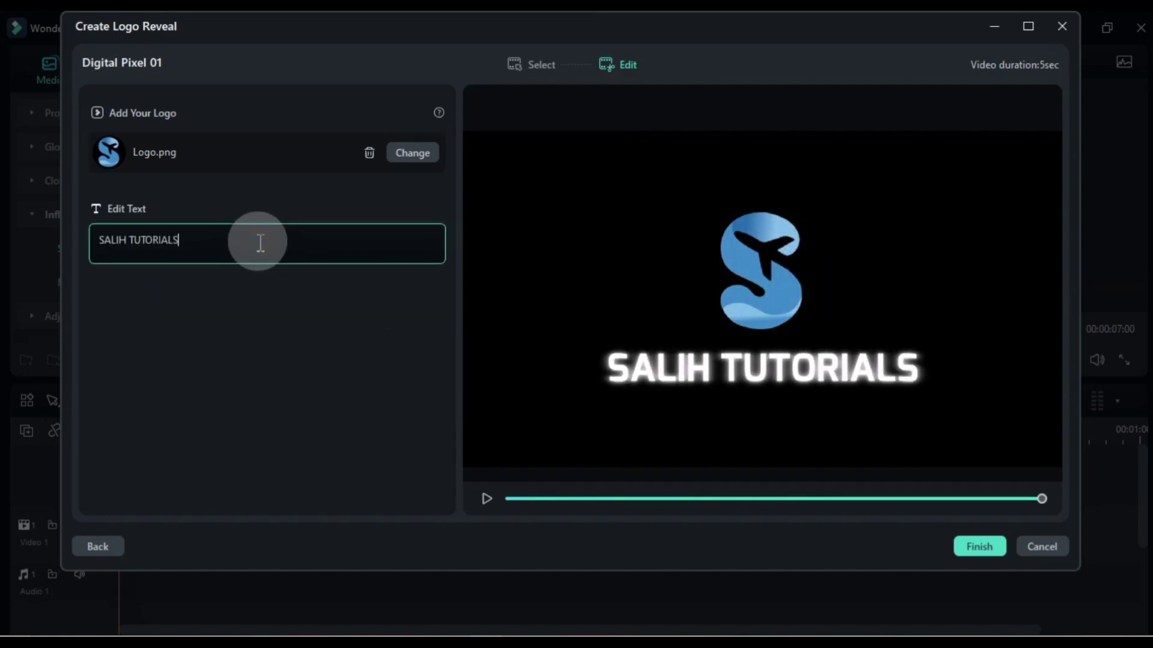
{"action": "left_click", "coordinate": [988, 546]}
{"action": "left_click", "coordinate": [661, 359]}
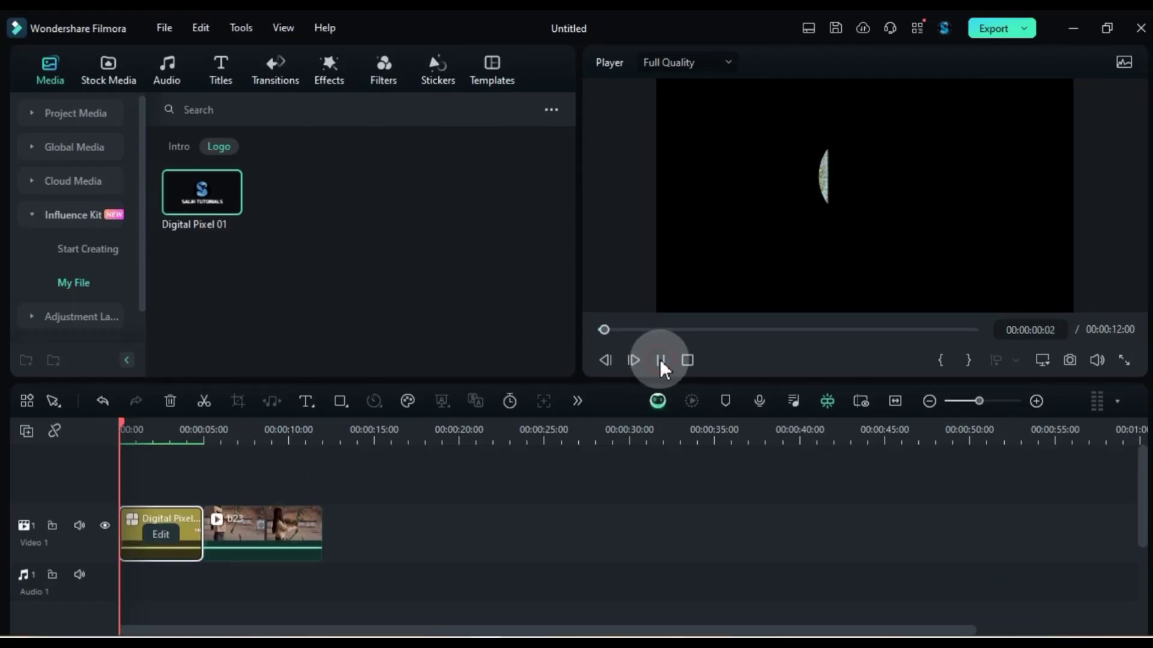
{"action": "left_click", "coordinate": [661, 359]}
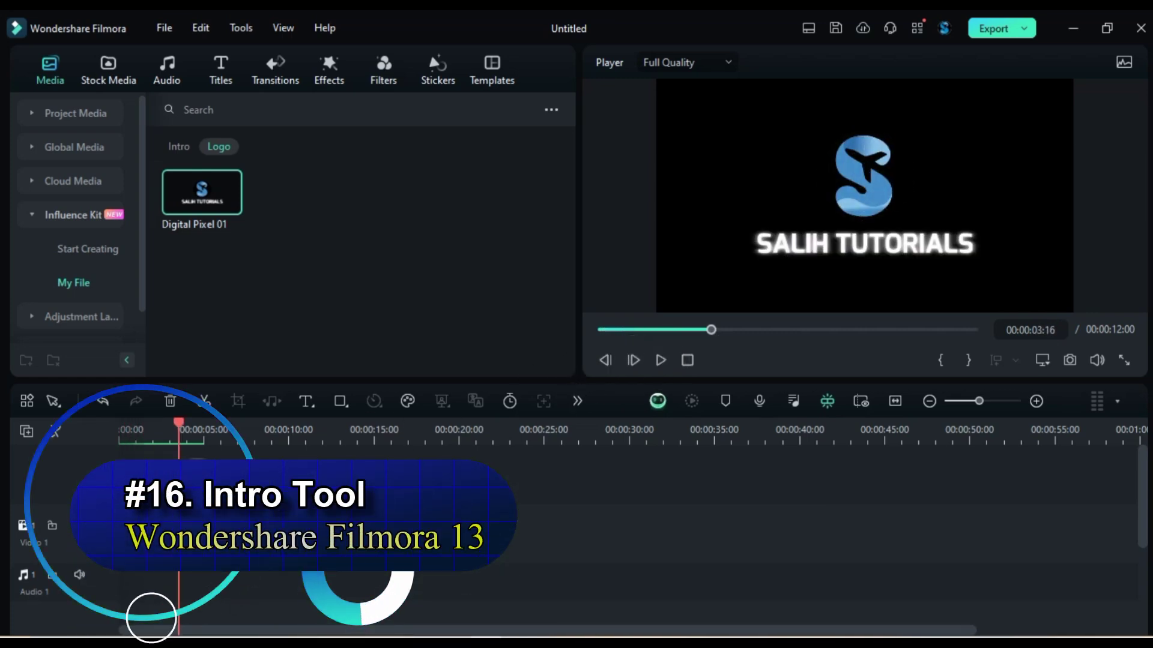
Choose the Lamp style 01 template in Influence Kit's Create Intro and finish it
{"action": "left_click", "coordinate": [97, 216]}
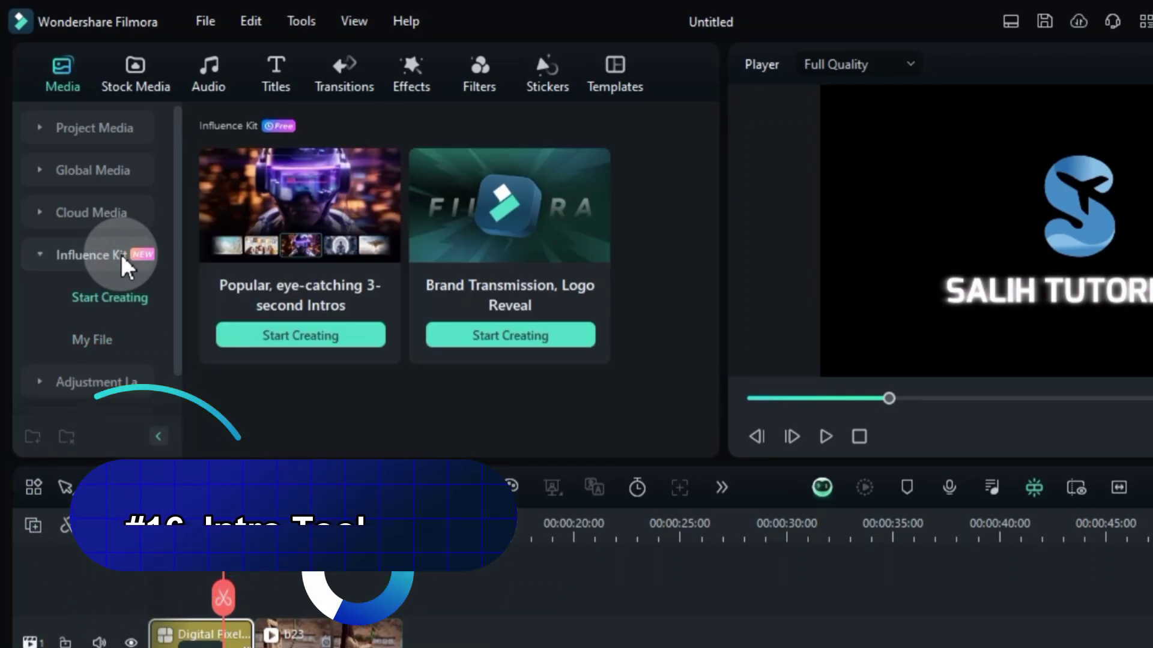
{"action": "left_click", "coordinate": [270, 333]}
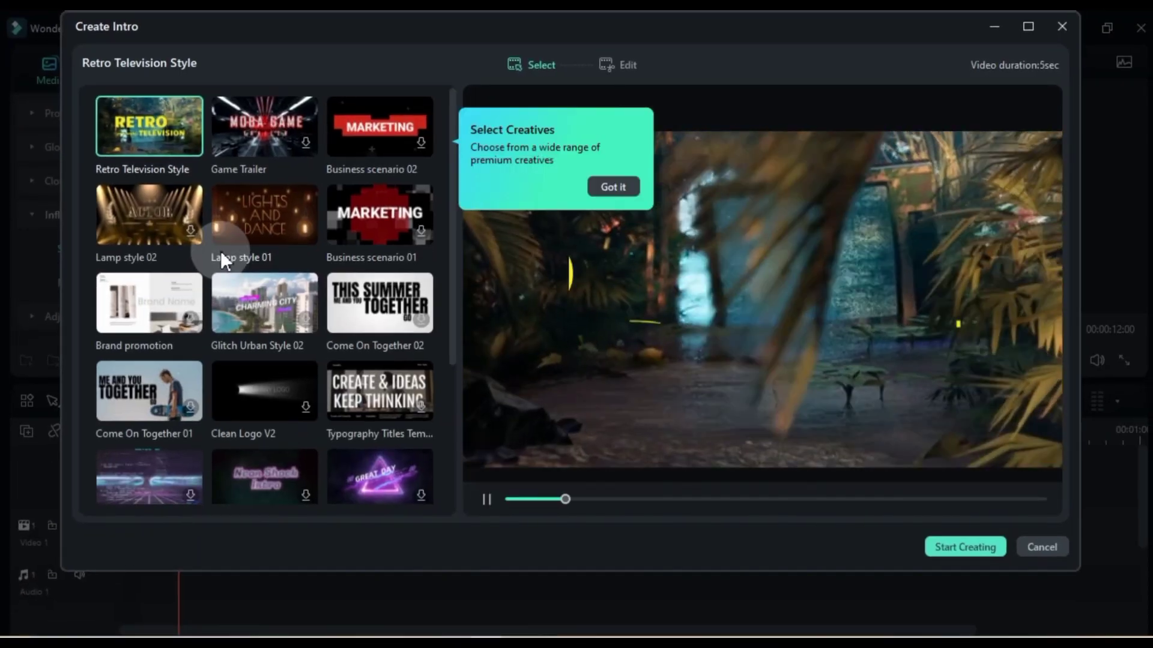
{"action": "left_click", "coordinate": [614, 186]}
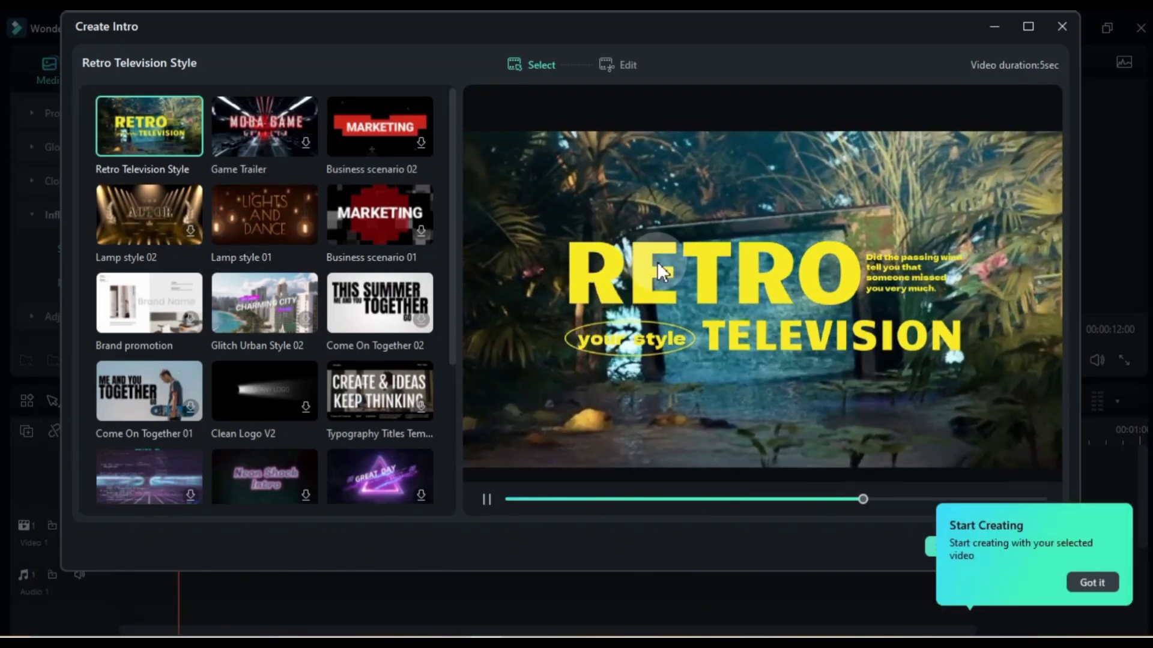
{"action": "scroll", "coordinate": [275, 233], "scroll_direction": "down", "scroll_amount": 5}
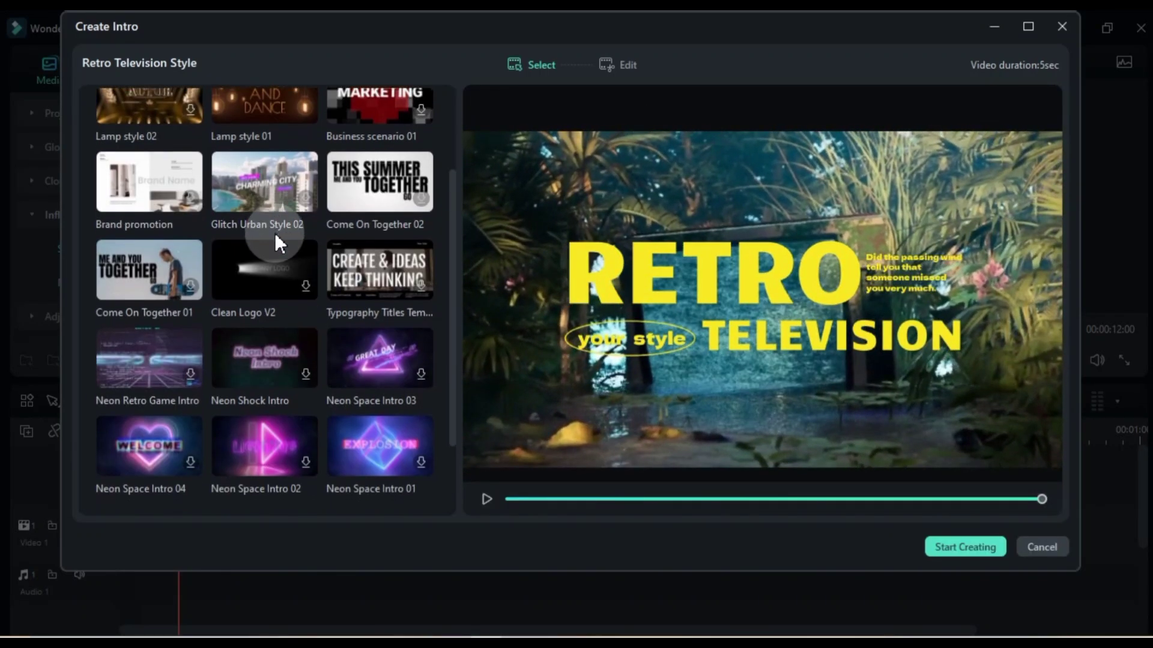
{"action": "scroll", "coordinate": [274, 232], "scroll_direction": "up", "scroll_amount": 5}
{"action": "left_click", "coordinate": [275, 228]}
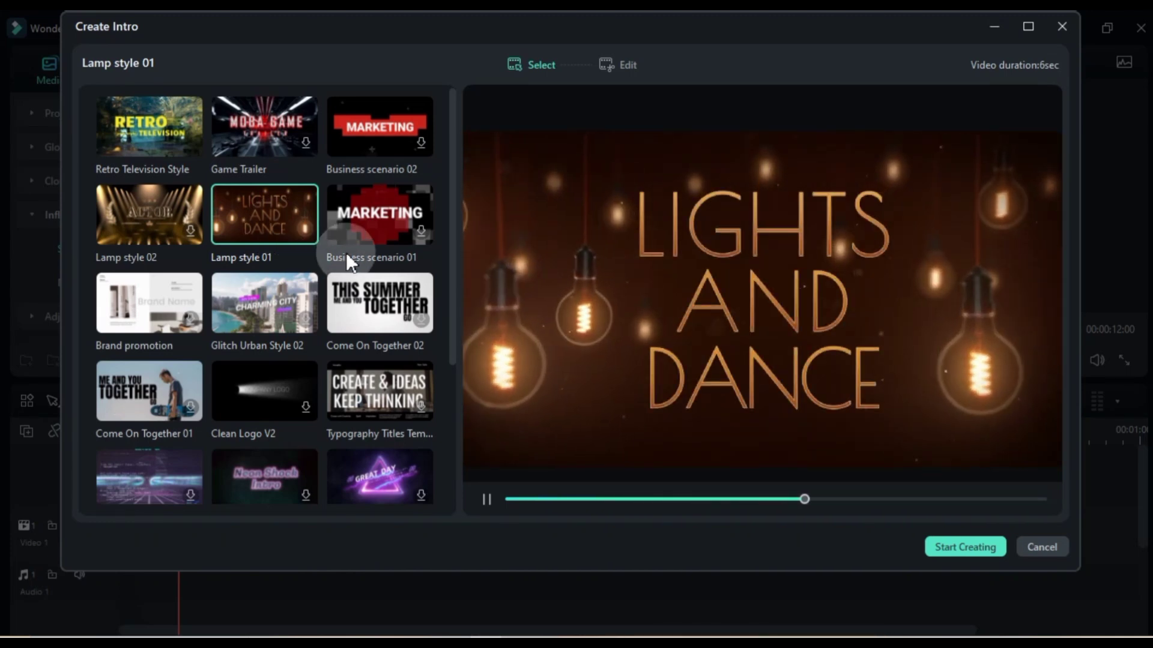
{"action": "left_click", "coordinate": [979, 546]}
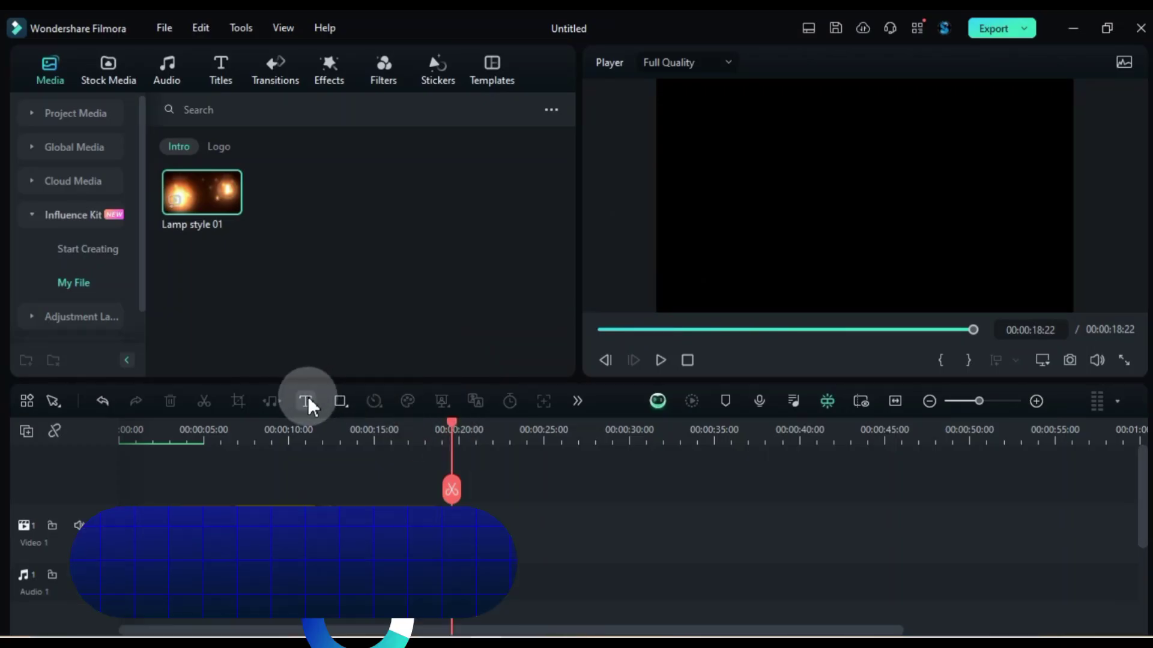
Add a plain text clip and change its title to 'TEXT TO SPEECH'
{"action": "left_click", "coordinate": [308, 402]}
{"action": "left_click", "coordinate": [348, 437]}
{"action": "double_click", "coordinate": [522, 534]}
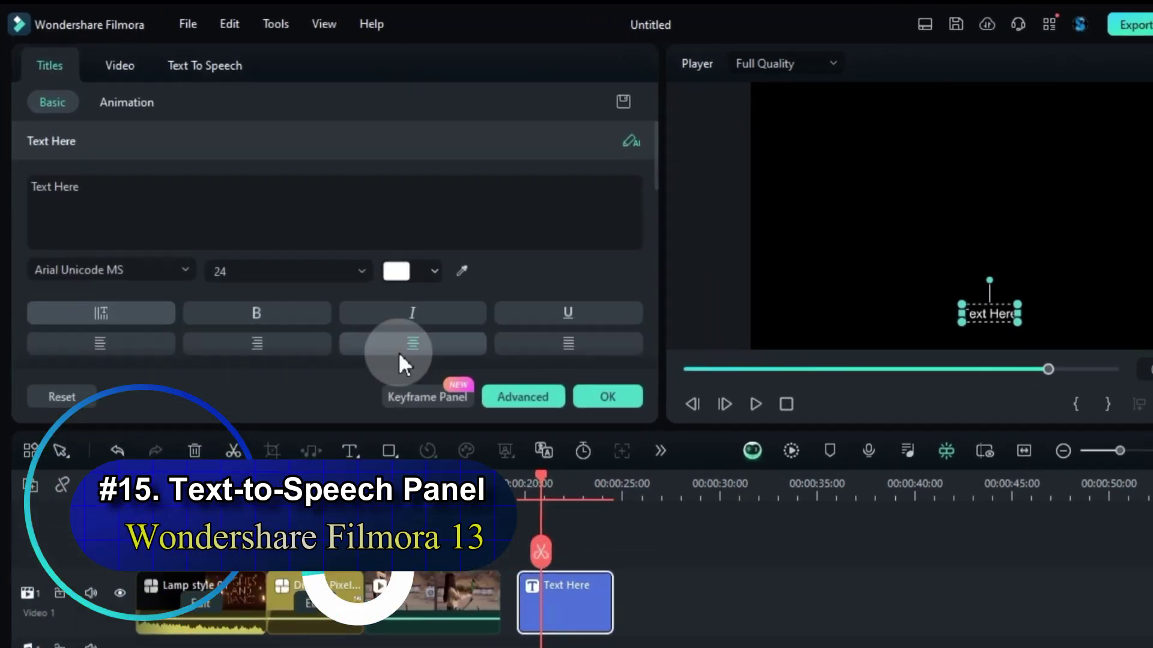
{"action": "left_click", "coordinate": [219, 184]}
{"action": "key", "text": "ctrl+a"}
{"action": "key", "text": "BackSpace"}
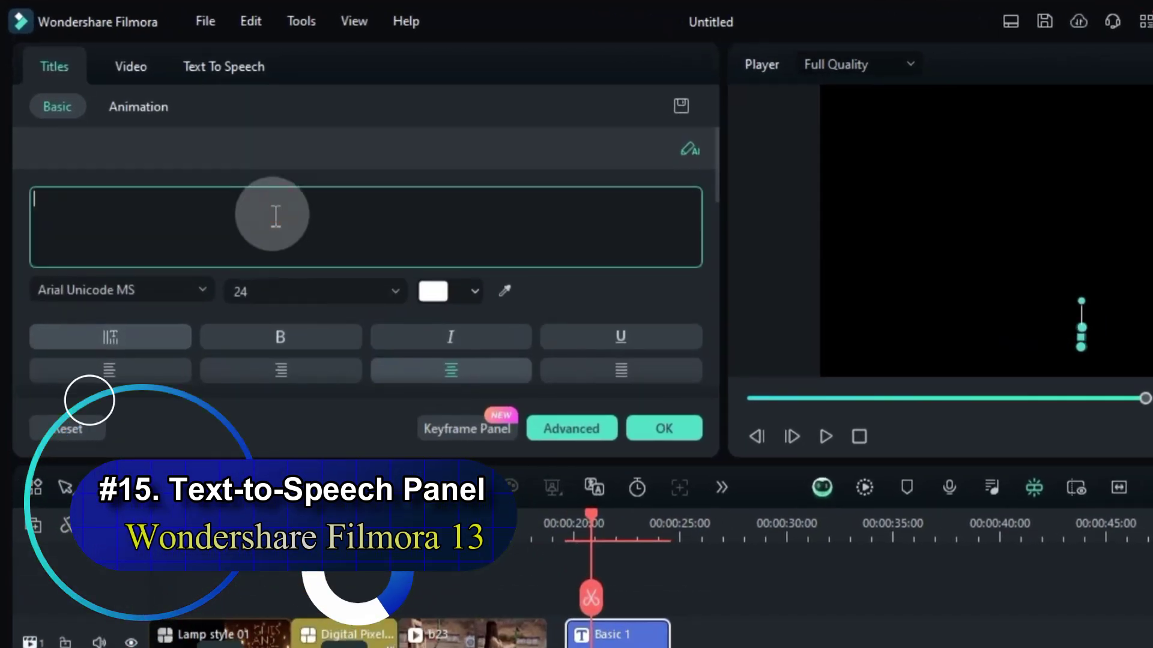
{"action": "type", "text": "TEXT TO SPEECH"}
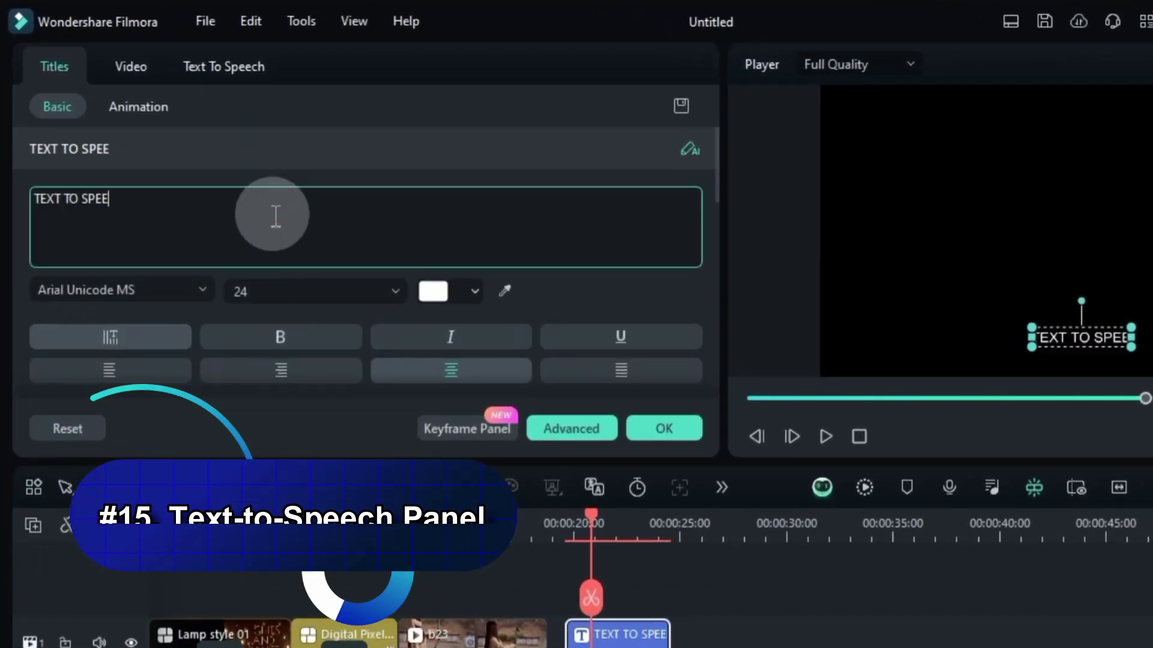
In Text To Speech, keep English (US), filter voices to Narration, then back to All
{"action": "left_click", "coordinate": [241, 67]}
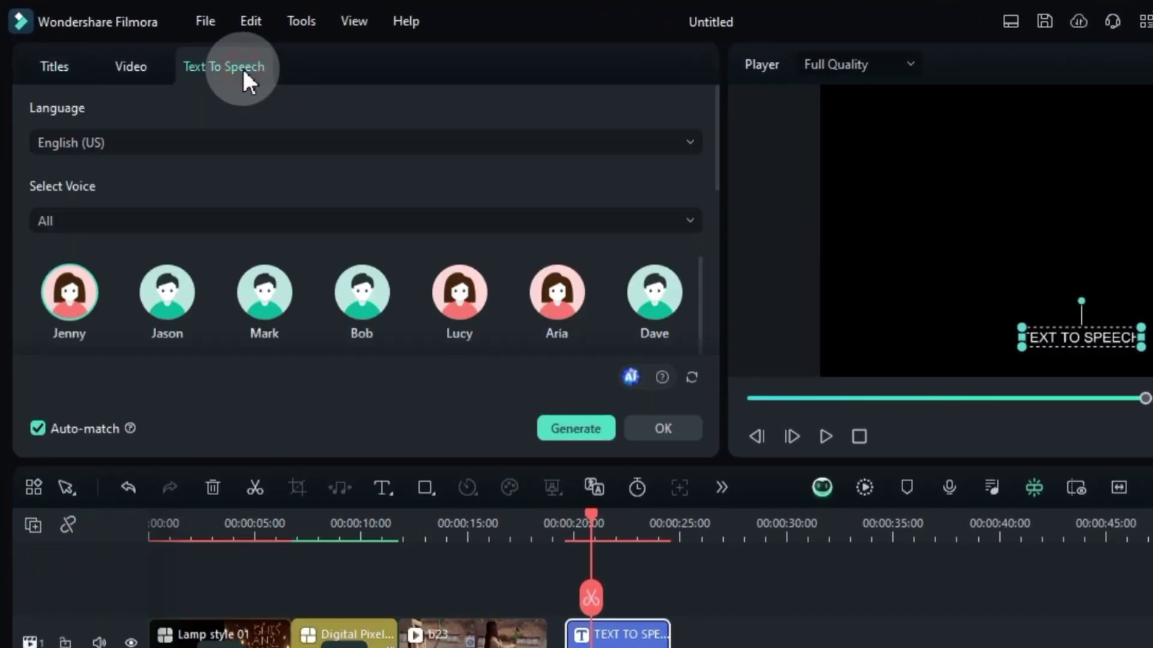
{"action": "left_click", "coordinate": [117, 143]}
{"action": "scroll", "coordinate": [139, 315], "scroll_direction": "down", "scroll_amount": 5}
{"action": "scroll", "coordinate": [142, 332], "scroll_direction": "up", "scroll_amount": 5}
{"action": "left_click", "coordinate": [144, 142]}
{"action": "left_click", "coordinate": [125, 220]}
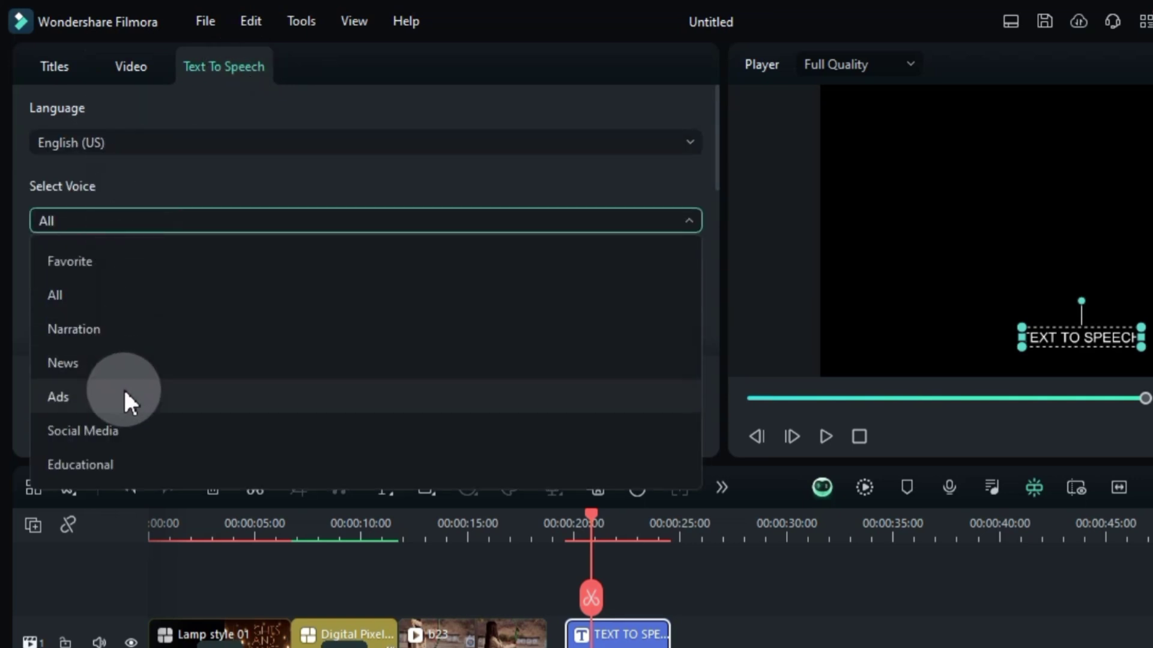
{"action": "left_click", "coordinate": [122, 329]}
{"action": "mouse_move", "coordinate": [161, 310]}
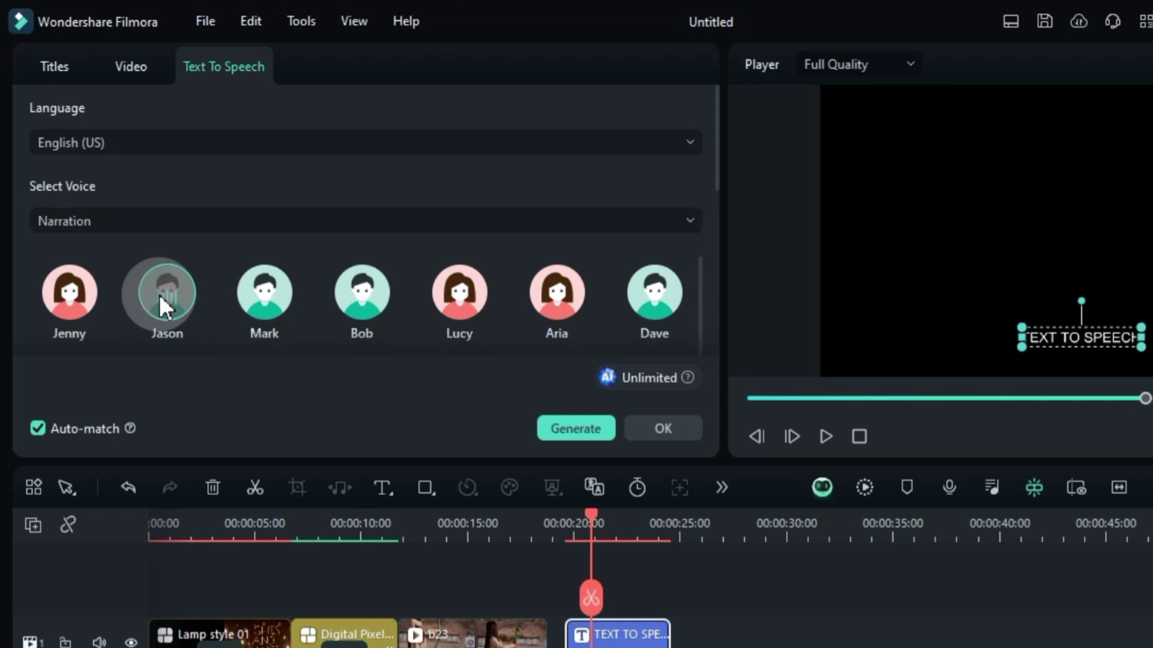
{"action": "scroll", "coordinate": [510, 300], "scroll_direction": "down", "scroll_amount": 1}
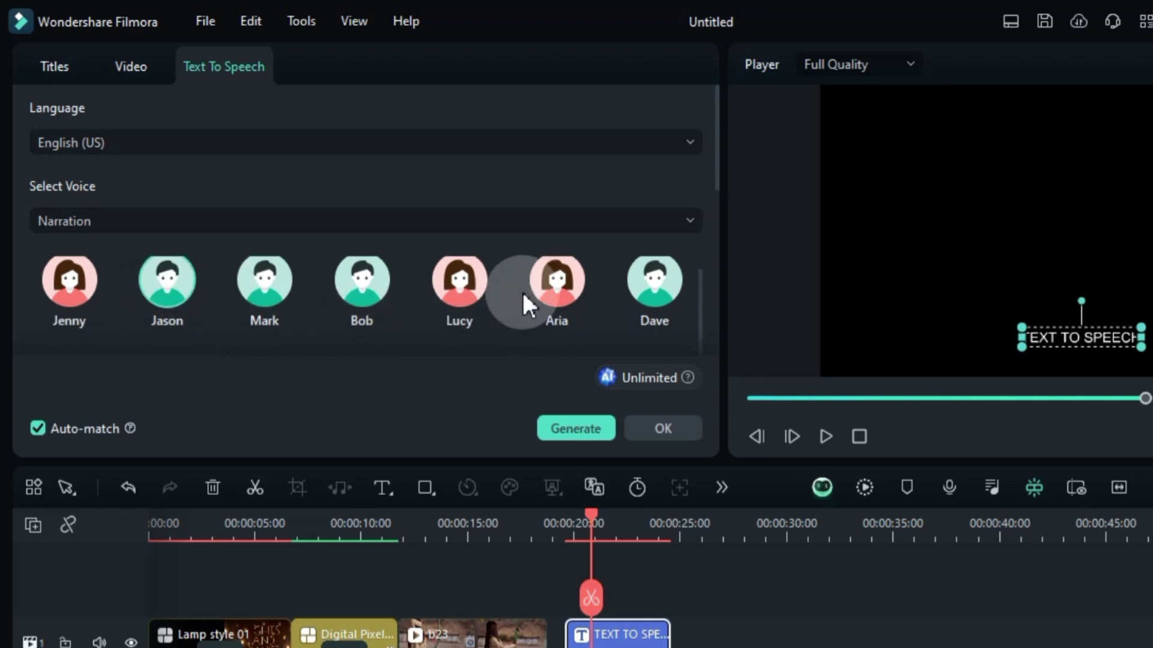
{"action": "scroll", "coordinate": [521, 290], "scroll_direction": "up", "scroll_amount": 1}
{"action": "left_click", "coordinate": [432, 222]}
{"action": "left_click", "coordinate": [265, 296]}
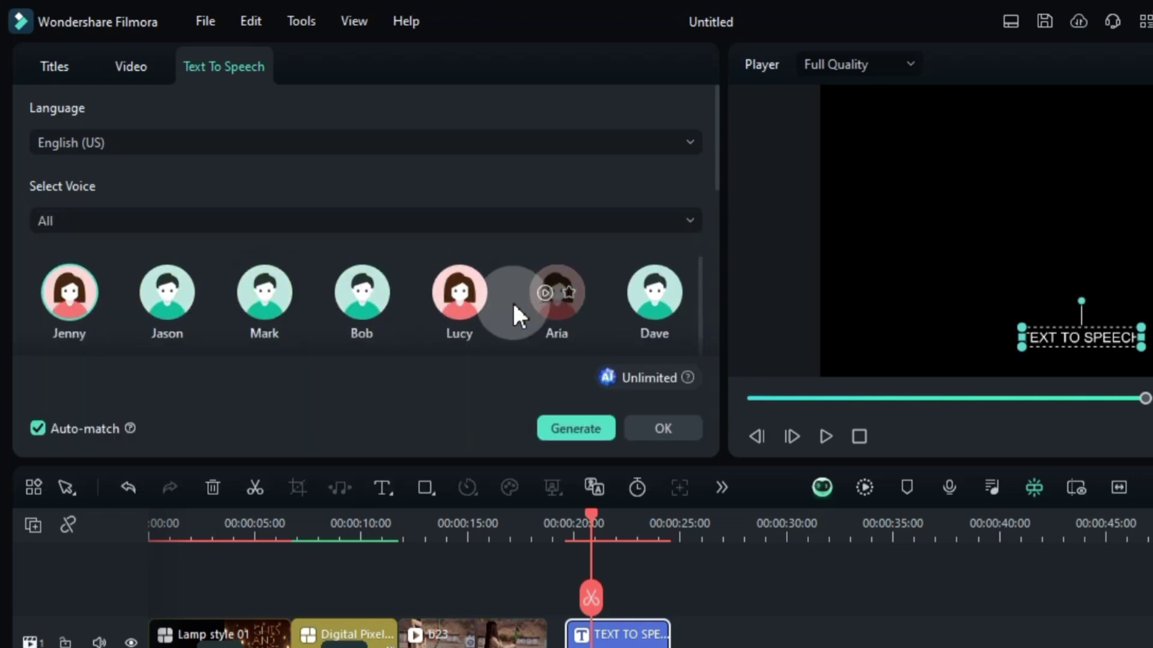
Pick the Shelby voice, enable Auto-match, and generate the speech audio
{"action": "scroll", "coordinate": [690, 269], "scroll_direction": "down", "scroll_amount": 5}
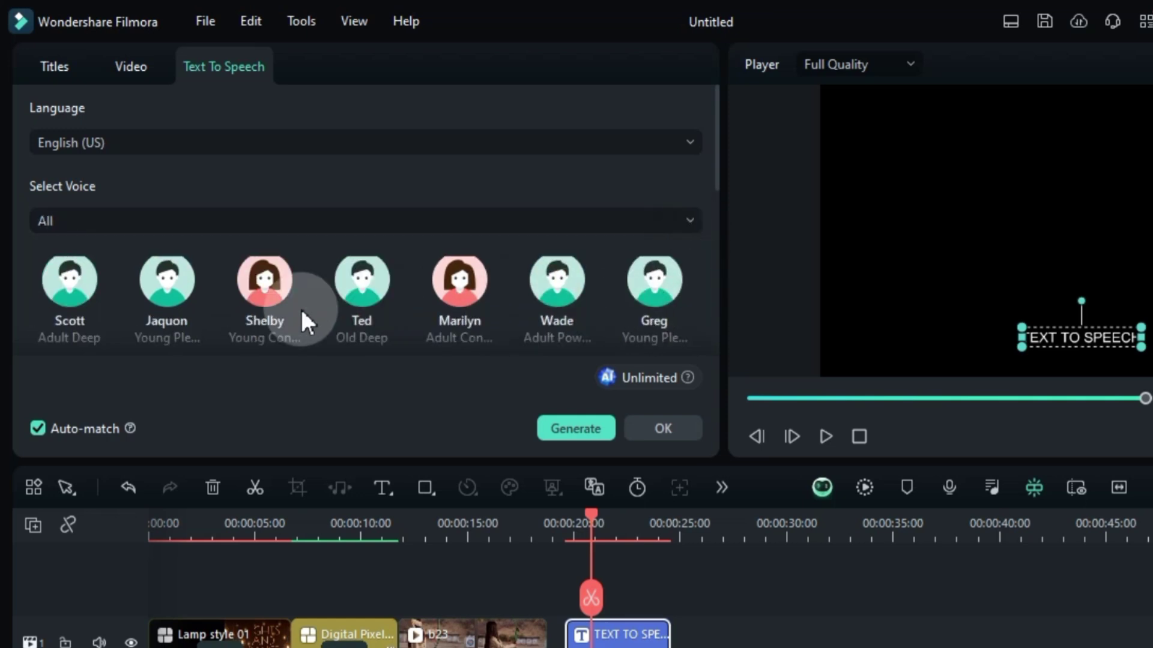
{"action": "left_click", "coordinate": [257, 283]}
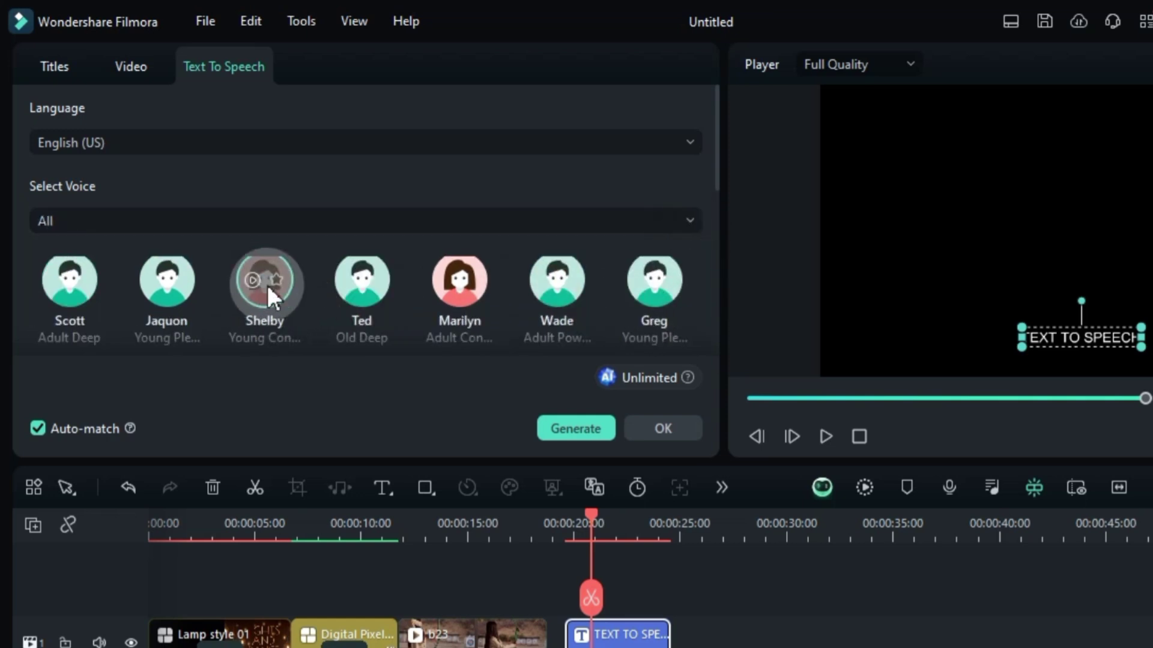
{"action": "left_click", "coordinate": [38, 427]}
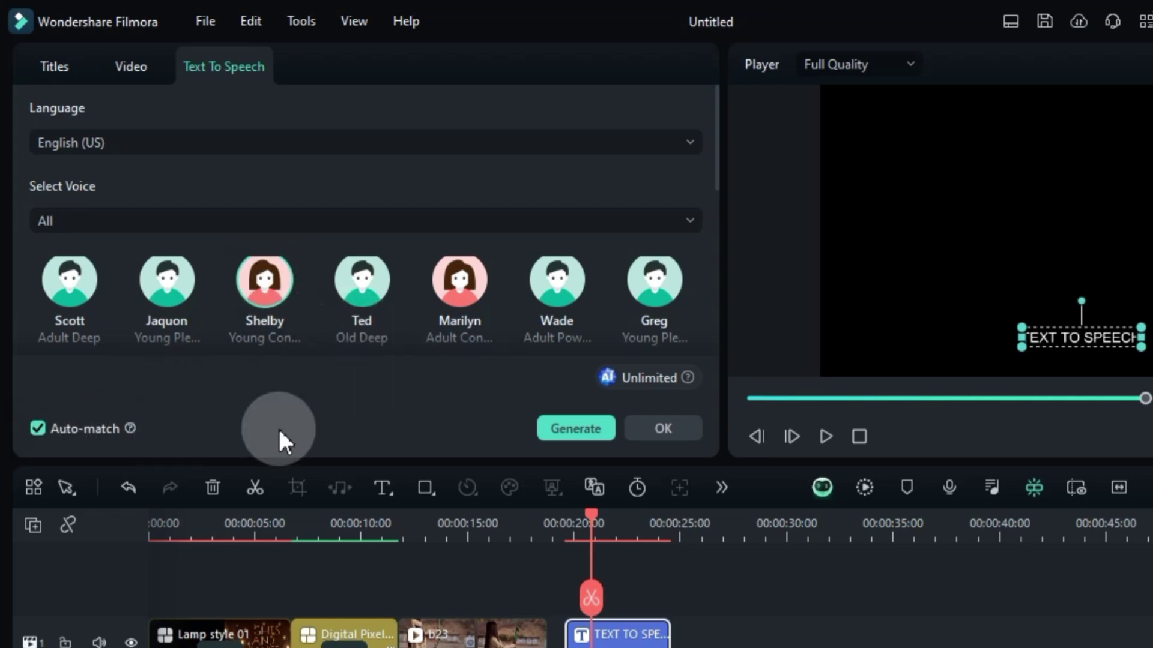
{"action": "left_click", "coordinate": [577, 428]}
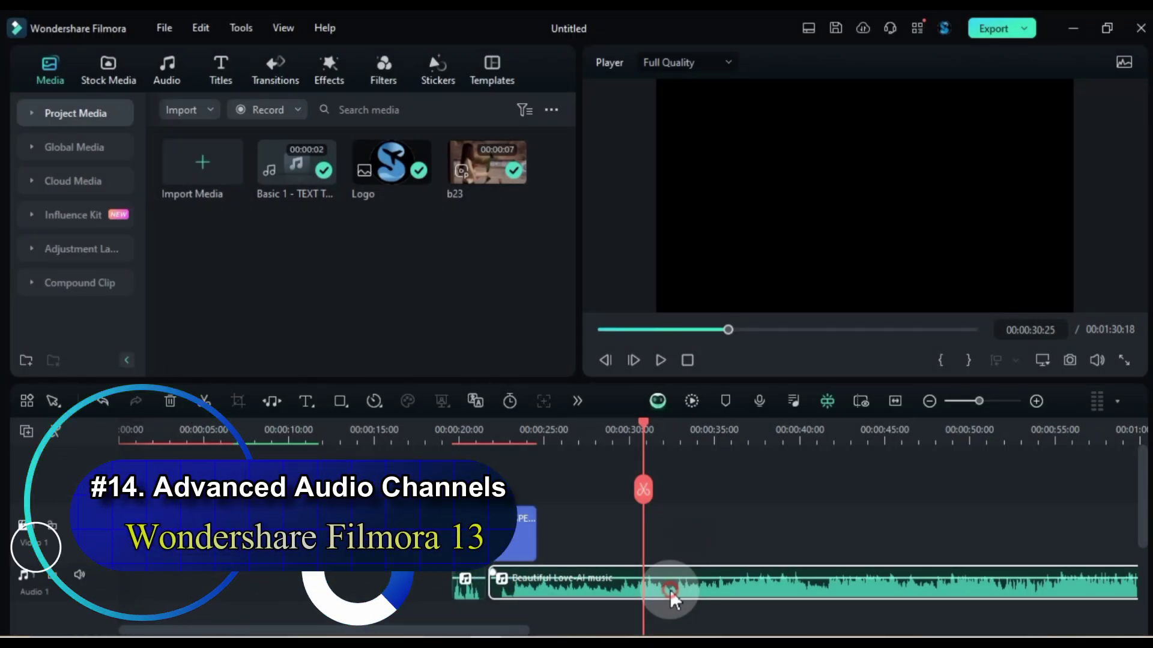
Try Copy left to right and Copy right to left, ending on Flip left-right
{"action": "double_click", "coordinate": [669, 589]}
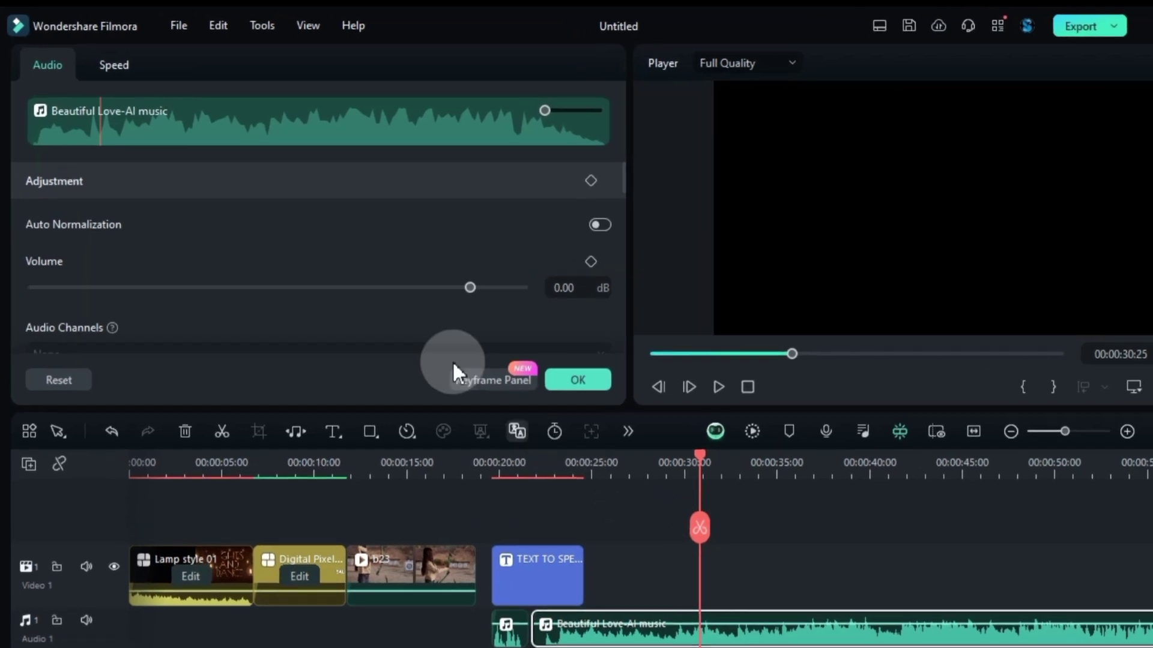
{"action": "scroll", "coordinate": [360, 282], "scroll_direction": "down", "scroll_amount": 2}
{"action": "left_click", "coordinate": [333, 279]}
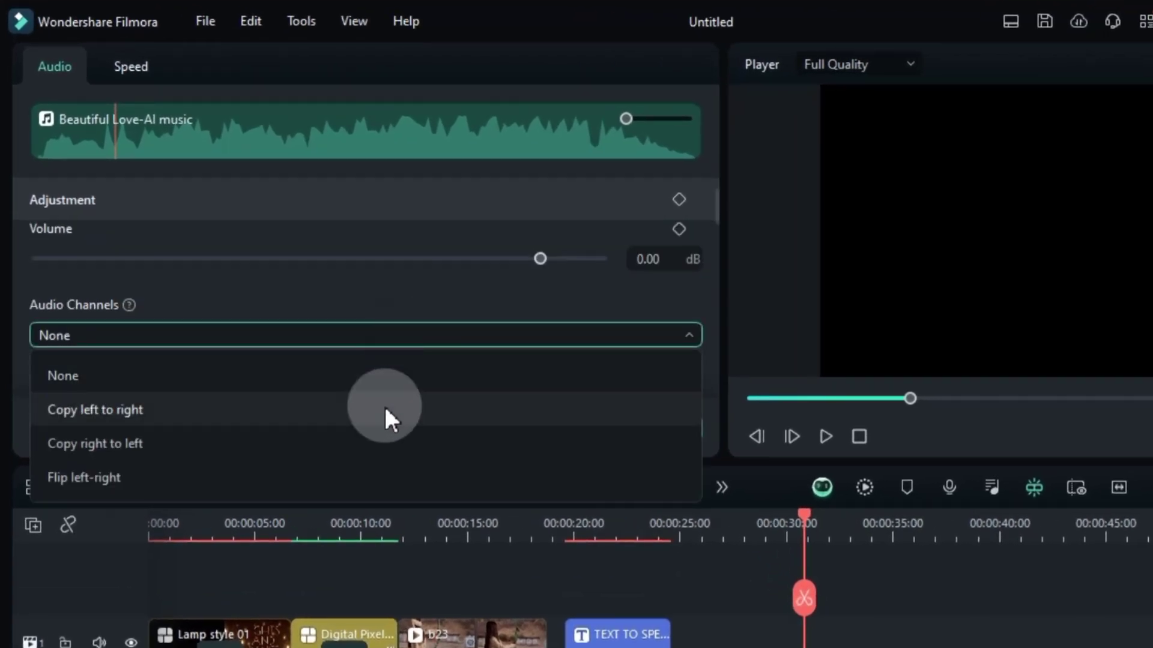
{"action": "left_click", "coordinate": [385, 410]}
{"action": "key", "text": "space"}
{"action": "left_click", "coordinate": [397, 342]}
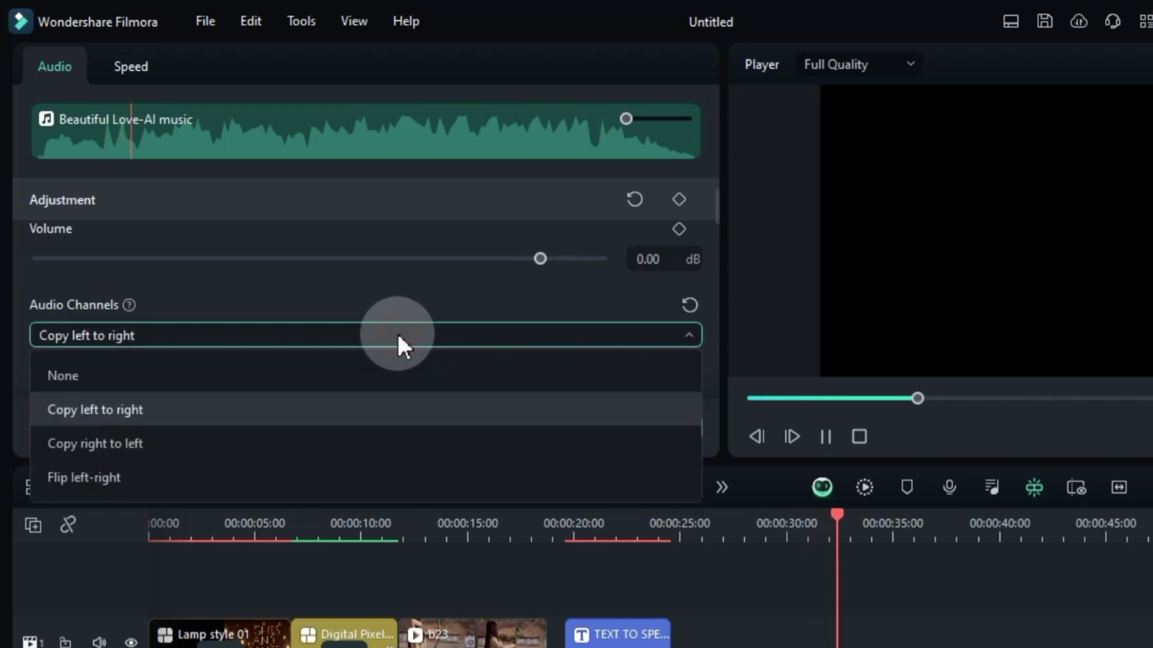
{"action": "left_click", "coordinate": [356, 442]}
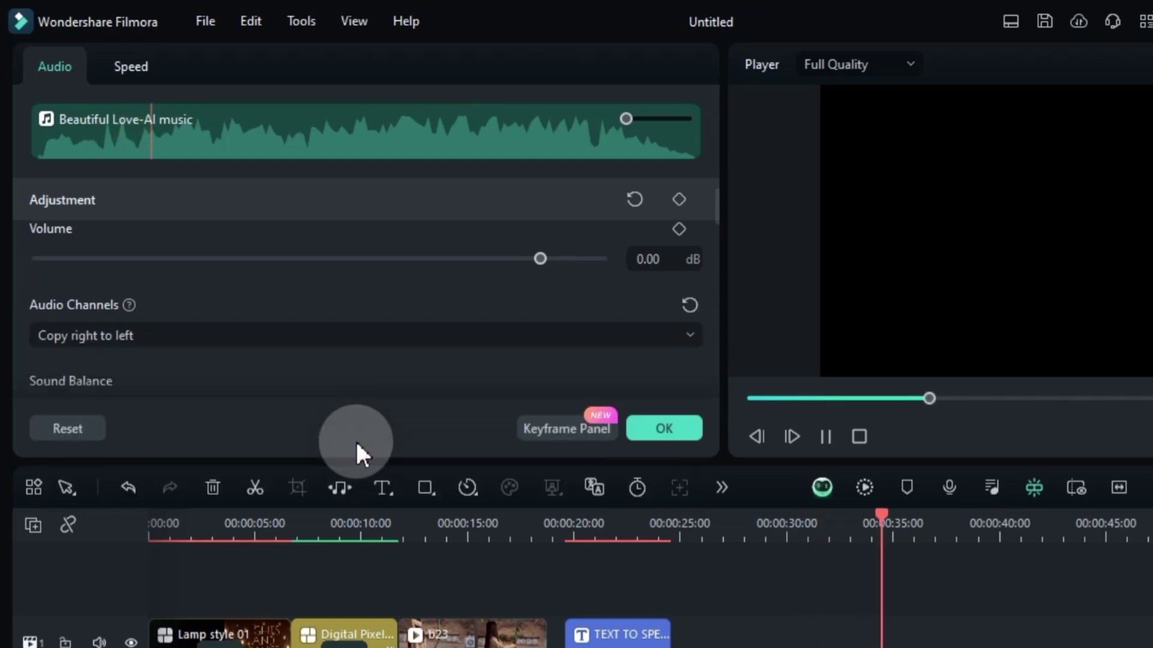
{"action": "left_click", "coordinate": [387, 337]}
{"action": "left_click", "coordinate": [322, 478]}
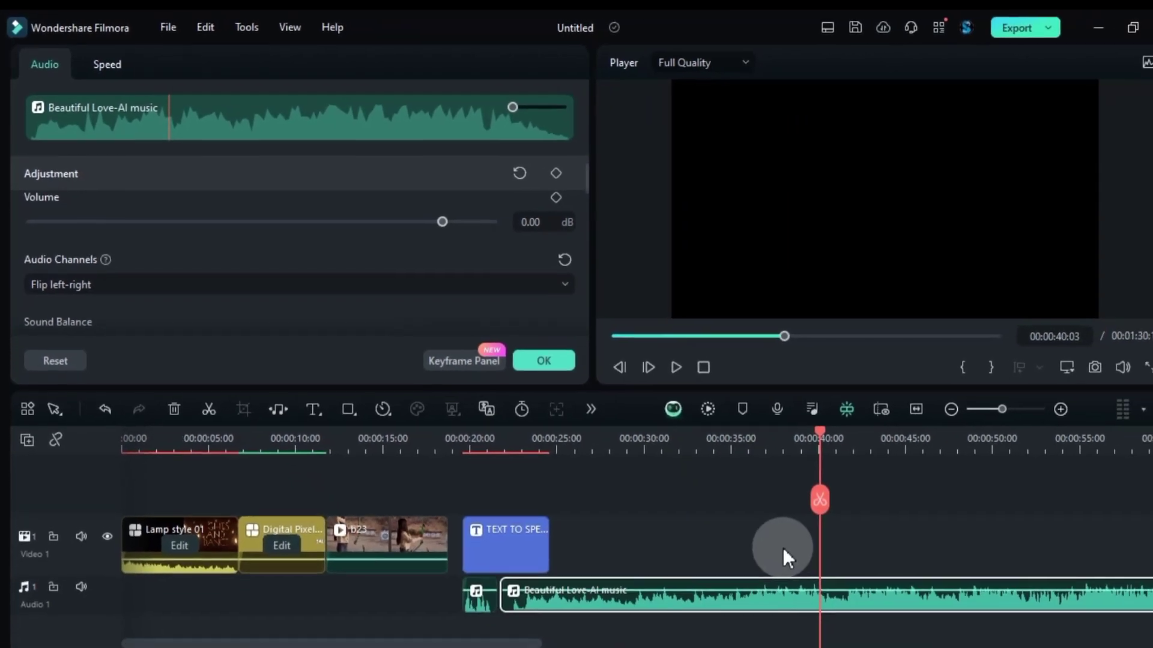
{"action": "left_click", "coordinate": [796, 536]}
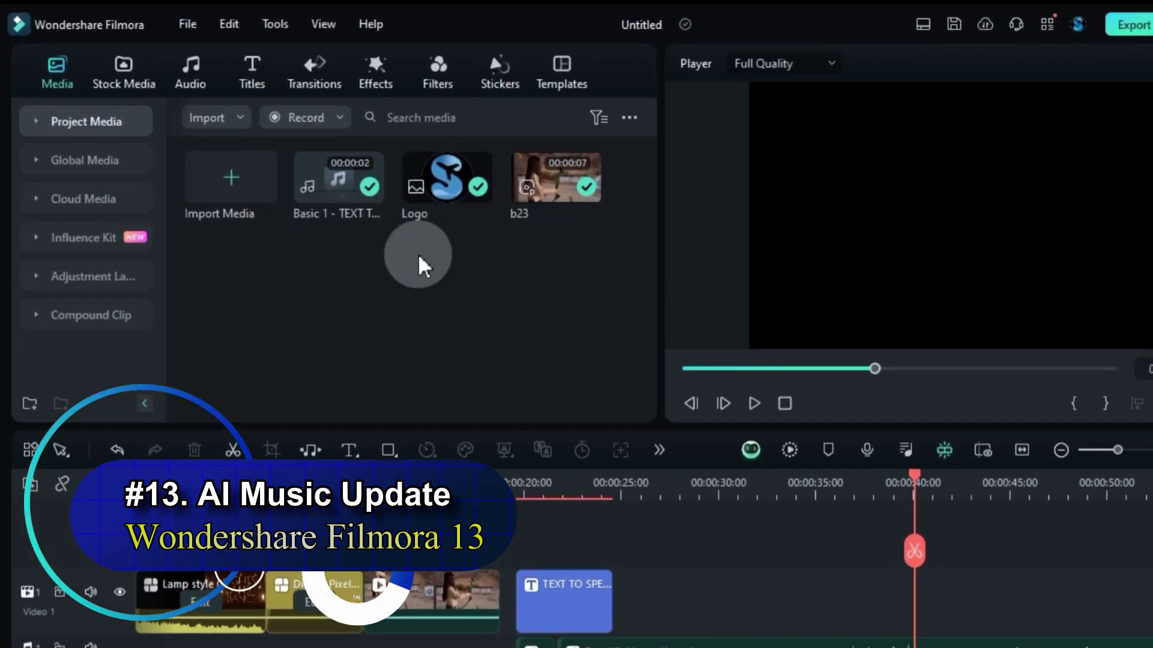
Launch the AI Music generator from the Audio library and set the mood to Smooth
{"action": "left_click", "coordinate": [167, 71]}
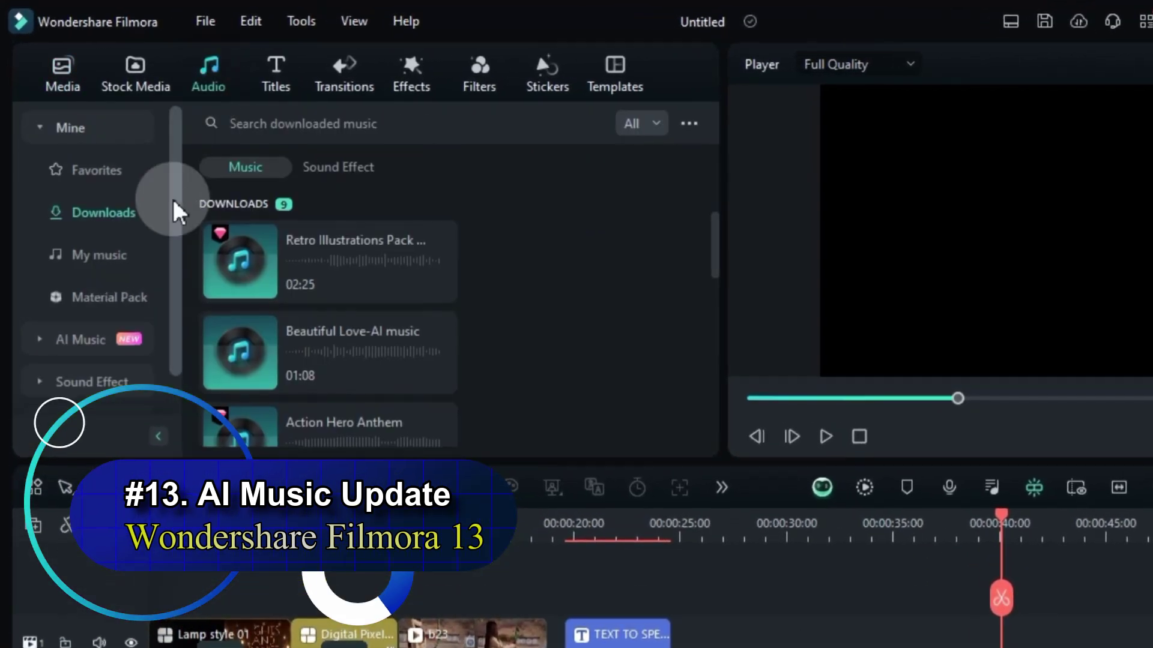
{"action": "left_click", "coordinate": [95, 342]}
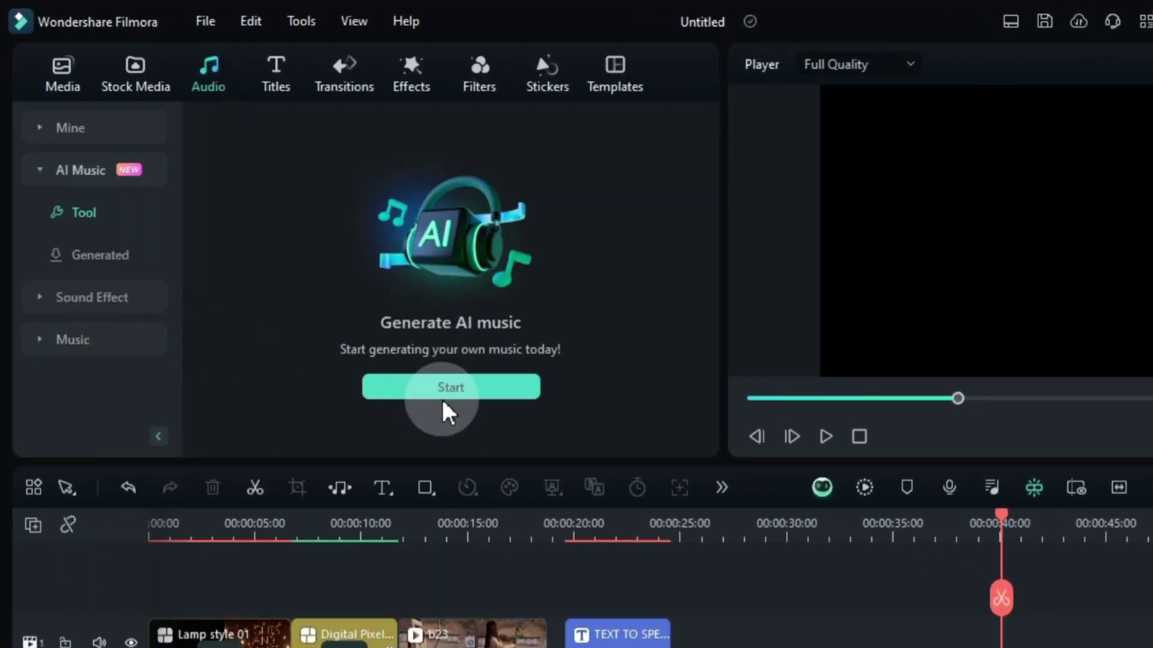
{"action": "left_click", "coordinate": [465, 397]}
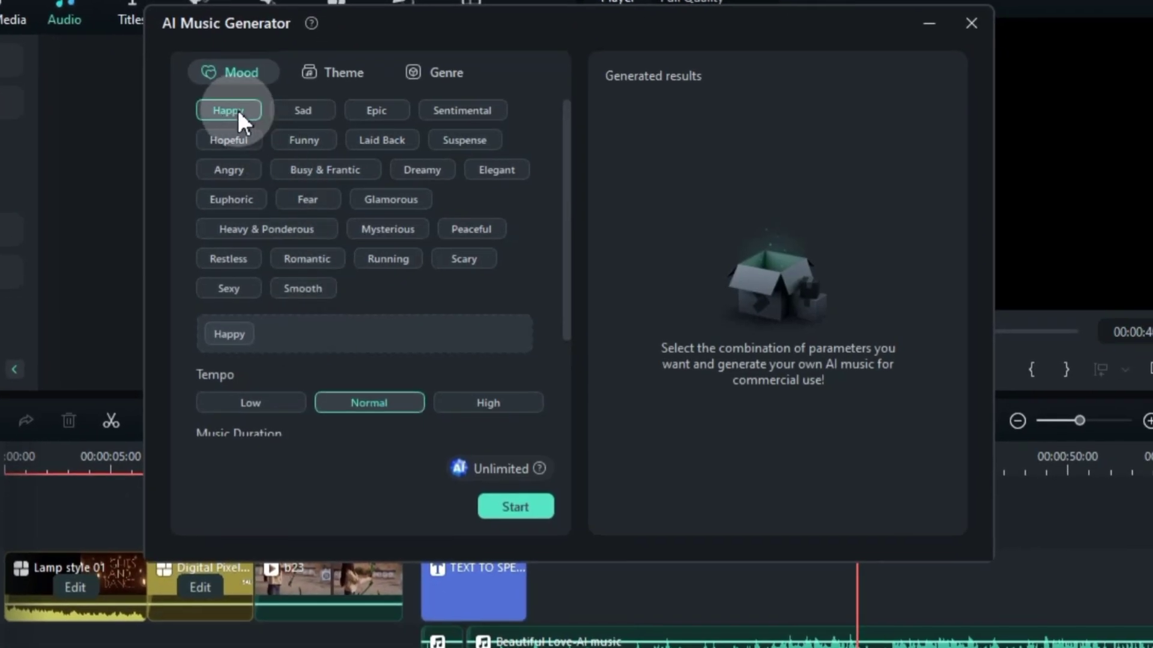
{"action": "left_click", "coordinate": [323, 110]}
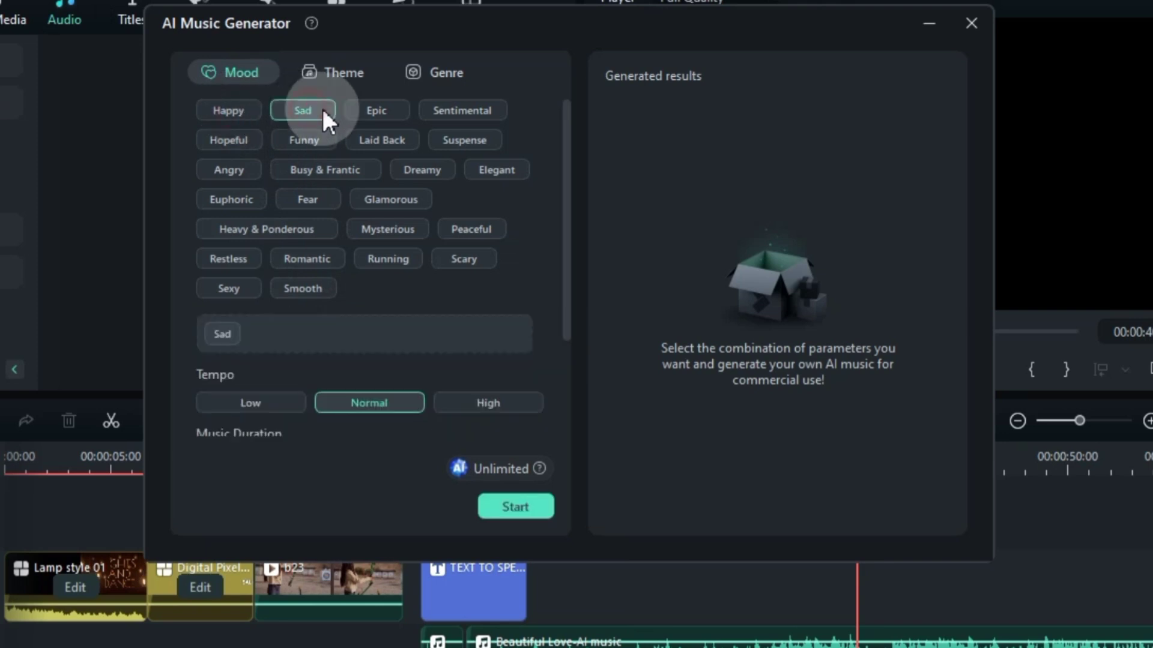
{"action": "left_click", "coordinate": [303, 288]}
Set theme Sports, genre Tropical House, tempo Normal, and drag the duration to 03:20
{"action": "left_click", "coordinate": [339, 71]}
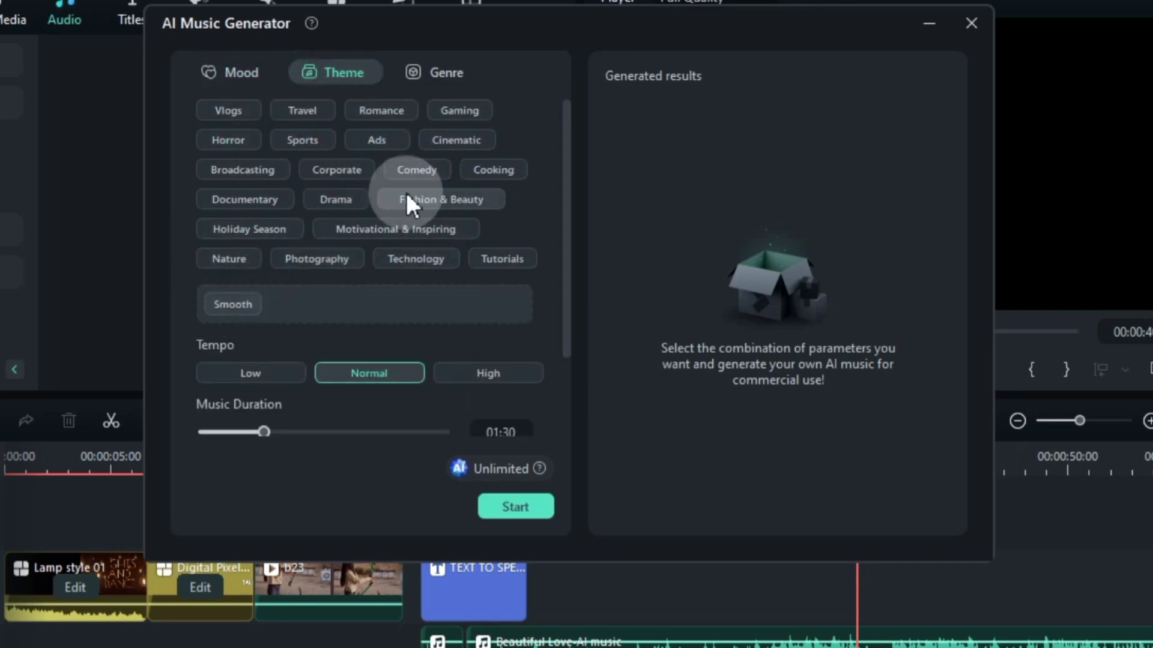
{"action": "left_click", "coordinate": [444, 72]}
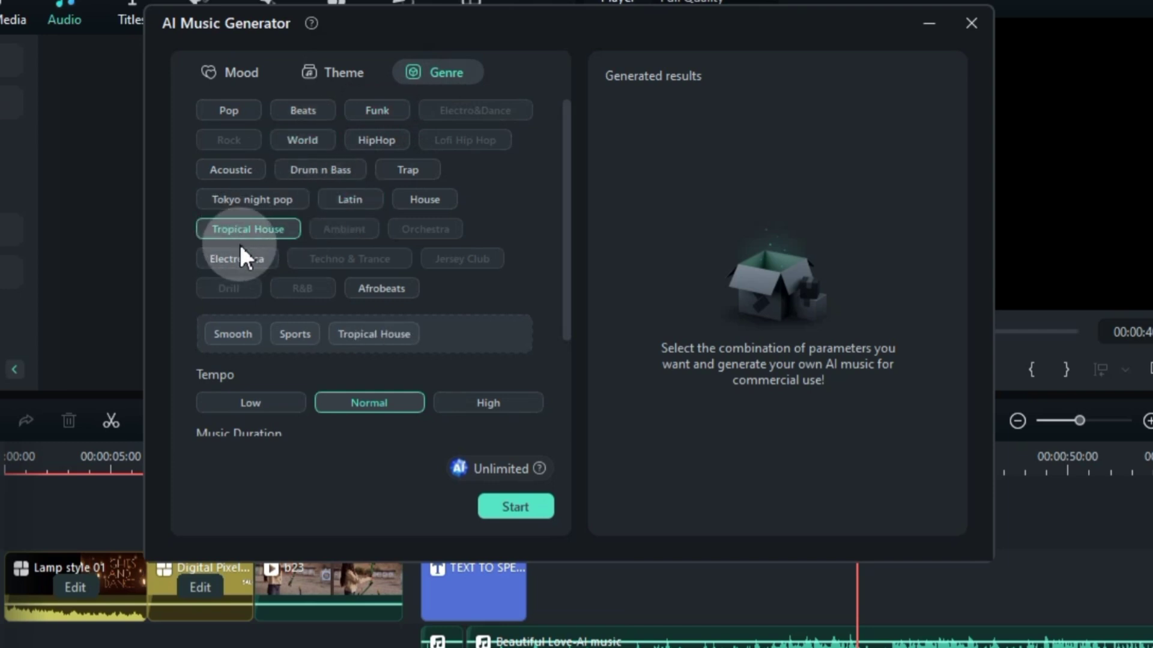
{"action": "left_click", "coordinate": [259, 400]}
{"action": "left_click", "coordinate": [369, 402]}
{"action": "scroll", "coordinate": [372, 372], "scroll_direction": "down", "scroll_amount": 2}
{"action": "left_click_drag", "start_coordinate": [263, 331], "coordinate": [357, 331]}
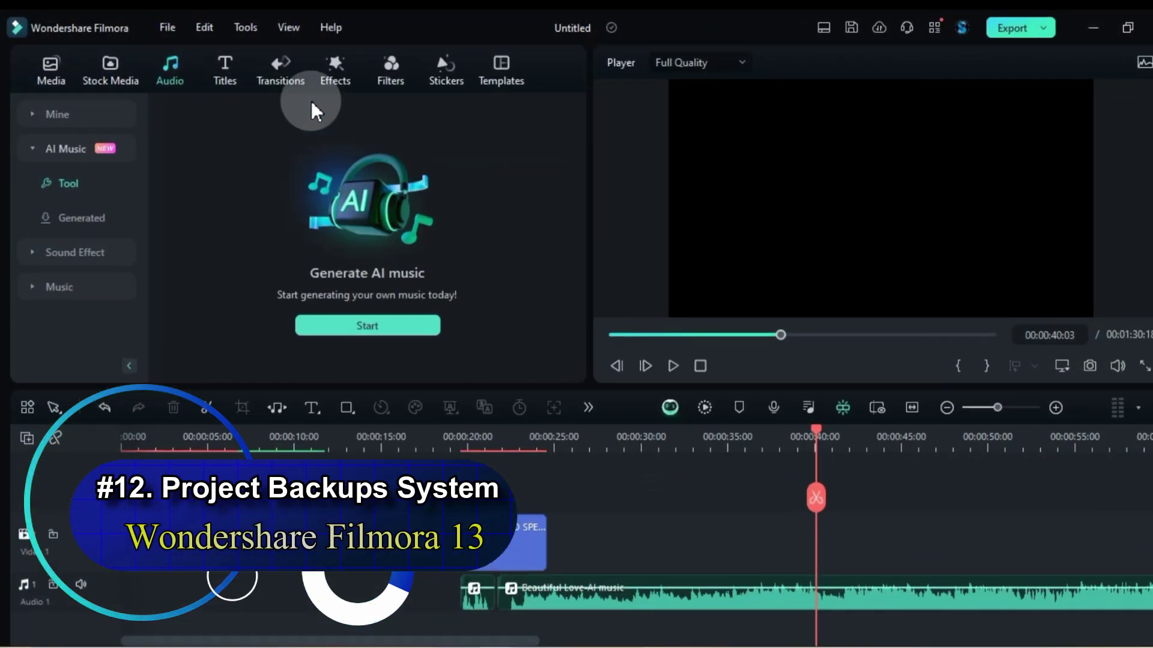
Open the Untitled backup's 10:43:27 version and save it as a project in the Tutorial folder
{"action": "left_click", "coordinate": [164, 27]}
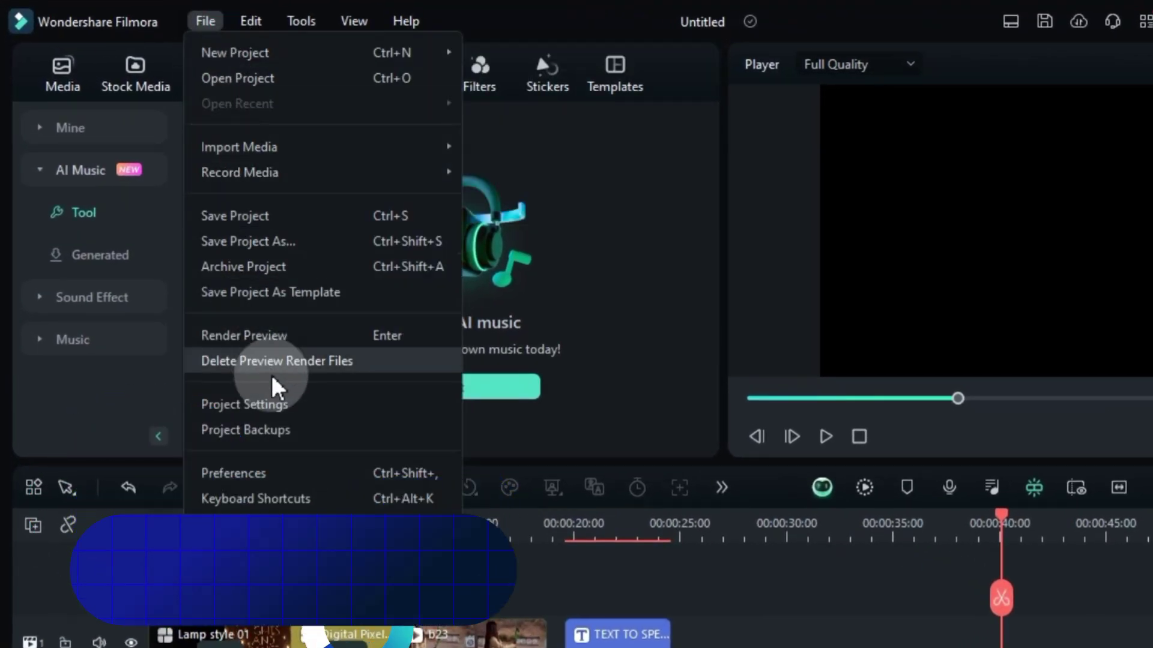
{"action": "left_click", "coordinate": [259, 431]}
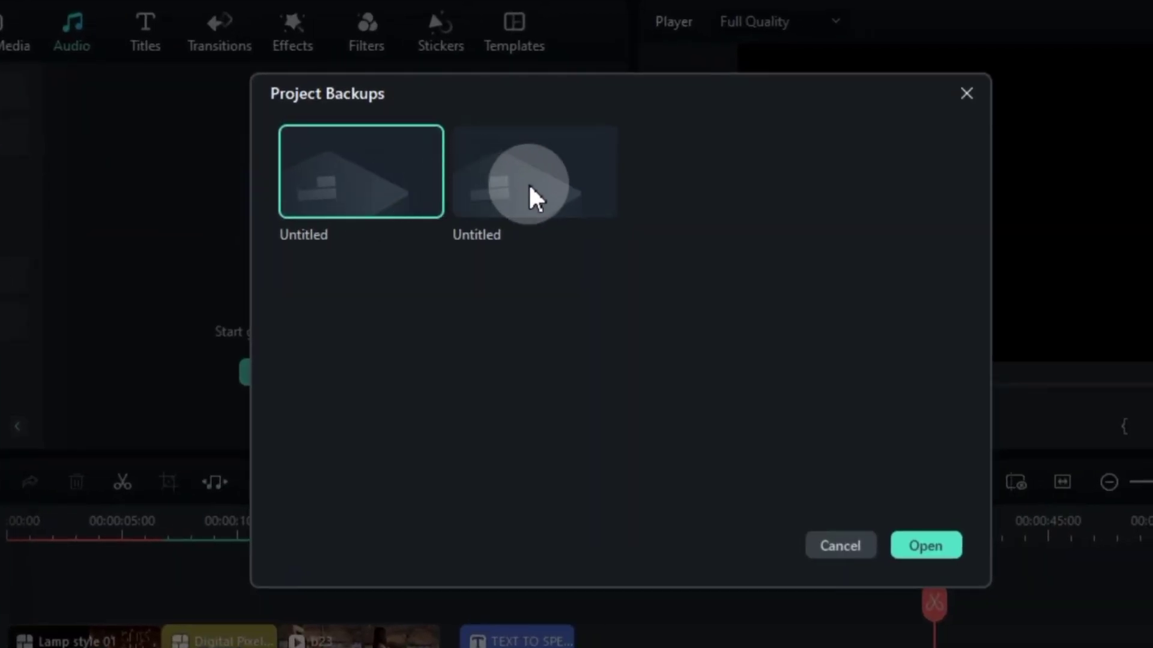
{"action": "left_click", "coordinate": [530, 186]}
{"action": "left_click", "coordinate": [376, 188]}
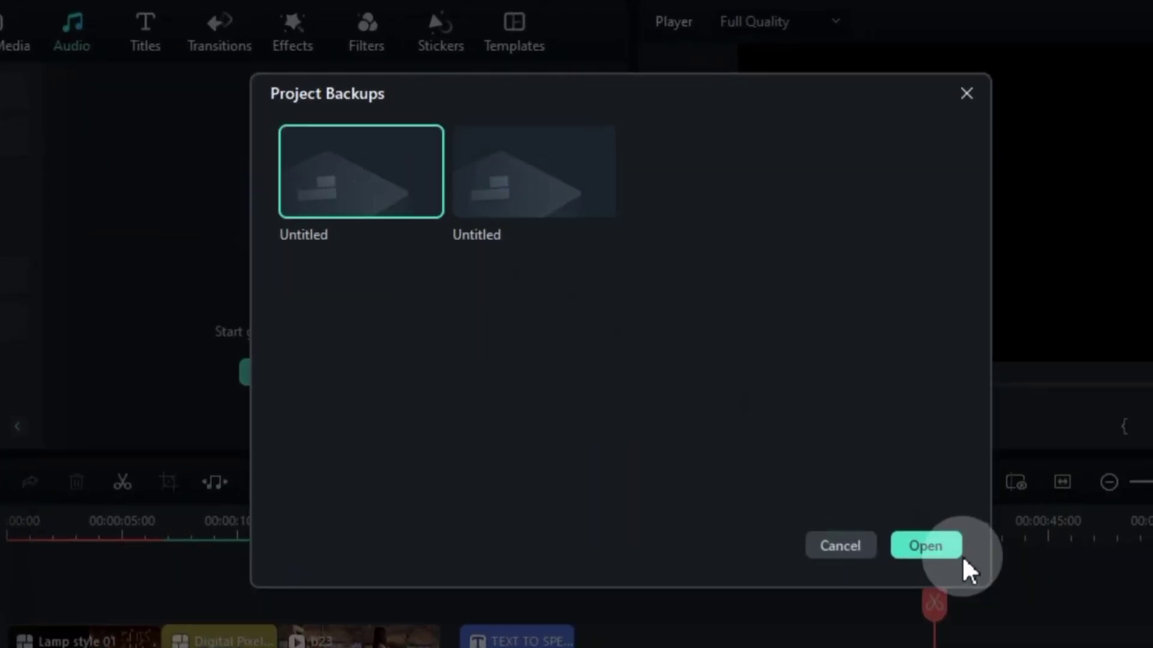
{"action": "left_click", "coordinate": [936, 549]}
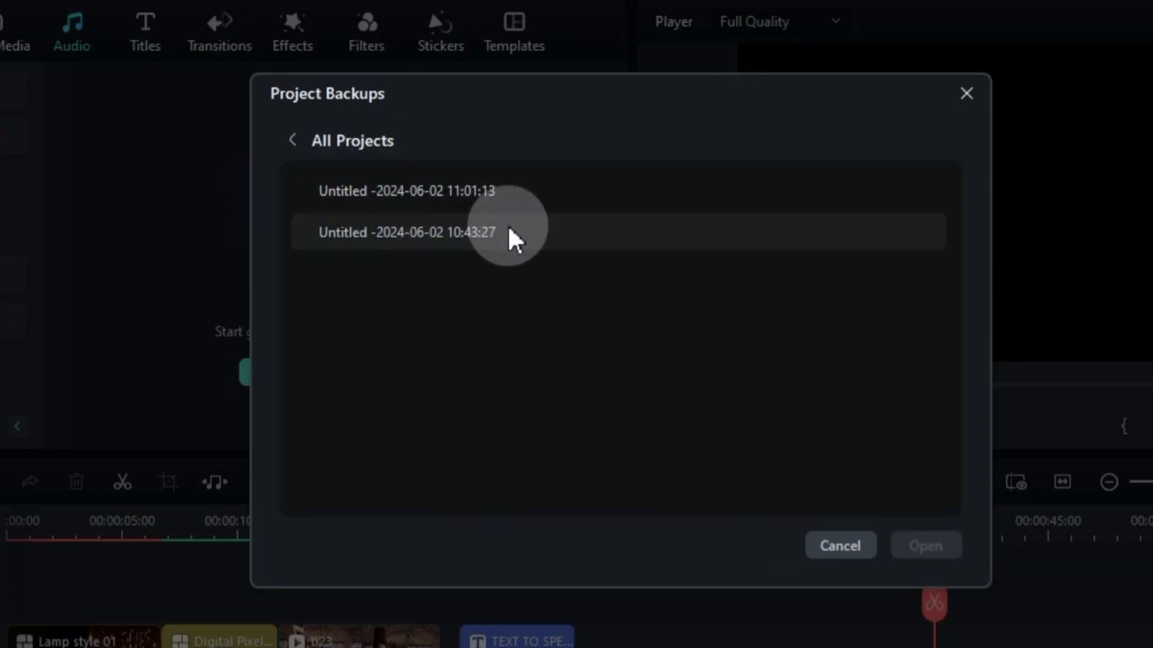
{"action": "left_click", "coordinate": [507, 231]}
{"action": "left_click", "coordinate": [925, 546]}
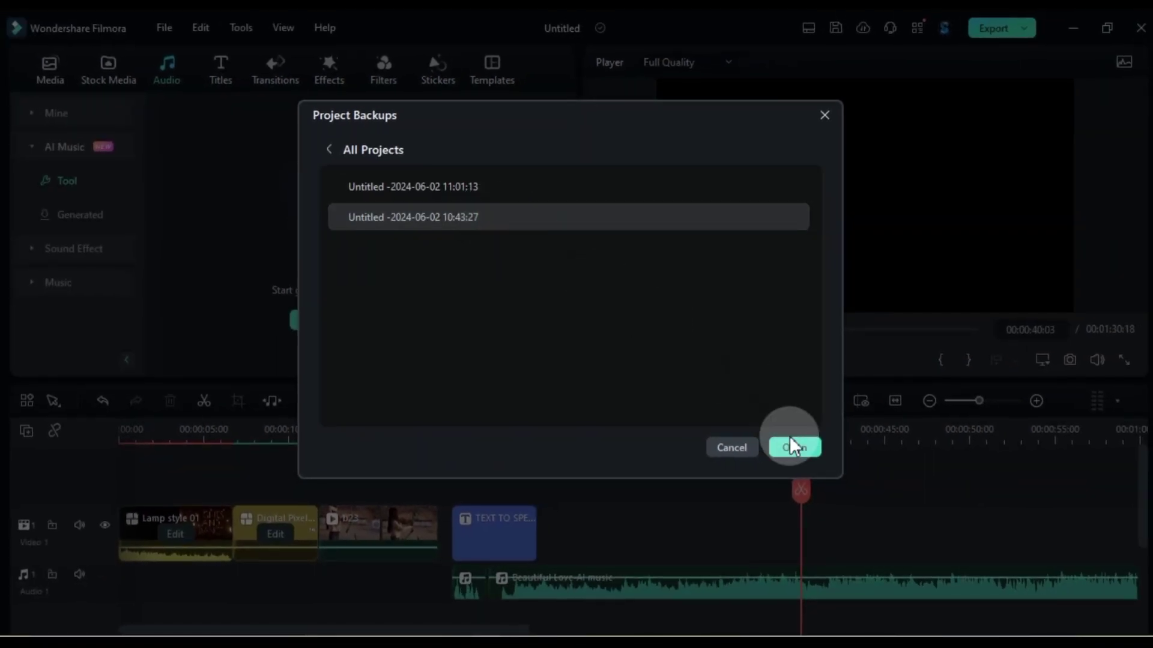
{"action": "left_click", "coordinate": [660, 341]}
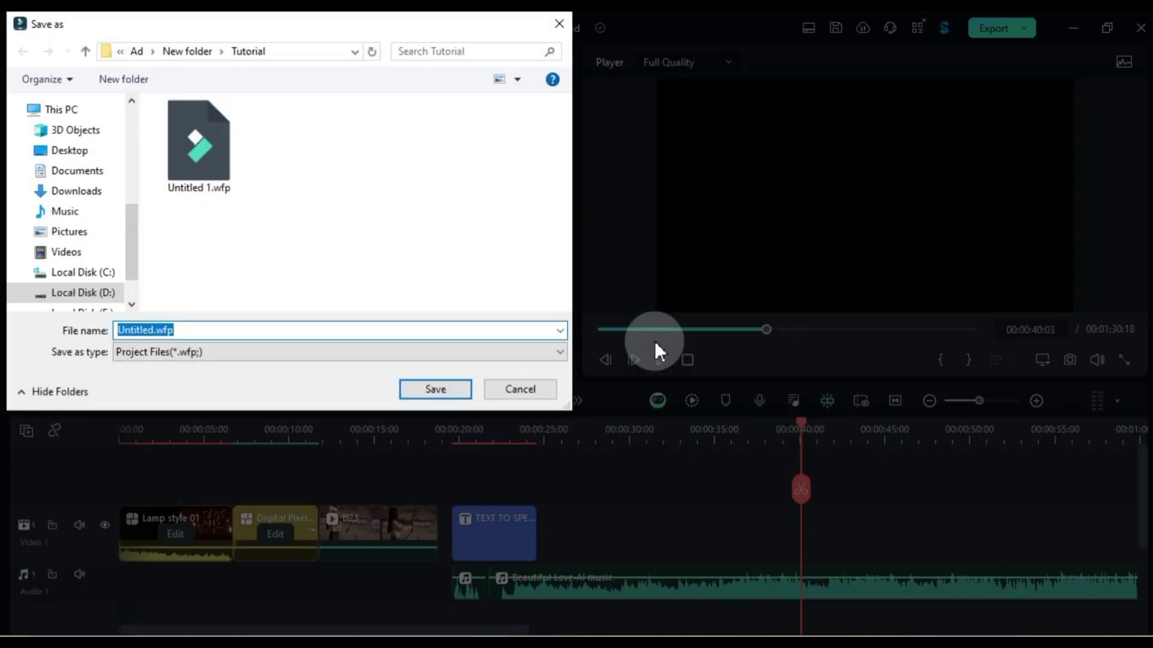
{"action": "left_click", "coordinate": [423, 396]}
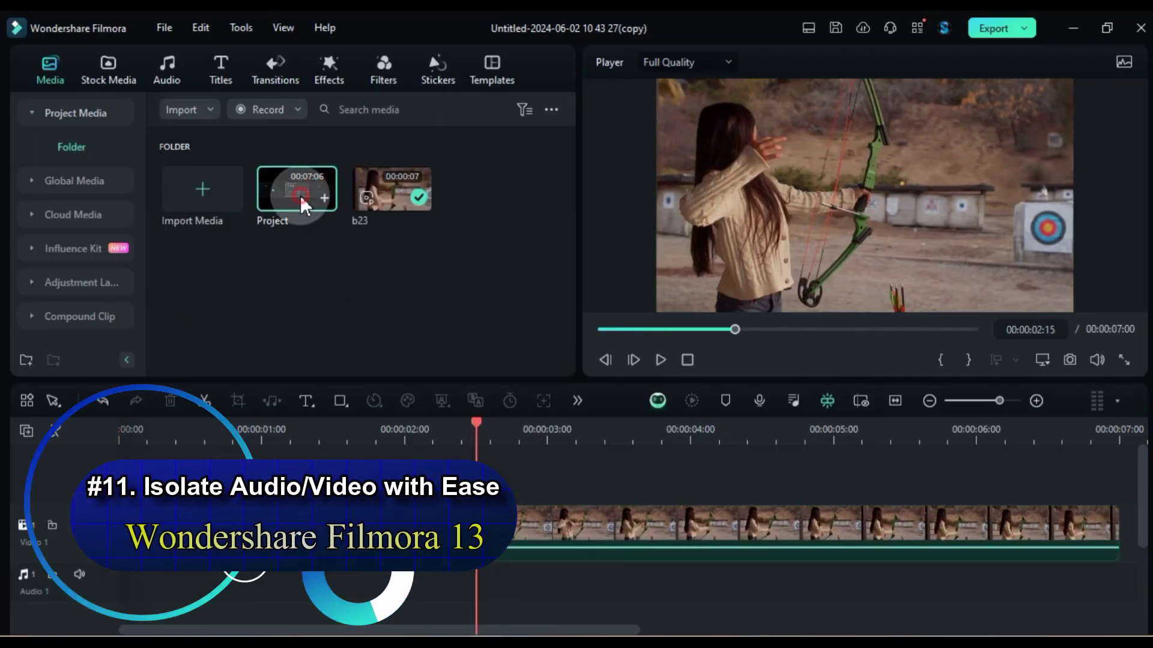
Preview the Project clip, place only its audio on Audio 1, then undo that
{"action": "double_click", "coordinate": [300, 196]}
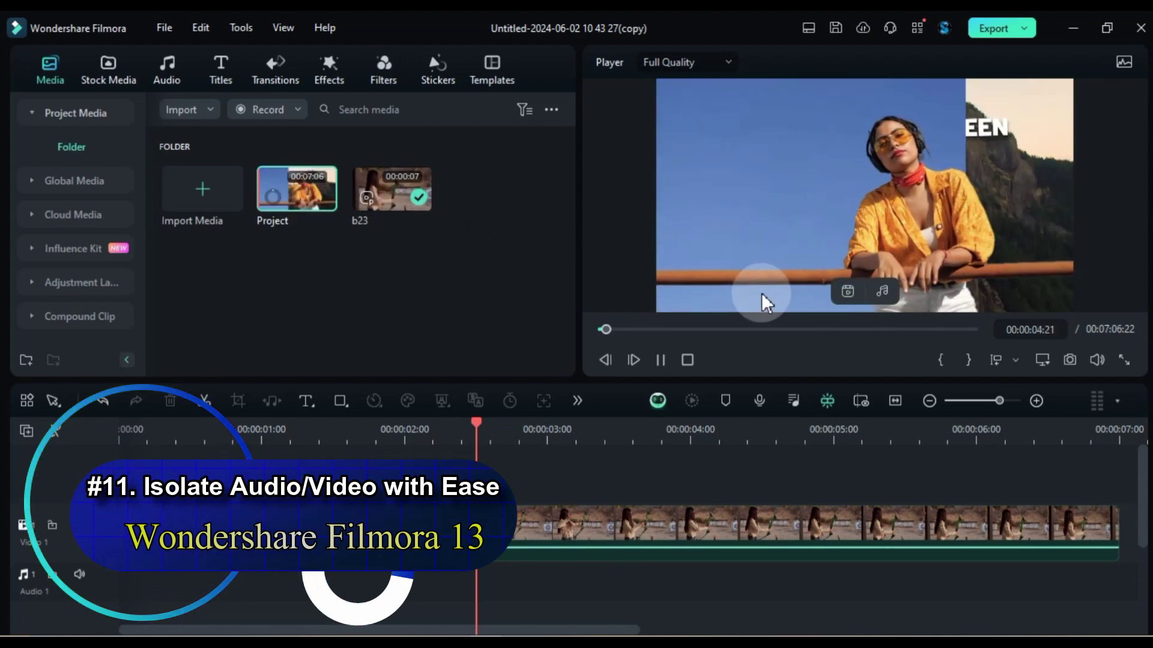
{"action": "left_click", "coordinate": [298, 196]}
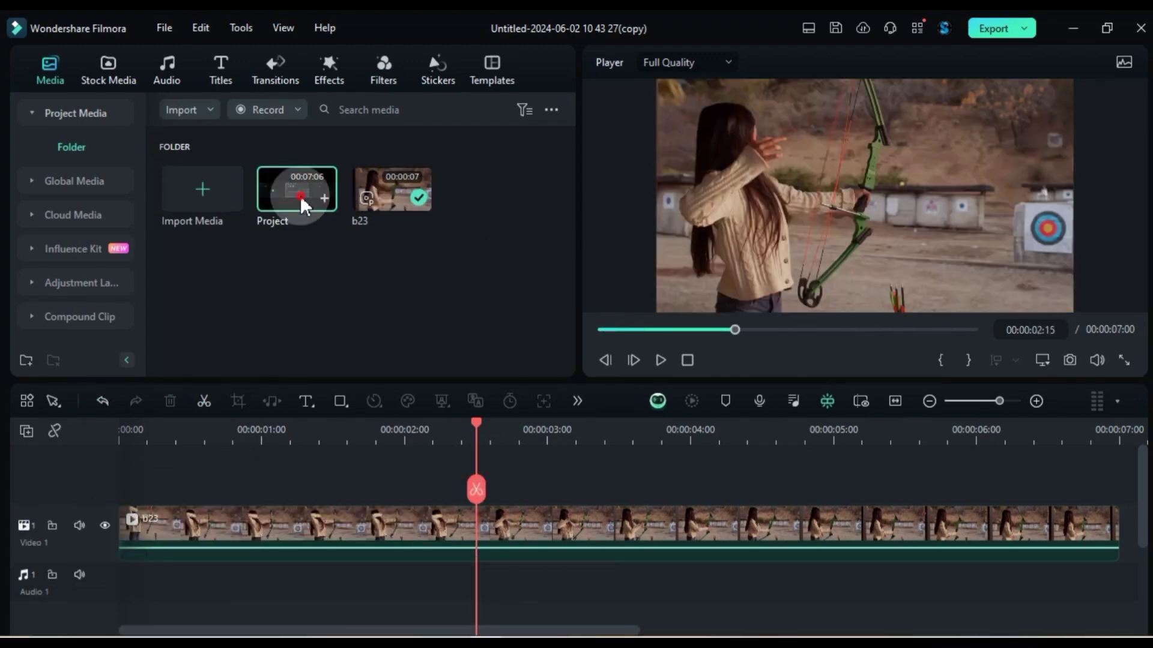
{"action": "double_click", "coordinate": [300, 195]}
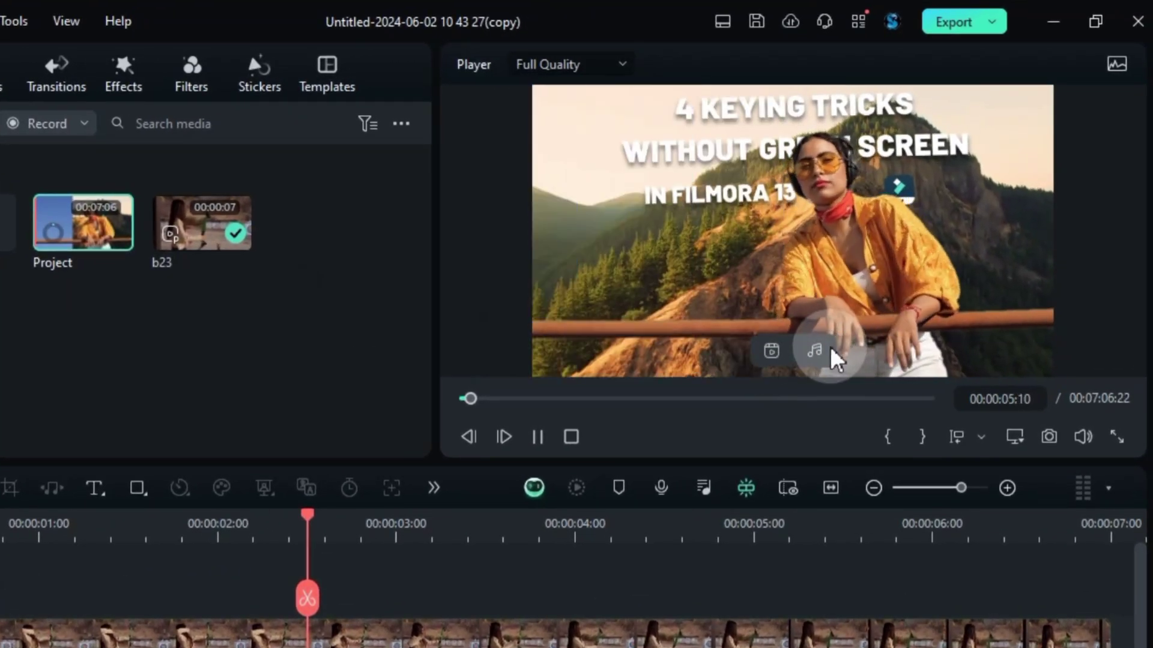
{"action": "left_click_drag", "start_coordinate": [814, 351], "coordinate": [68, 647]}
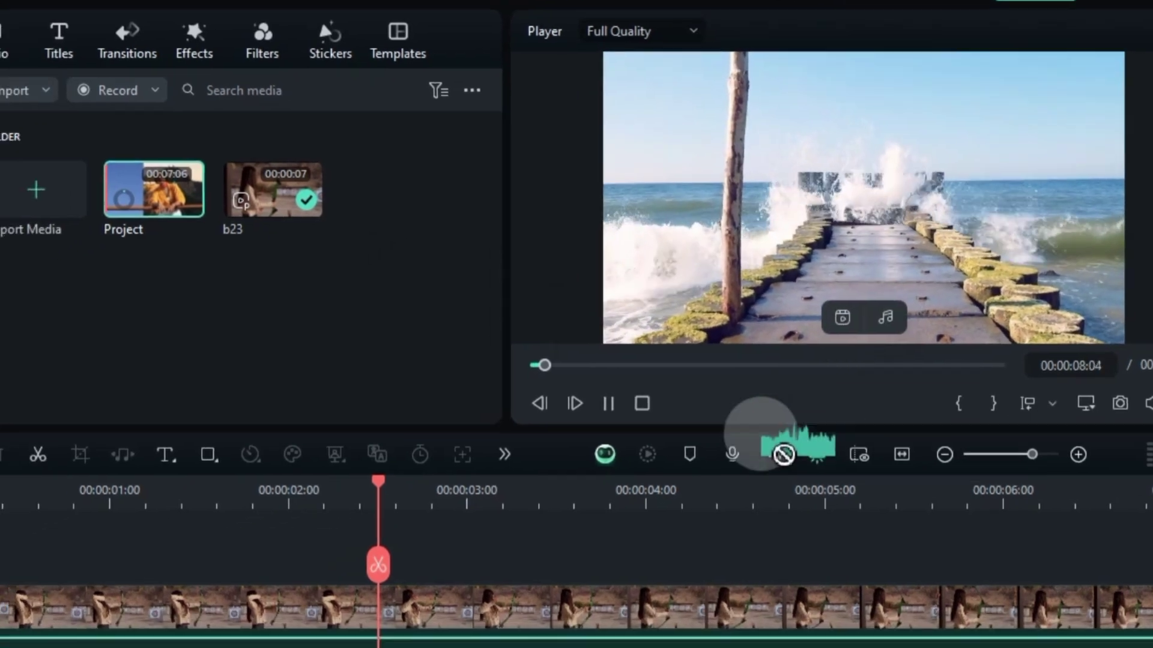
{"action": "left_click_drag", "start_coordinate": [330, 587], "coordinate": [78, 570]}
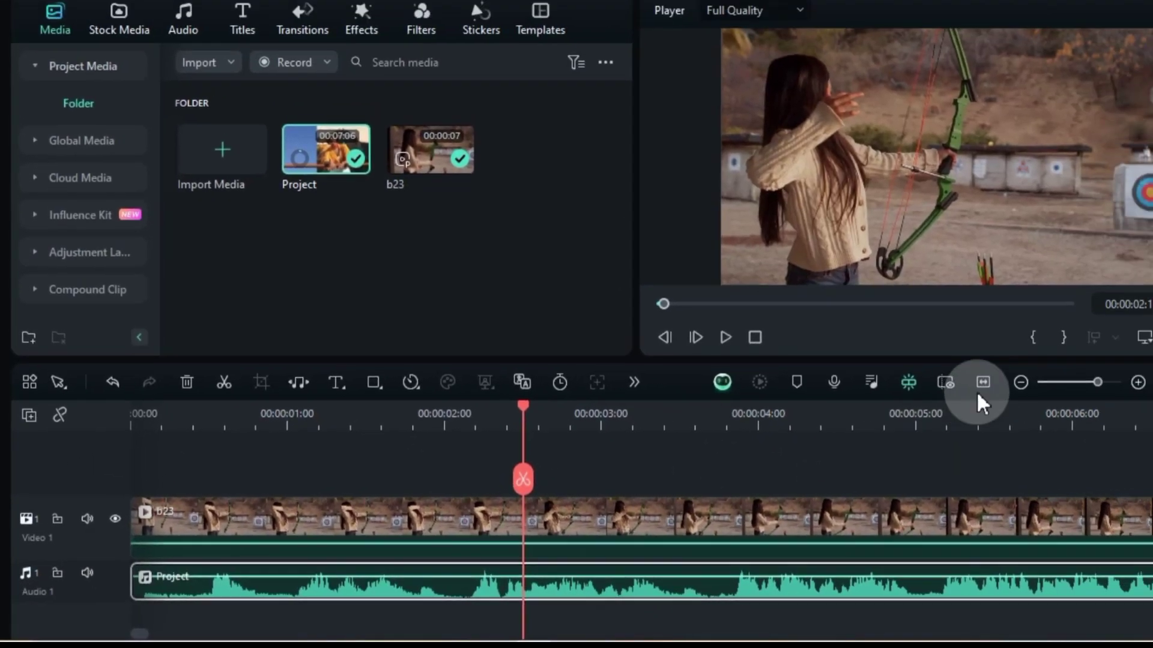
{"action": "left_click", "coordinate": [981, 386]}
{"action": "left_click_drag", "start_coordinate": [131, 437], "coordinate": [461, 430]}
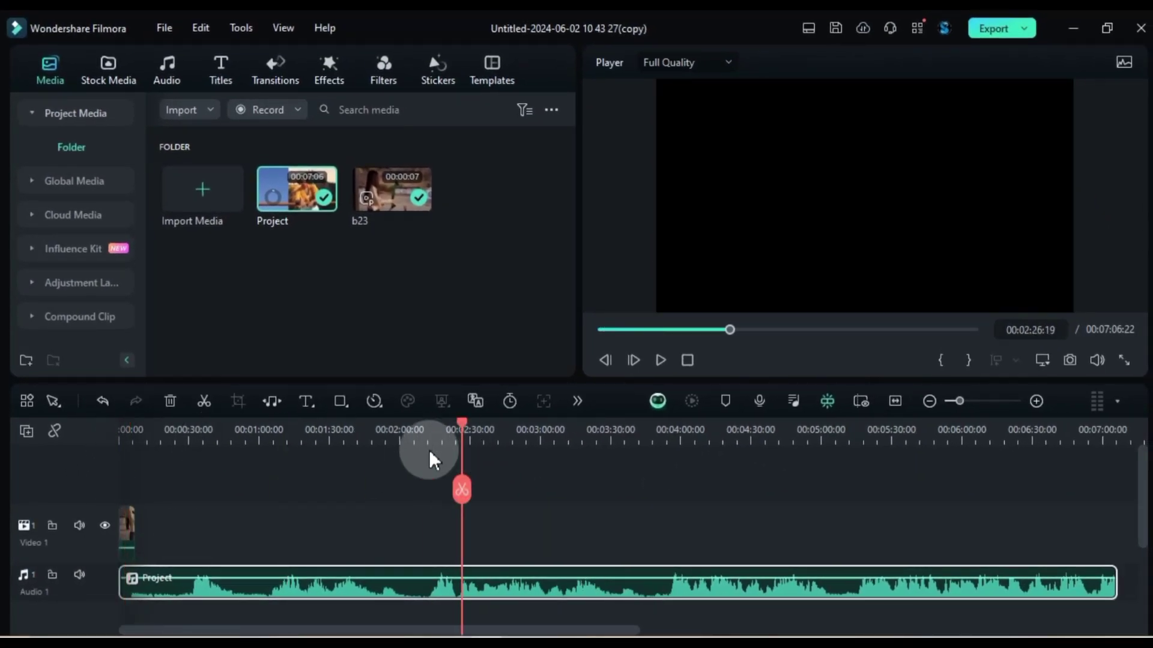
{"action": "key", "text": "ctrl+z"}
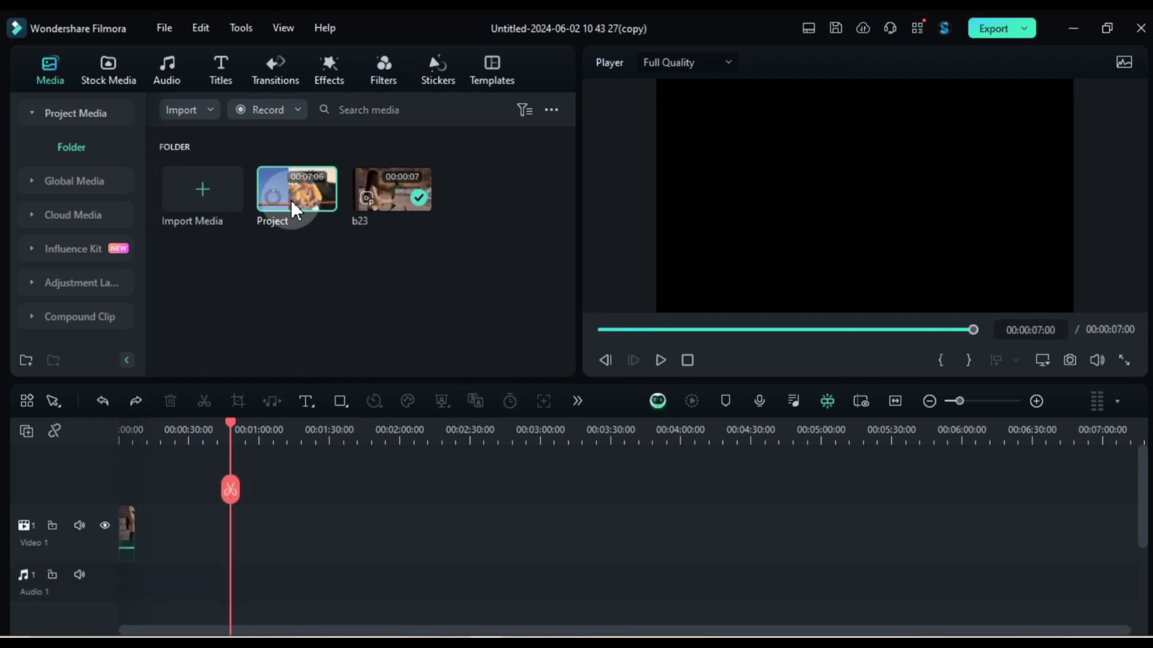
Drag the Project footage onto Video 1 and play the timeline
{"action": "double_click", "coordinate": [295, 207]}
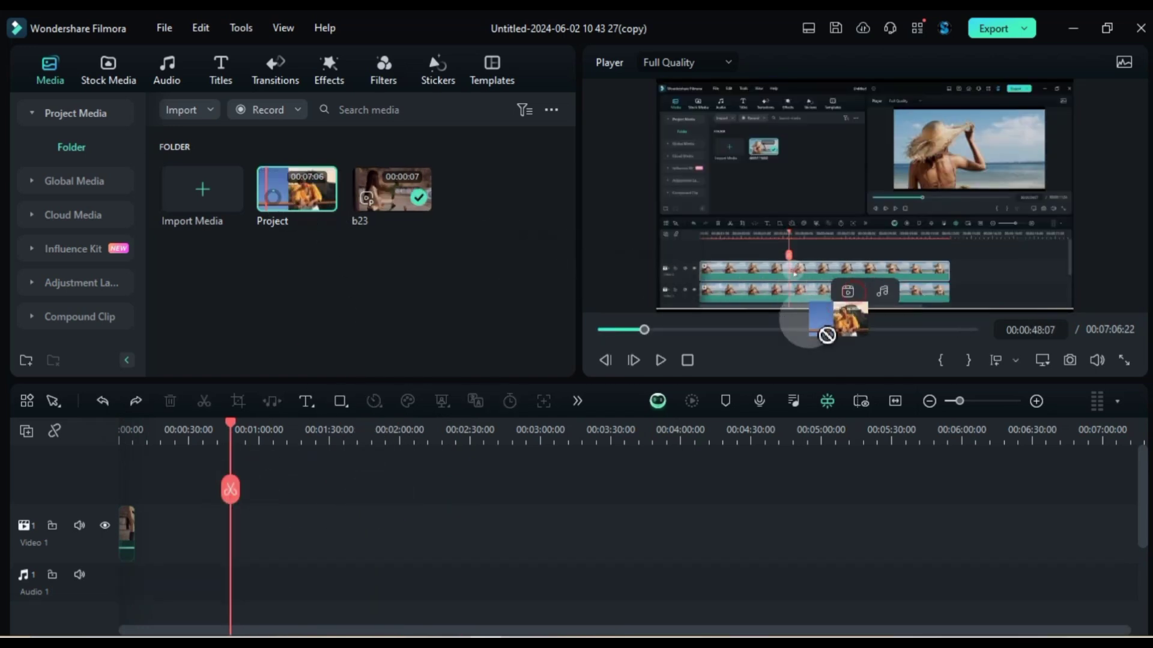
{"action": "left_click_drag", "start_coordinate": [794, 353], "coordinate": [347, 528]}
{"action": "left_click_drag", "start_coordinate": [267, 544], "coordinate": [268, 543]}
{"action": "left_click", "coordinate": [352, 427]}
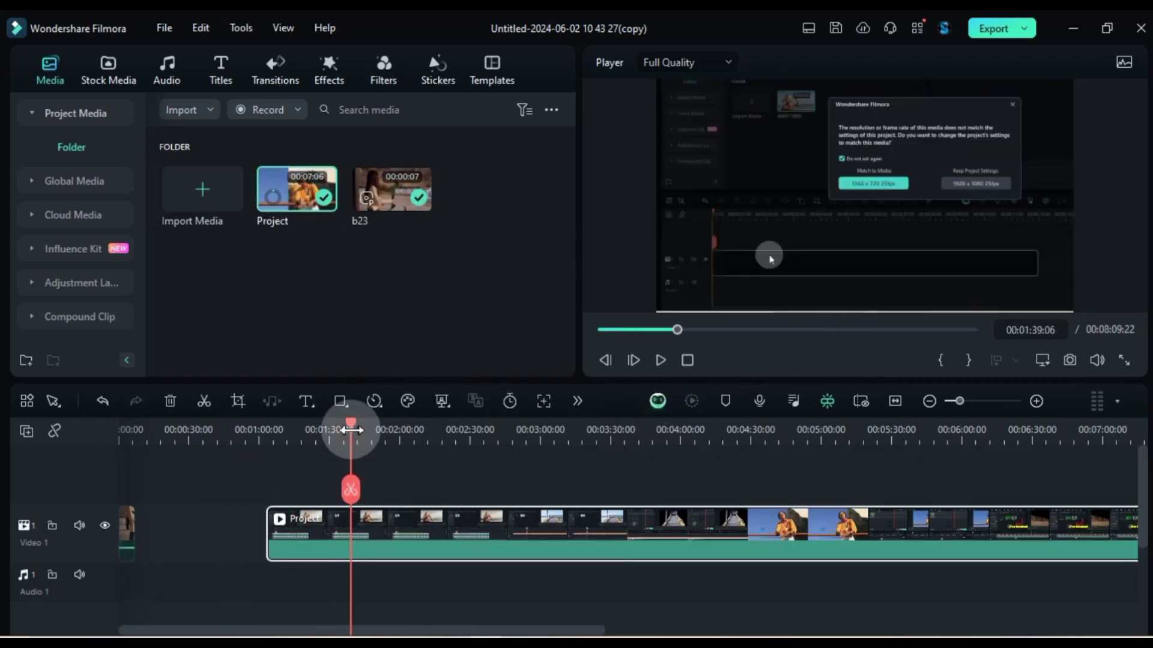
{"action": "key", "text": "space"}
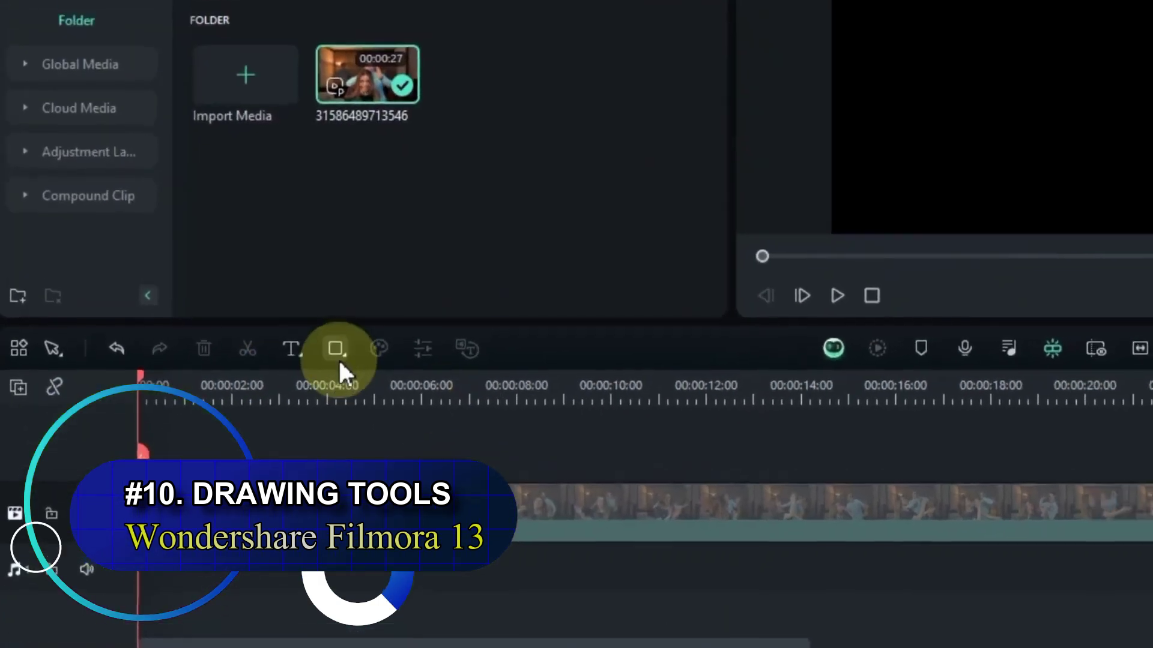
Draw a white rectangle in the frame and an arrow to its right
{"action": "left_click", "coordinate": [275, 401]}
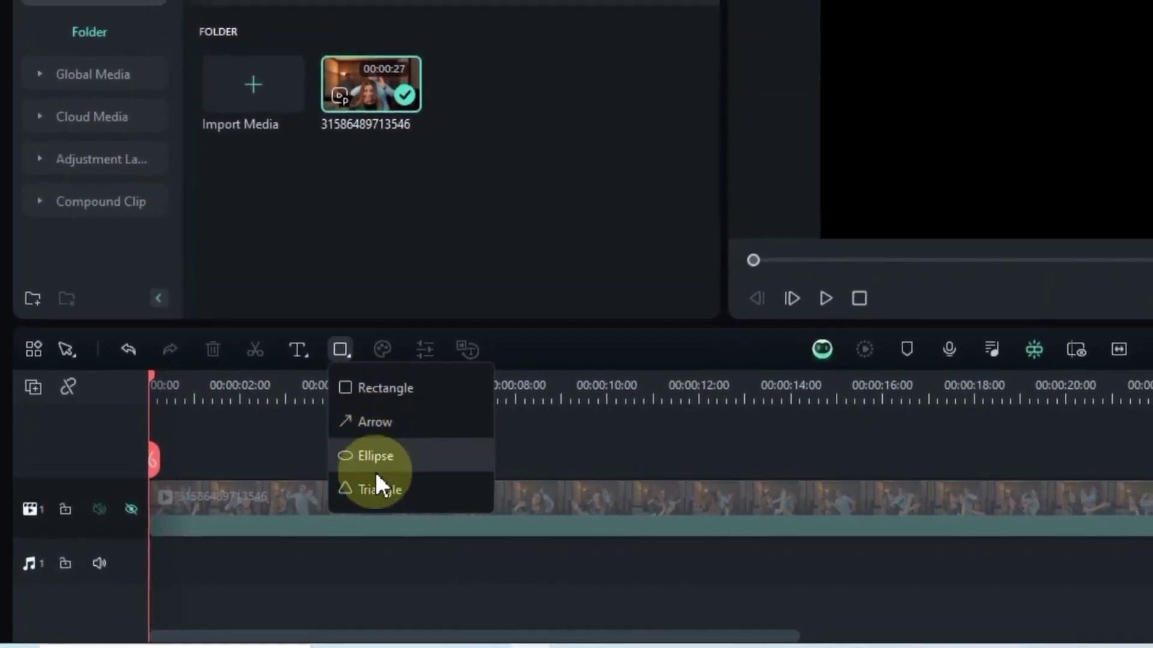
{"action": "left_click", "coordinate": [445, 388]}
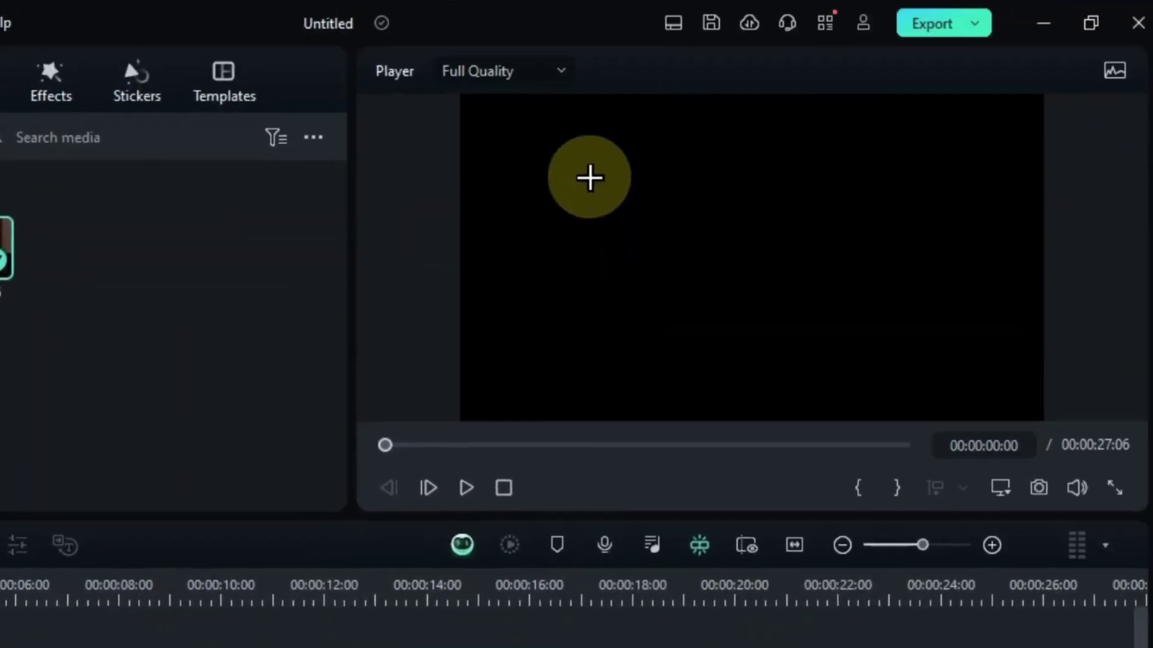
{"action": "left_click_drag", "start_coordinate": [593, 147], "coordinate": [786, 276]}
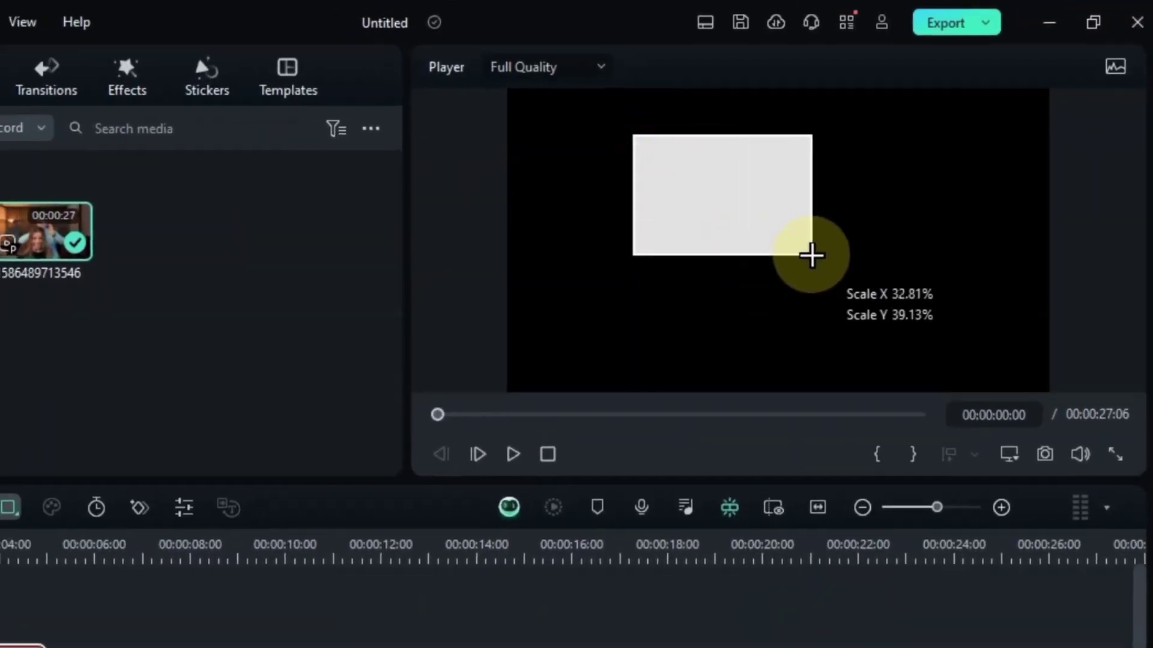
{"action": "left_click_drag", "start_coordinate": [846, 313], "coordinate": [845, 285]}
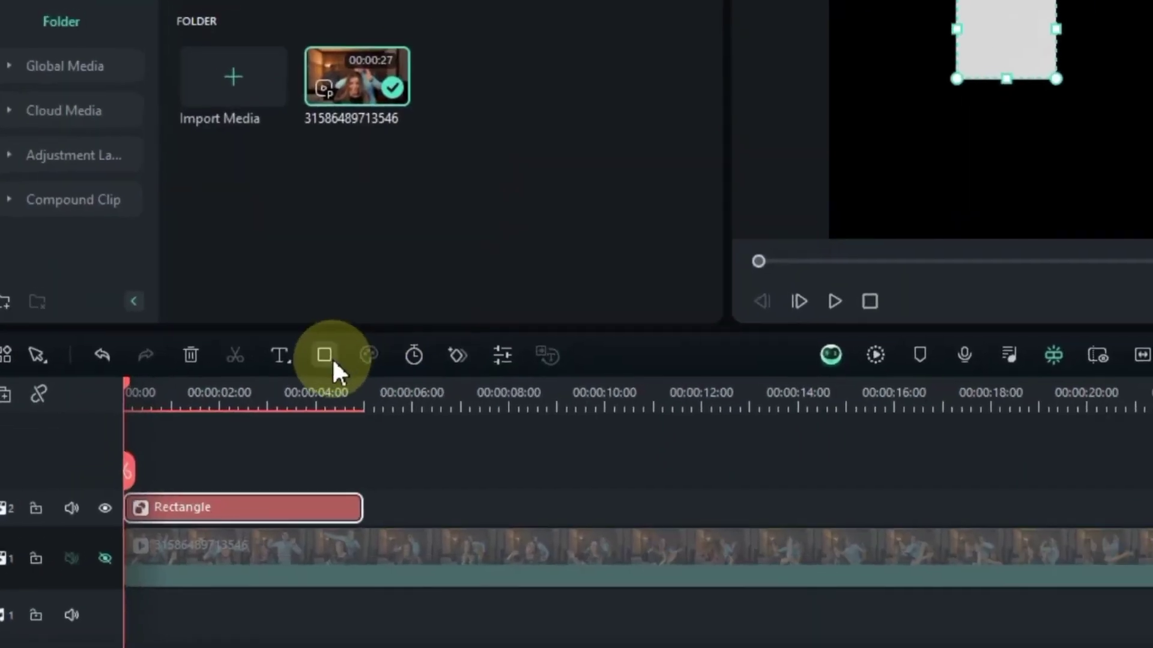
{"action": "left_click", "coordinate": [16, 511]}
{"action": "left_click", "coordinate": [366, 391]}
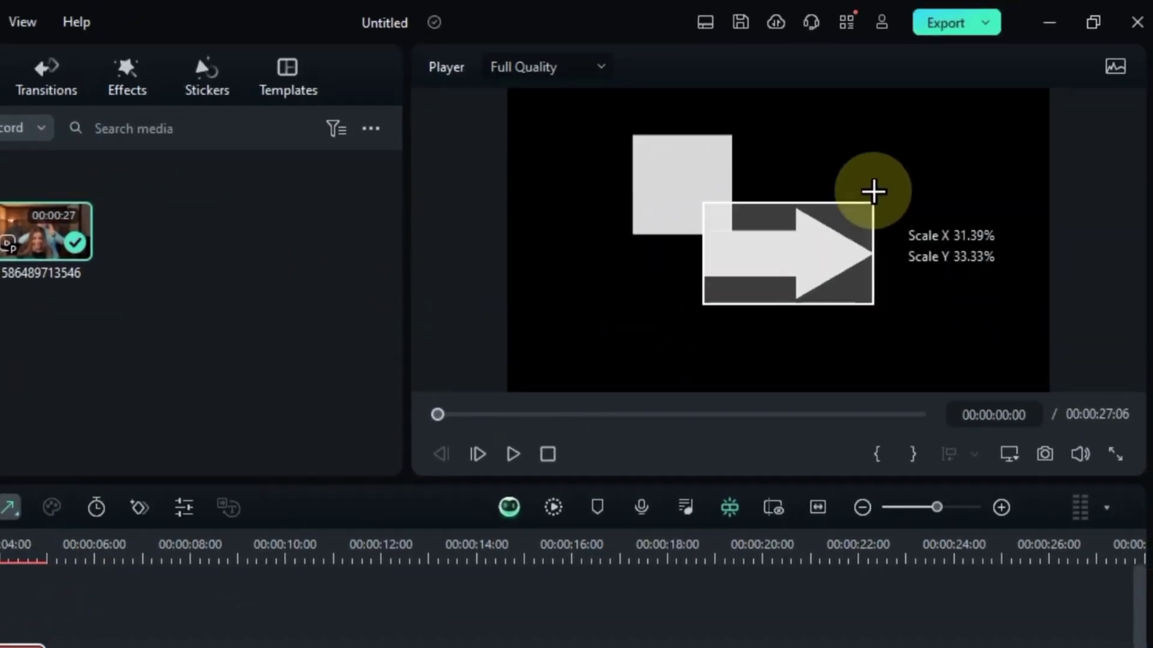
{"action": "left_click_drag", "start_coordinate": [873, 192], "coordinate": [787, 206]}
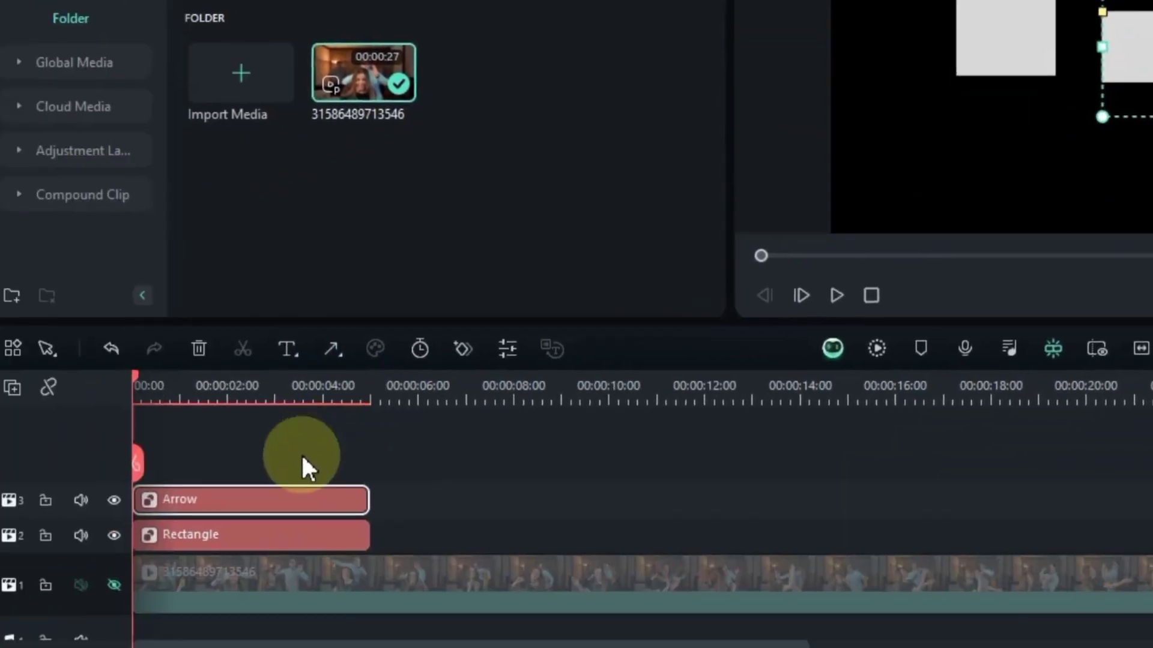
Draw a circle below the square and a triangle below the arrow, then open the Triangle's settings
{"action": "left_click", "coordinate": [10, 508]}
{"action": "left_click", "coordinate": [383, 455]}
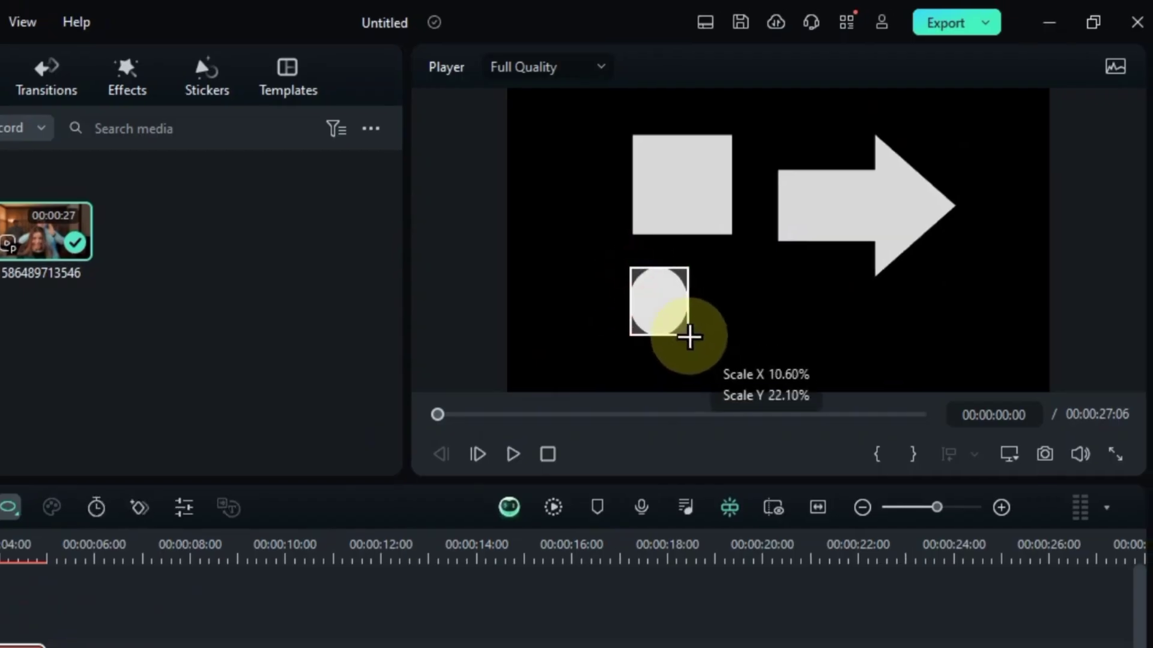
{"action": "left_click_drag", "start_coordinate": [691, 340], "coordinate": [754, 391]}
{"action": "left_click", "coordinate": [9, 508]}
{"action": "left_click", "coordinate": [46, 633]}
{"action": "left_click_drag", "start_coordinate": [811, 261], "coordinate": [836, 281]}
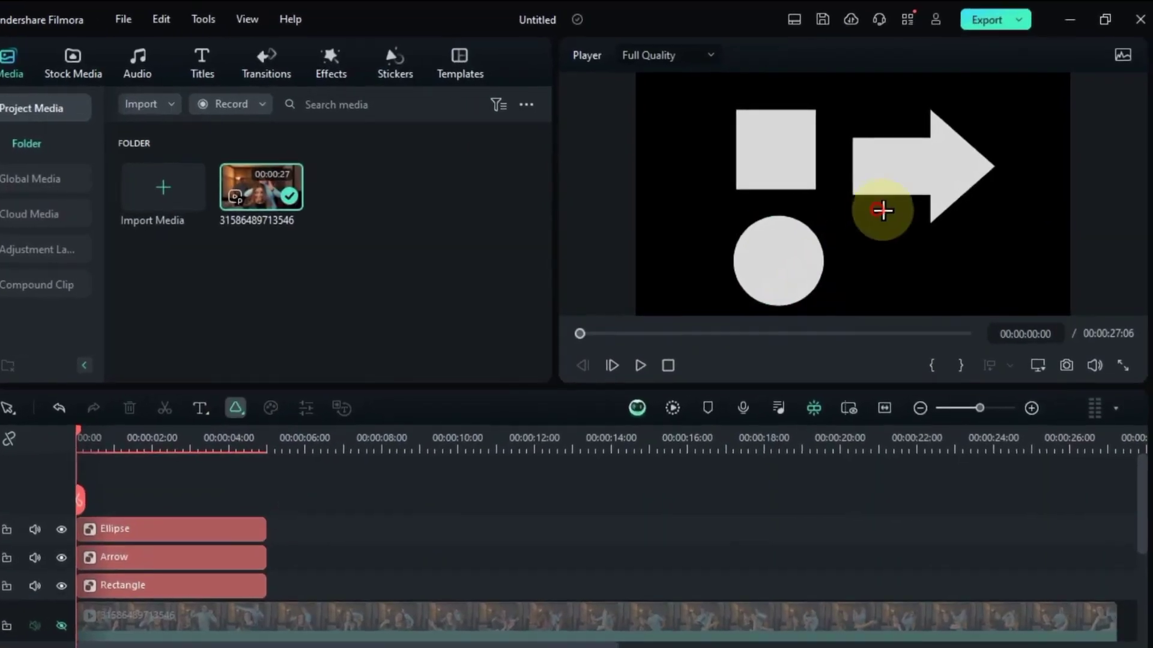
{"action": "left_click_drag", "start_coordinate": [897, 225], "coordinate": [996, 276]}
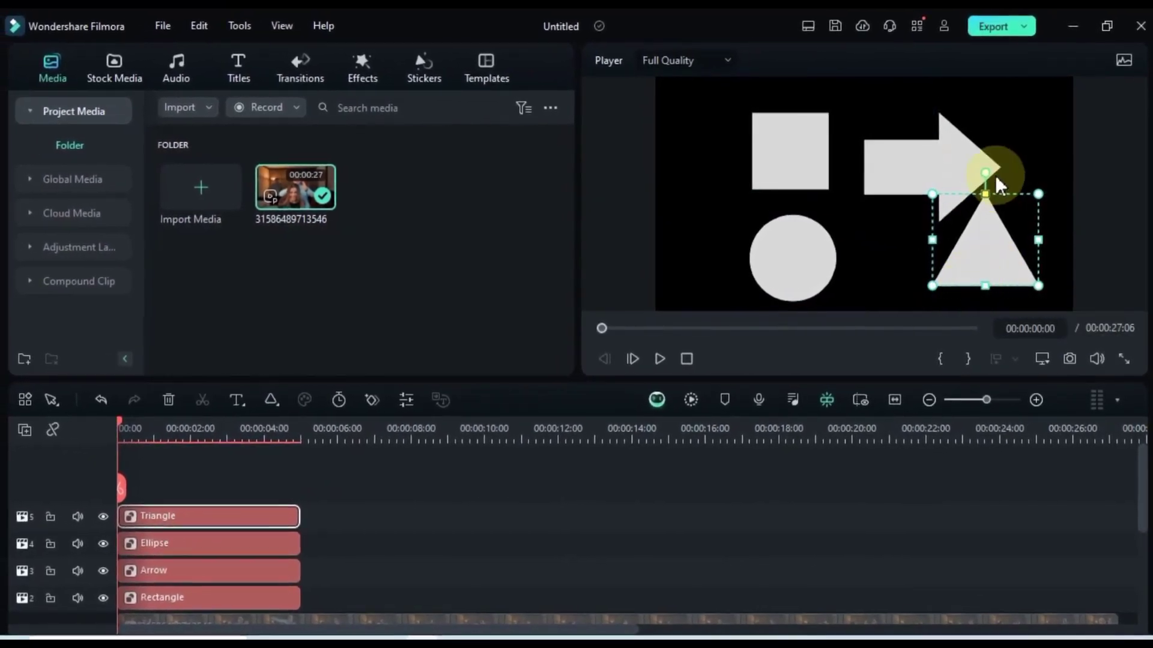
{"action": "left_click_drag", "start_coordinate": [923, 163], "coordinate": [983, 170]}
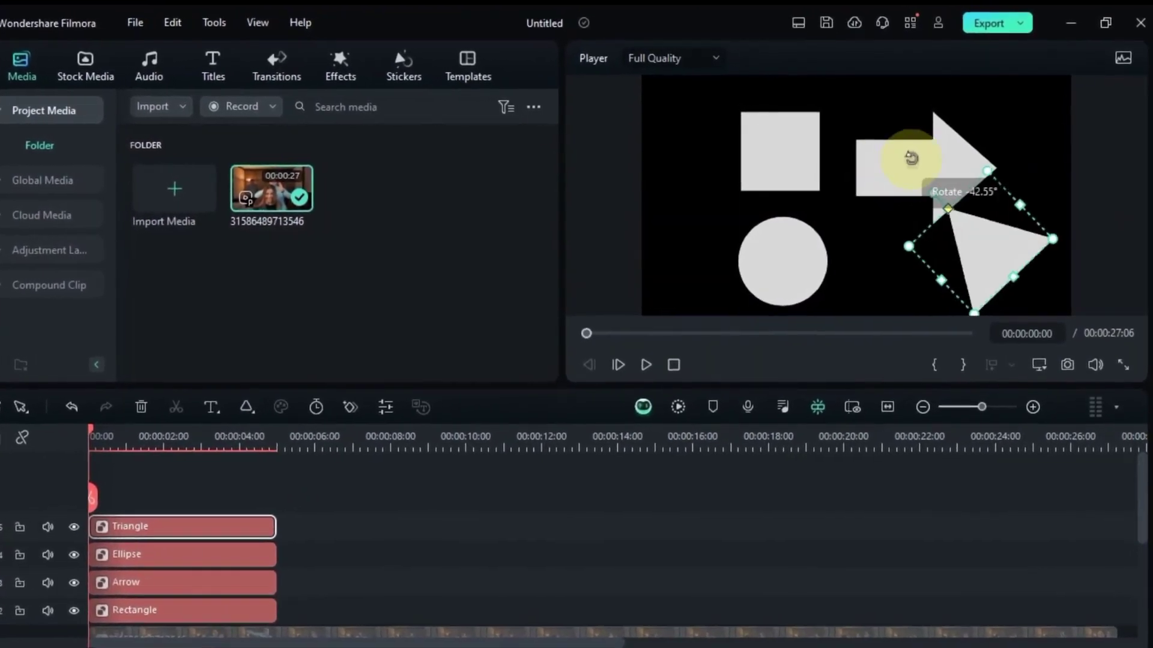
{"action": "left_click", "coordinate": [351, 485]}
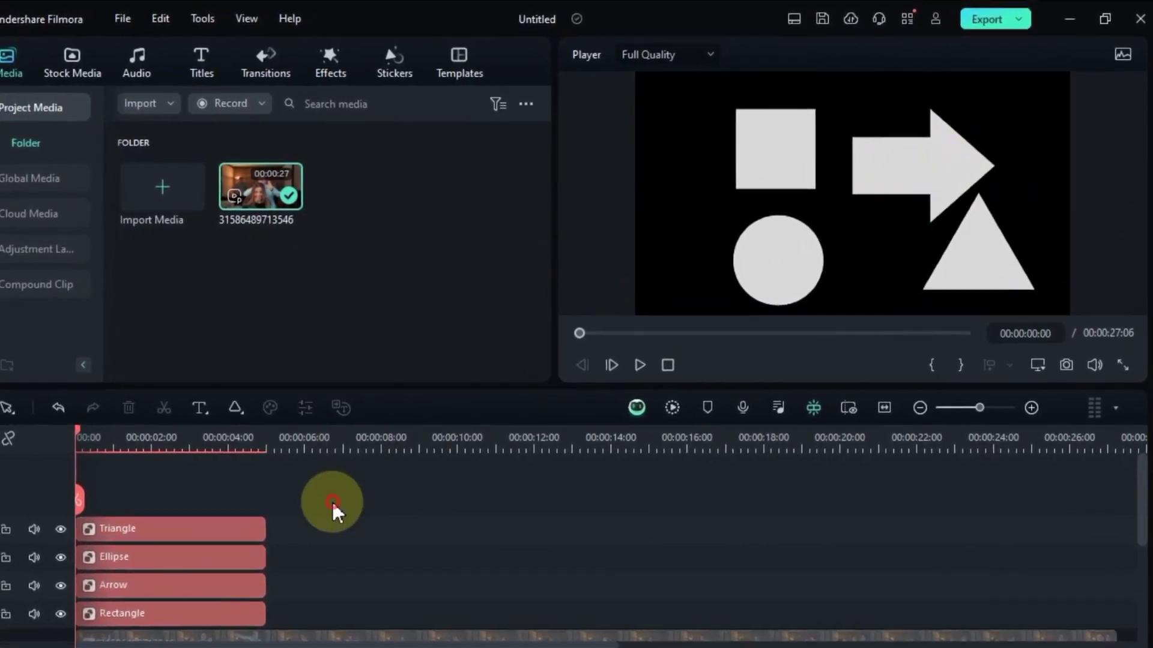
{"action": "double_click", "coordinate": [162, 513]}
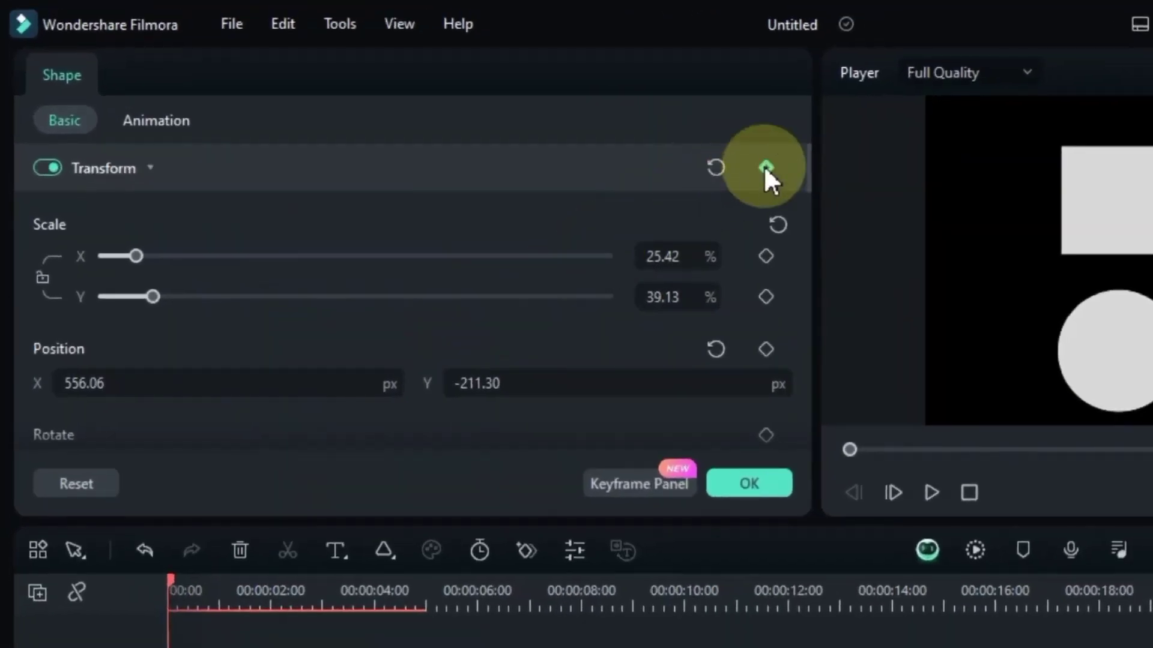
Keyframe the triangle's transform at the start and at about 1 second, with Scale X 22.42
{"action": "left_click", "coordinate": [765, 167]}
{"action": "left_click_drag", "start_coordinate": [189, 583], "coordinate": [254, 604]}
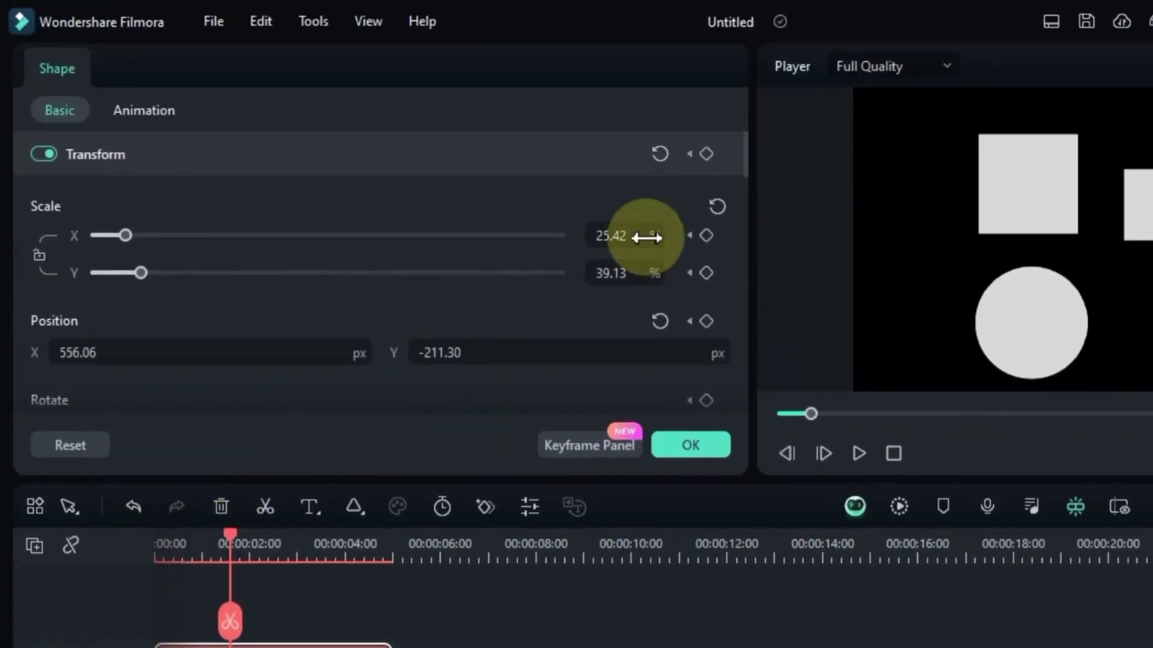
{"action": "left_click", "coordinate": [706, 11]}
{"action": "double_click", "coordinate": [613, 90]}
{"action": "type", "text": "12.42"}
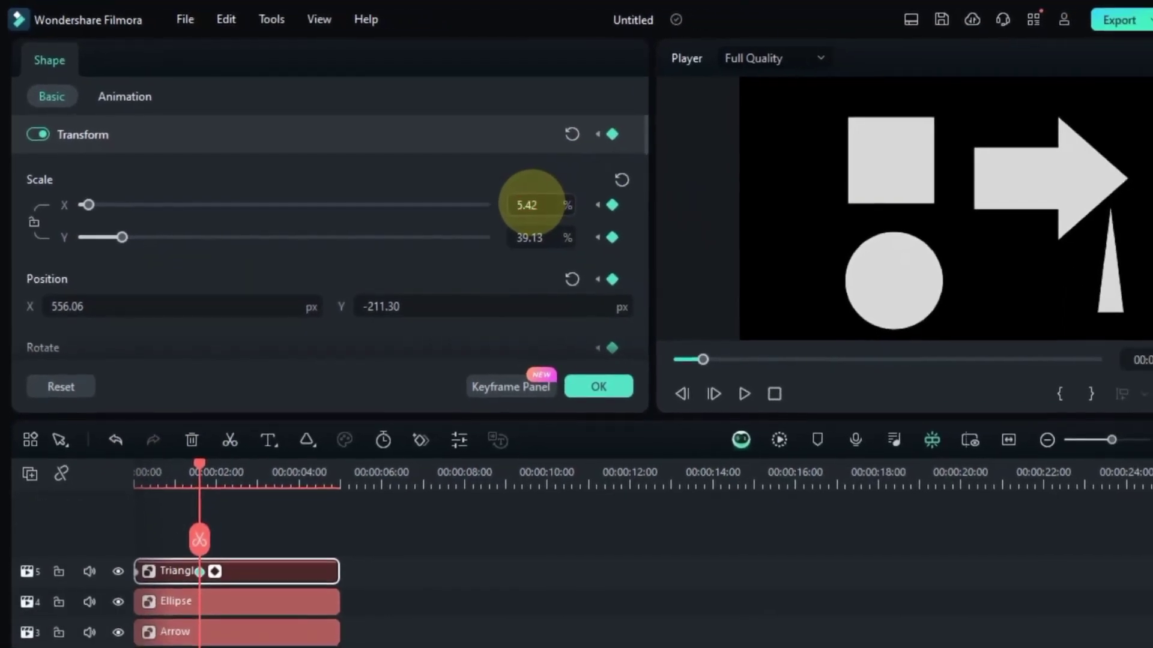
{"action": "double_click", "coordinate": [527, 205]}
{"action": "type", "text": "22.42"}
{"action": "key", "text": "Return"}
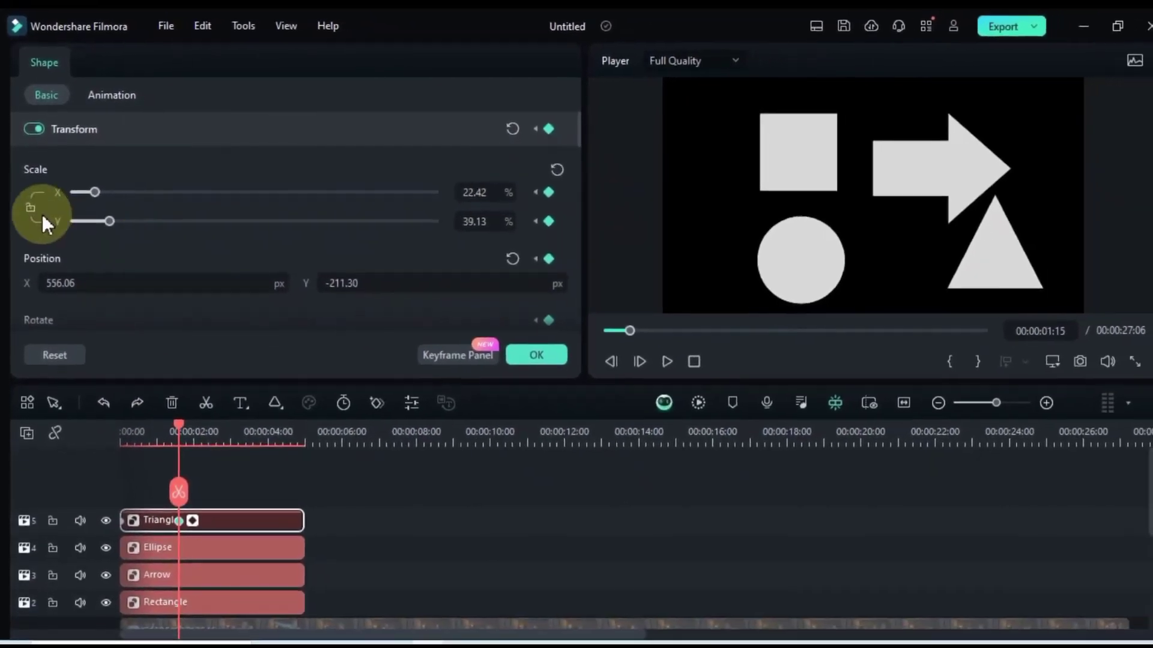
Link X and Y scale, shrink the triangle to 11.42, then play and scrub to preview
{"action": "left_click", "coordinate": [31, 211]}
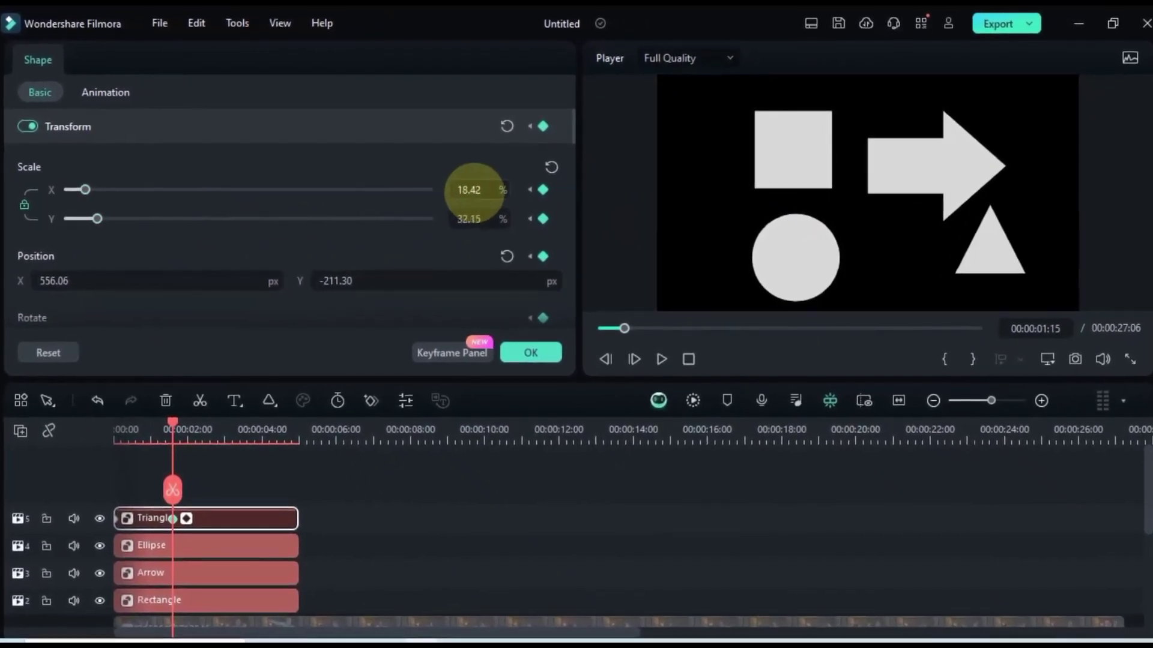
{"action": "double_click", "coordinate": [474, 190]}
{"action": "type", "text": "11.42"}
{"action": "key", "text": "Return"}
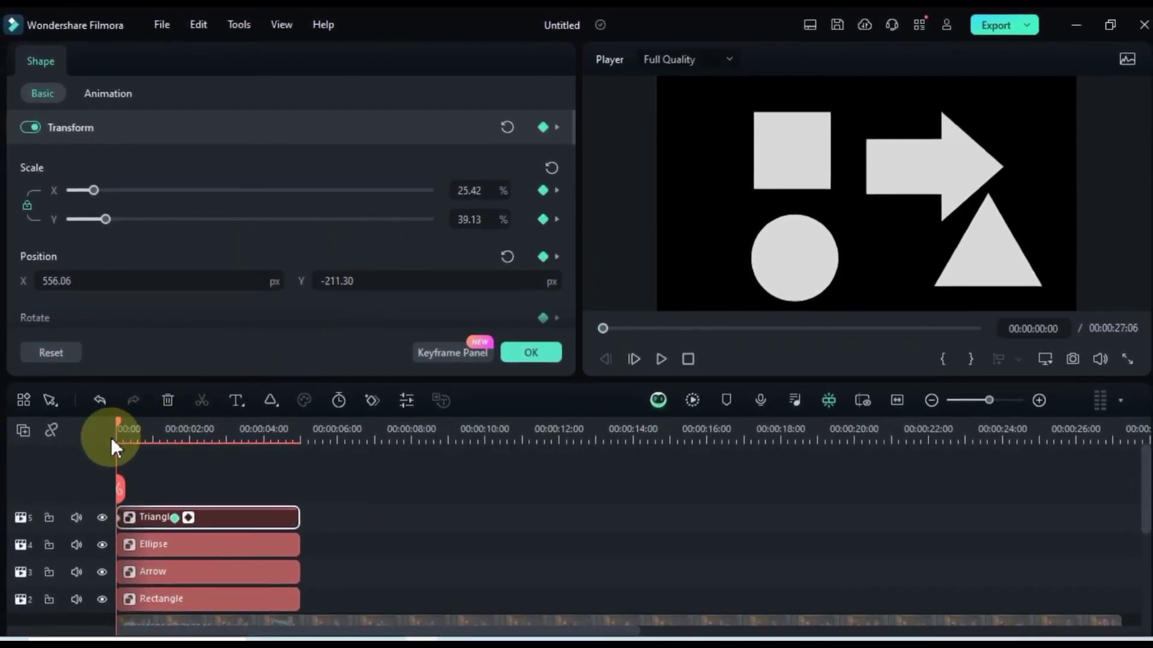
{"action": "key", "text": "space"}
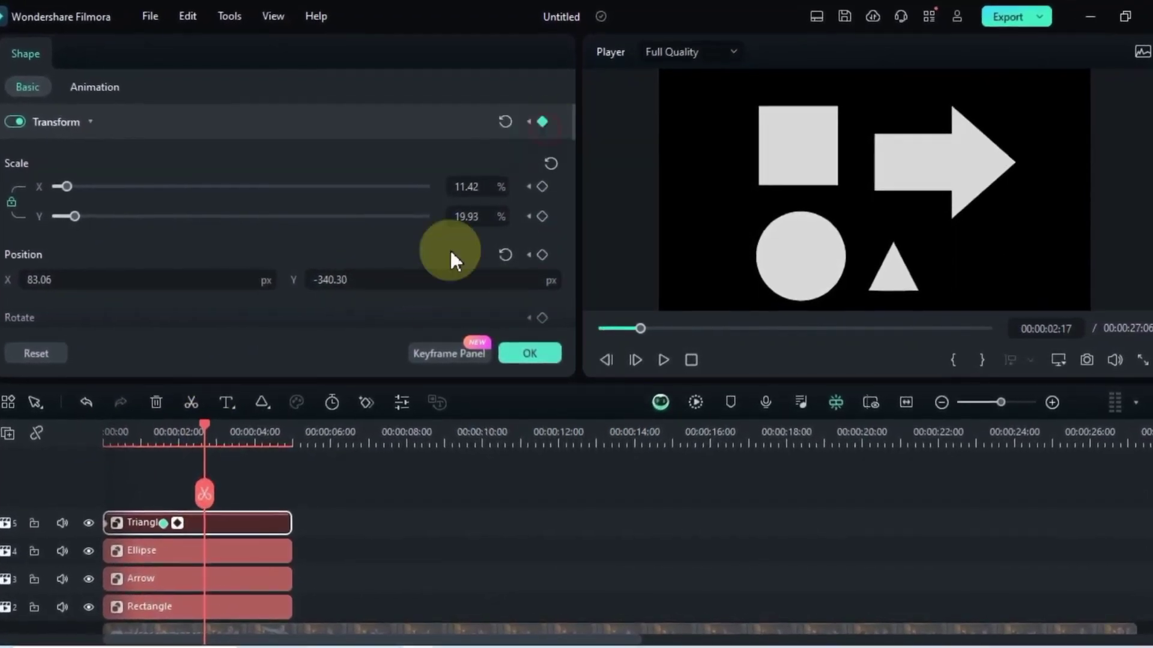
{"action": "scroll", "coordinate": [451, 259], "scroll_direction": "down", "scroll_amount": 5}
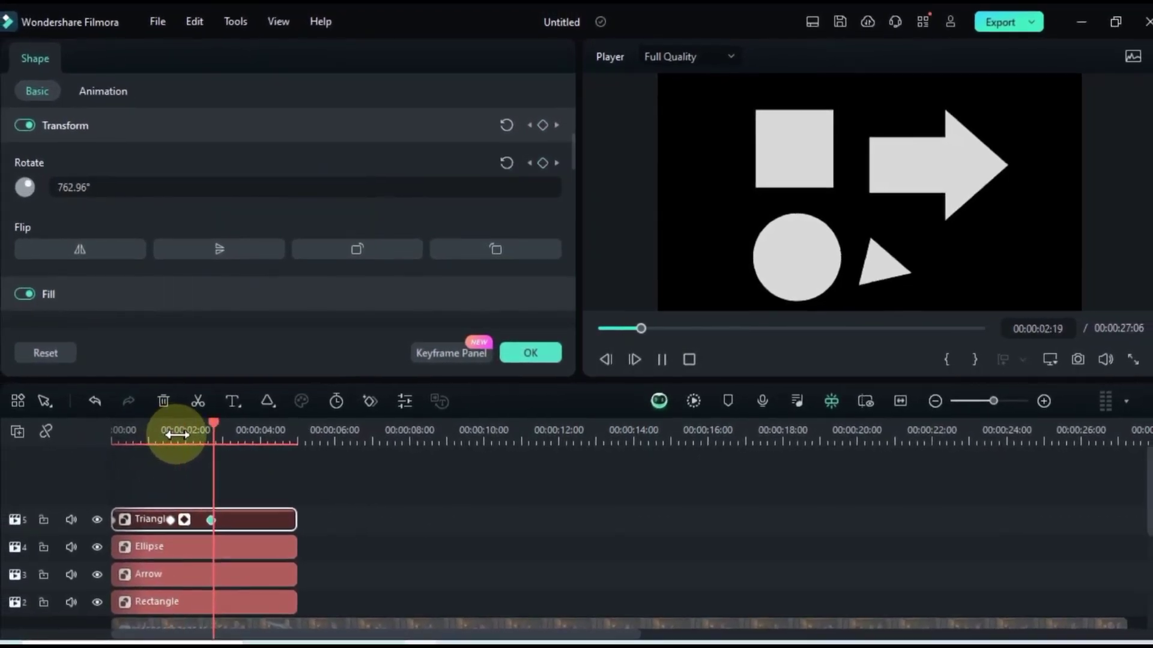
{"action": "left_click_drag", "start_coordinate": [186, 436], "coordinate": [162, 483]}
Fill the triangle yellow, the arrow red and the square yellow-green
{"action": "scroll", "coordinate": [272, 227], "scroll_direction": "down", "scroll_amount": 5}
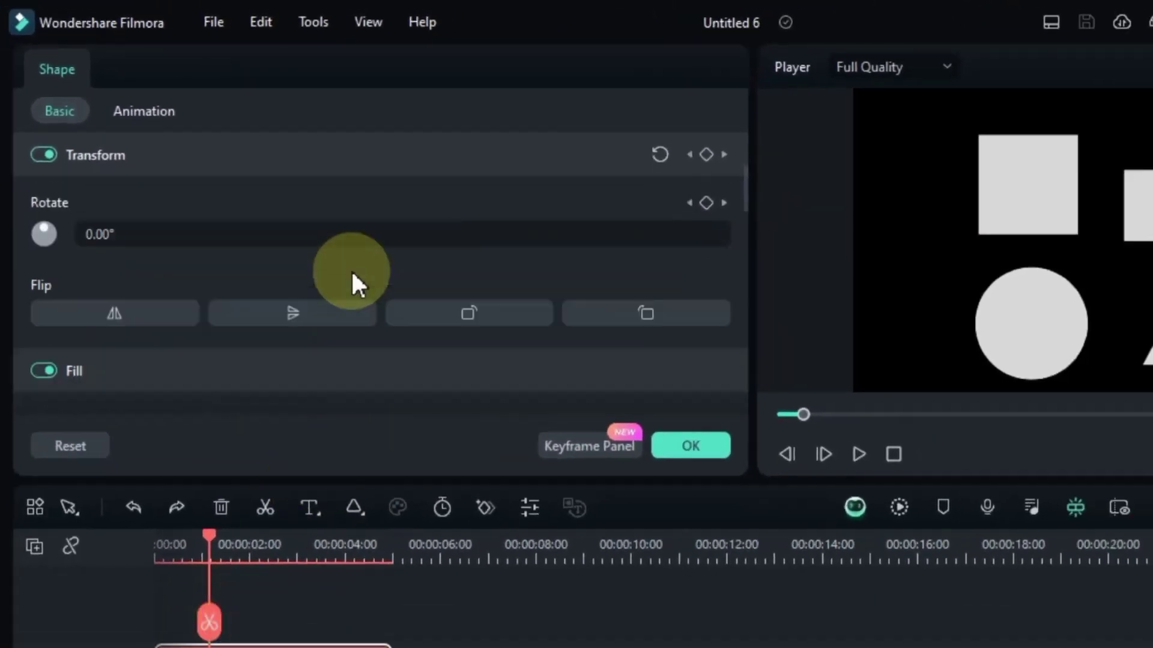
{"action": "scroll", "coordinate": [117, 361], "scroll_direction": "down", "scroll_amount": 2}
{"action": "left_click", "coordinate": [54, 334]}
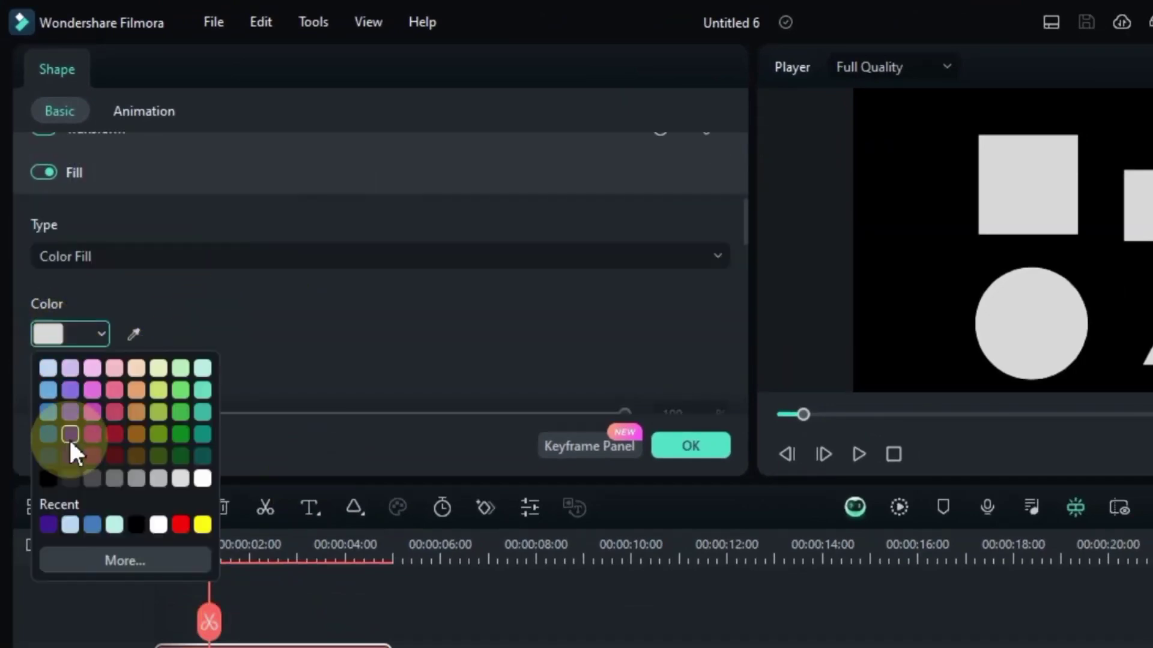
{"action": "left_click", "coordinate": [53, 526]}
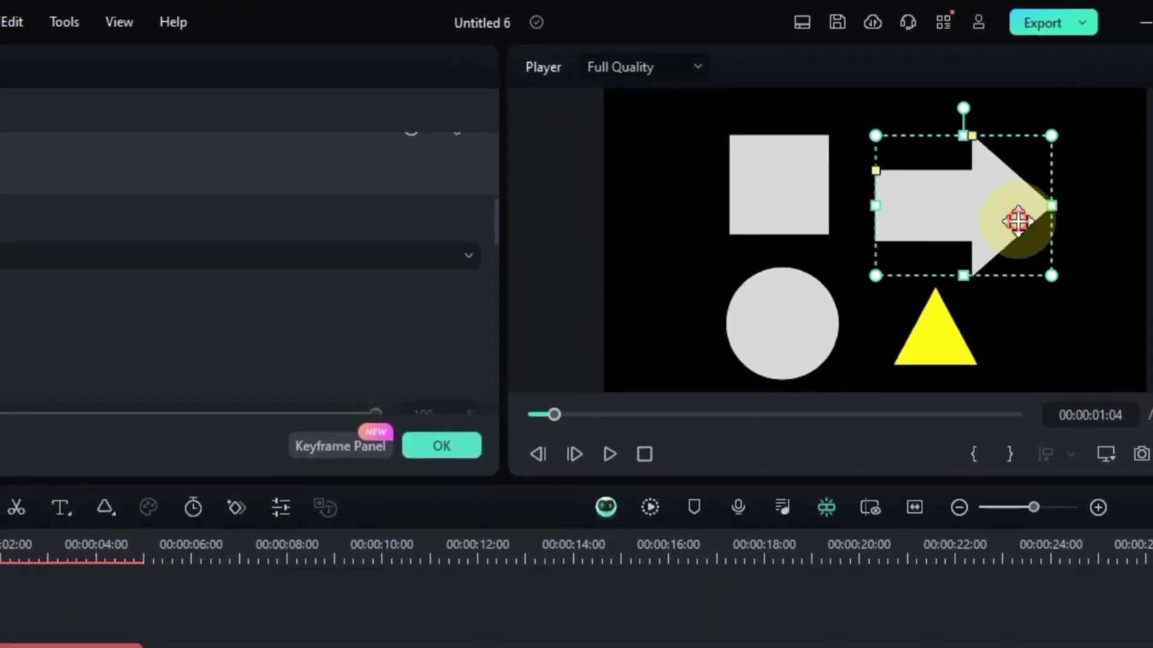
{"action": "left_click", "coordinate": [48, 336]}
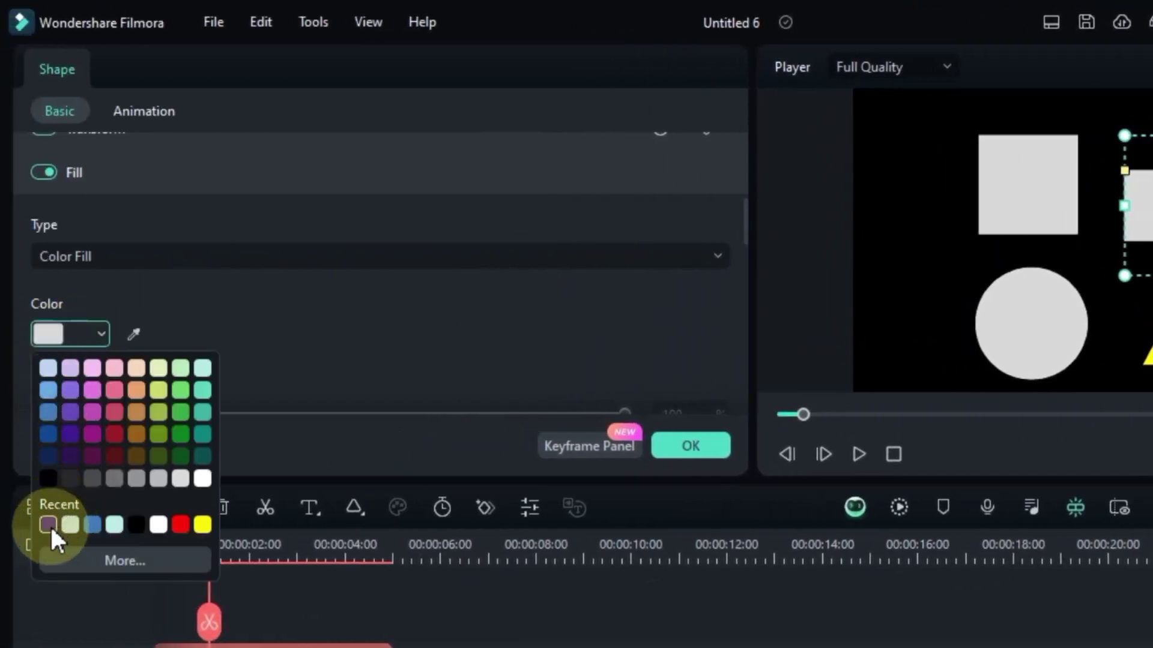
{"action": "left_click", "coordinate": [180, 525]}
{"action": "left_click", "coordinate": [990, 210]}
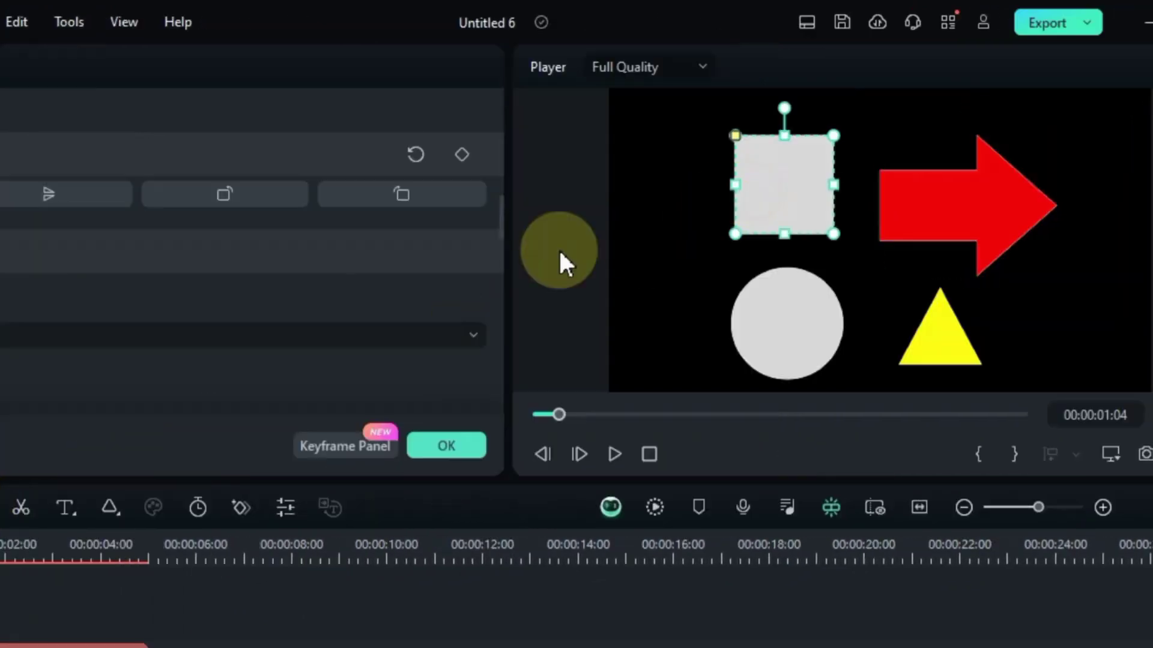
{"action": "scroll", "coordinate": [52, 391], "scroll_direction": "down", "scroll_amount": 3}
{"action": "left_click", "coordinate": [48, 270]}
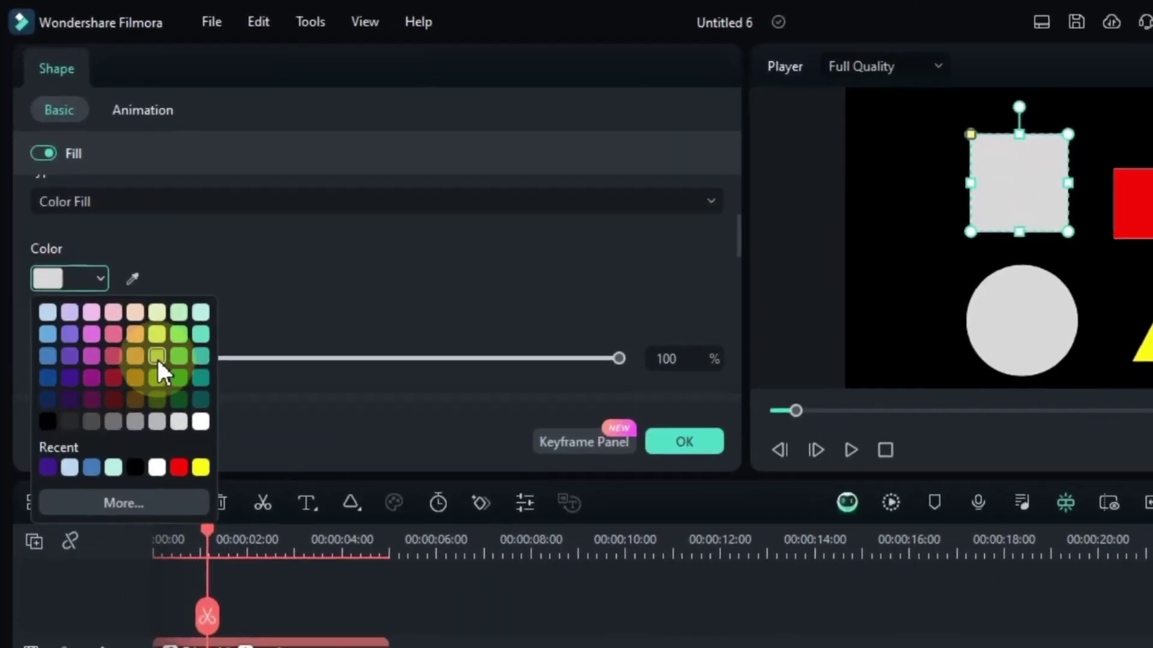
{"action": "left_click", "coordinate": [156, 356]}
Unhide track 1 so the background video shows under the shapes
{"action": "scroll", "coordinate": [361, 358], "scroll_direction": "down", "scroll_amount": 5}
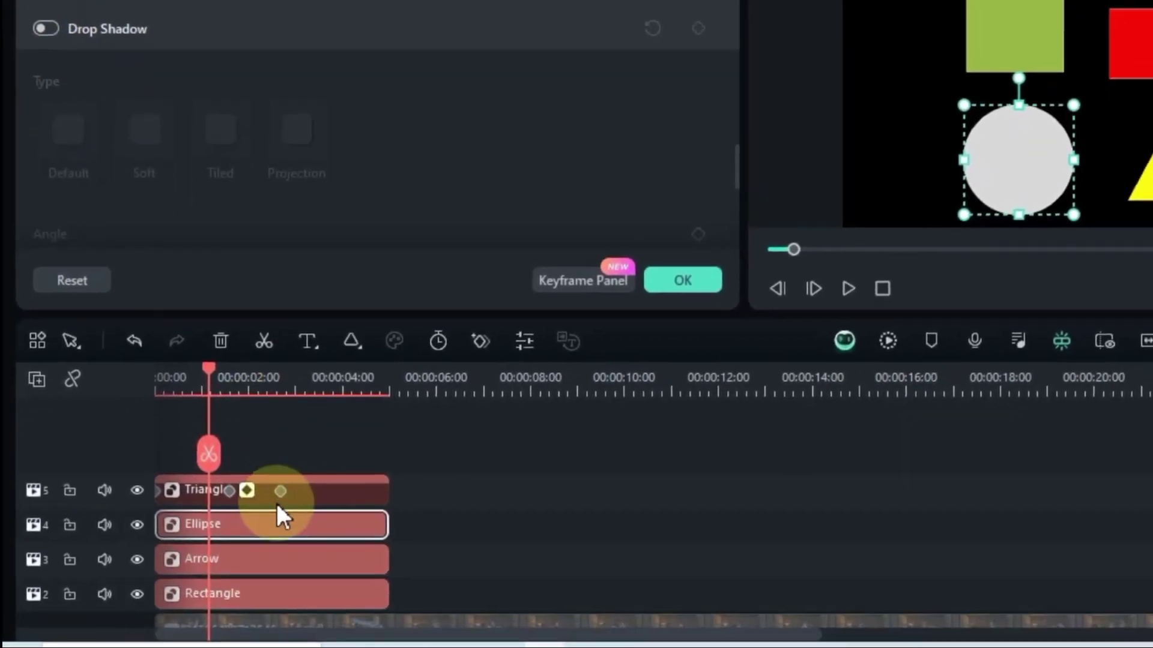
{"action": "scroll", "coordinate": [258, 507], "scroll_direction": "down", "scroll_amount": 3}
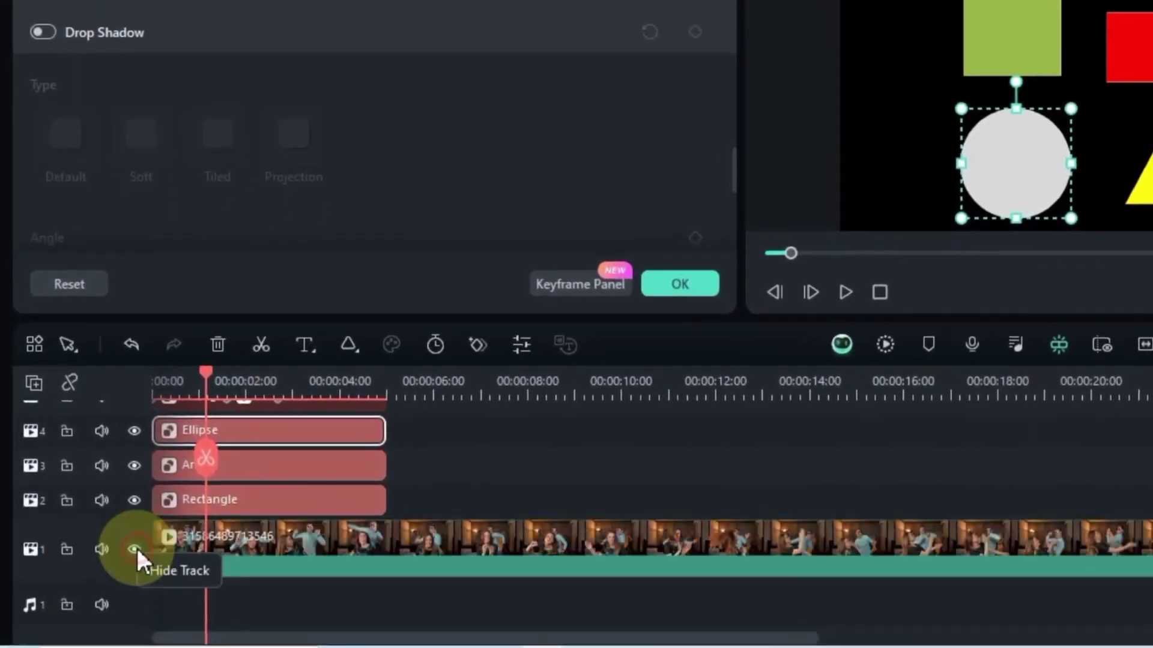
{"action": "left_click", "coordinate": [135, 549]}
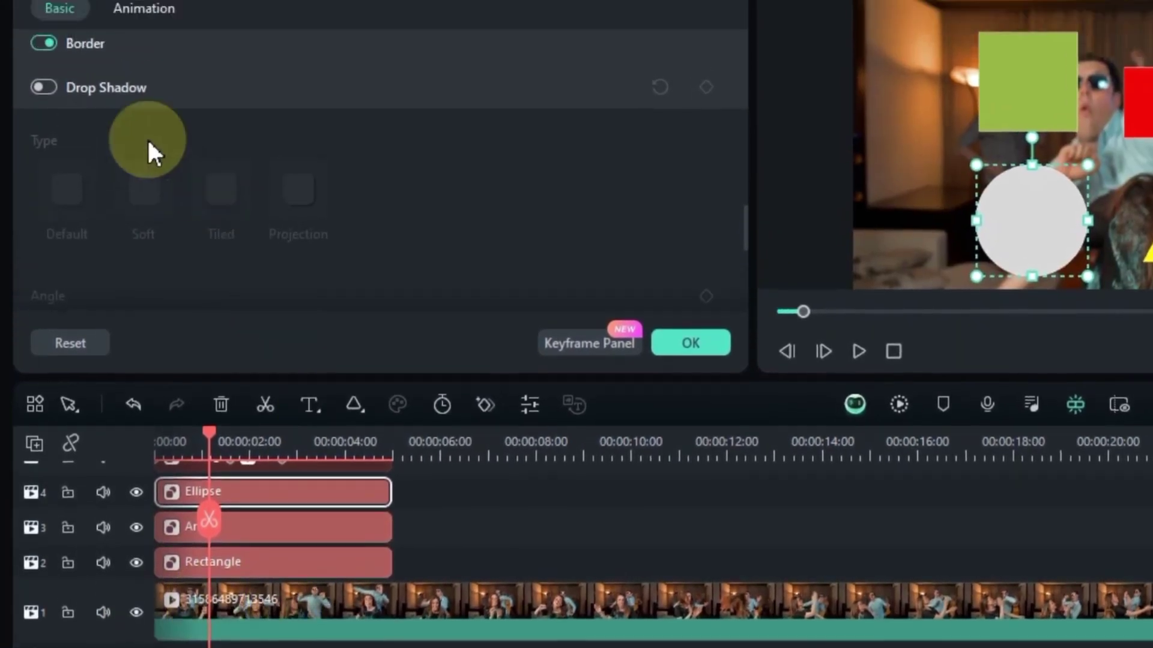
Give the circle a drop shadow and reposition it below the green square
{"action": "left_click", "coordinate": [54, 33]}
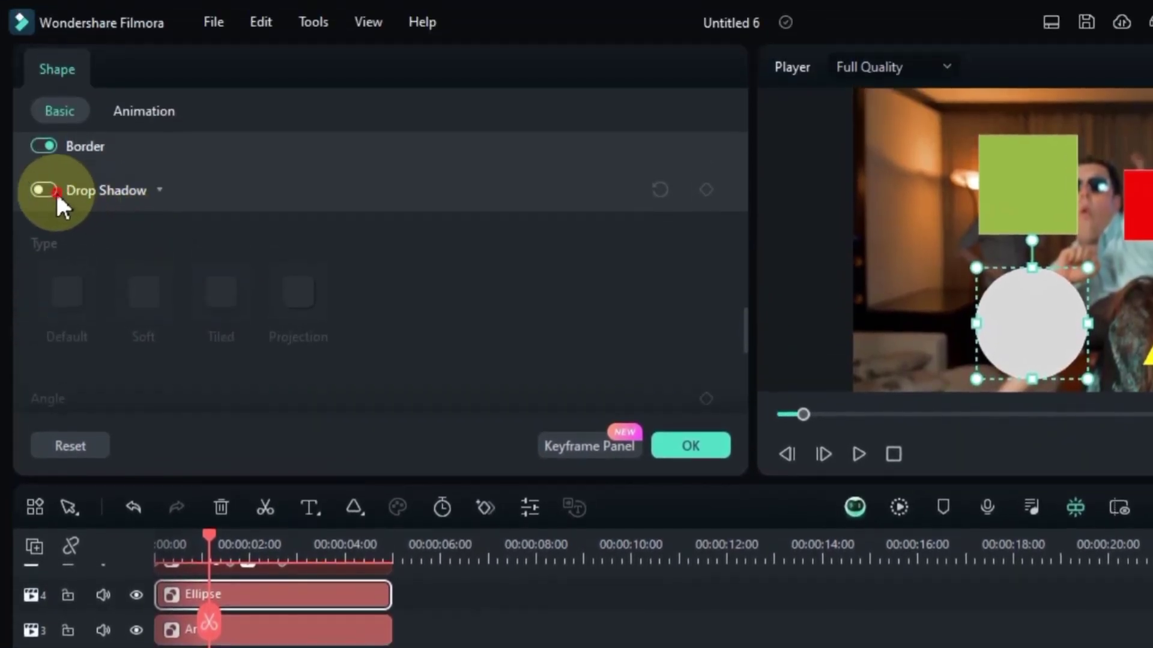
{"action": "left_click", "coordinate": [55, 190]}
{"action": "mouse_move", "coordinate": [984, 327]}
{"action": "left_mouse_down"}
{"action": "mouse_move", "coordinate": [877, 296]}
{"action": "mouse_move", "coordinate": [991, 307]}
{"action": "left_mouse_up"}
{"action": "mouse_move", "coordinate": [648, 309]}
{"action": "left_mouse_down"}
{"action": "mouse_move", "coordinate": [727, 303]}
{"action": "mouse_move", "coordinate": [667, 319]}
{"action": "left_mouse_up"}
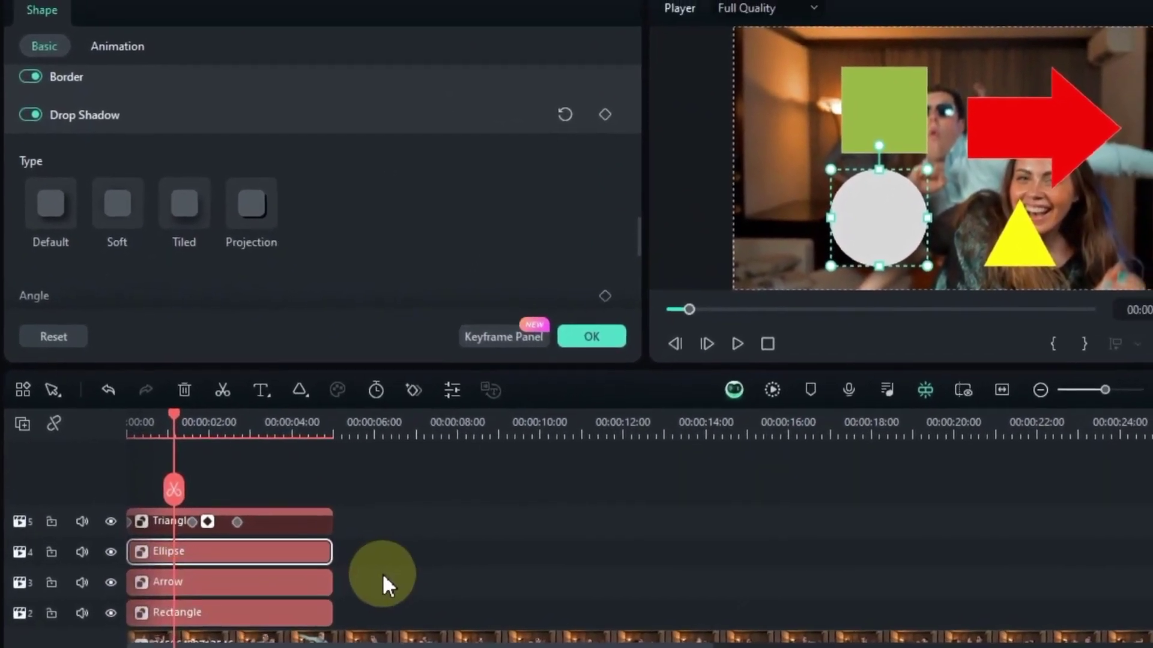
Turn on quick preview mode and scrub the shapes-over-video composition to about eight seconds
{"action": "left_click", "coordinate": [392, 565]}
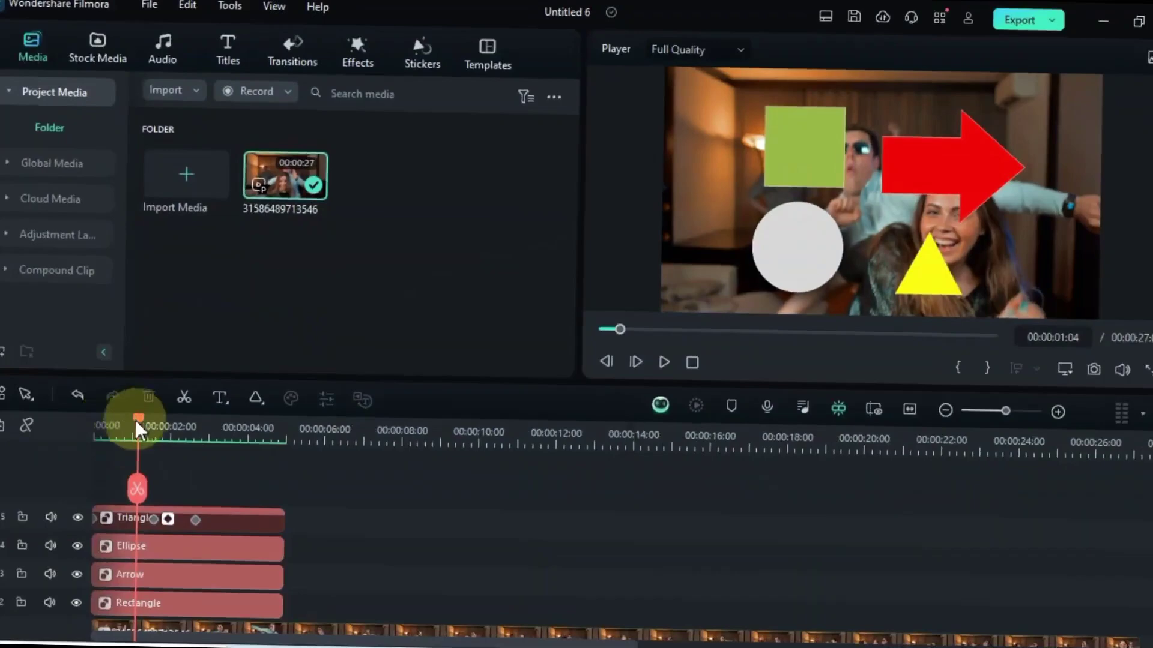
{"action": "left_click_drag", "start_coordinate": [135, 420], "coordinate": [391, 429]}
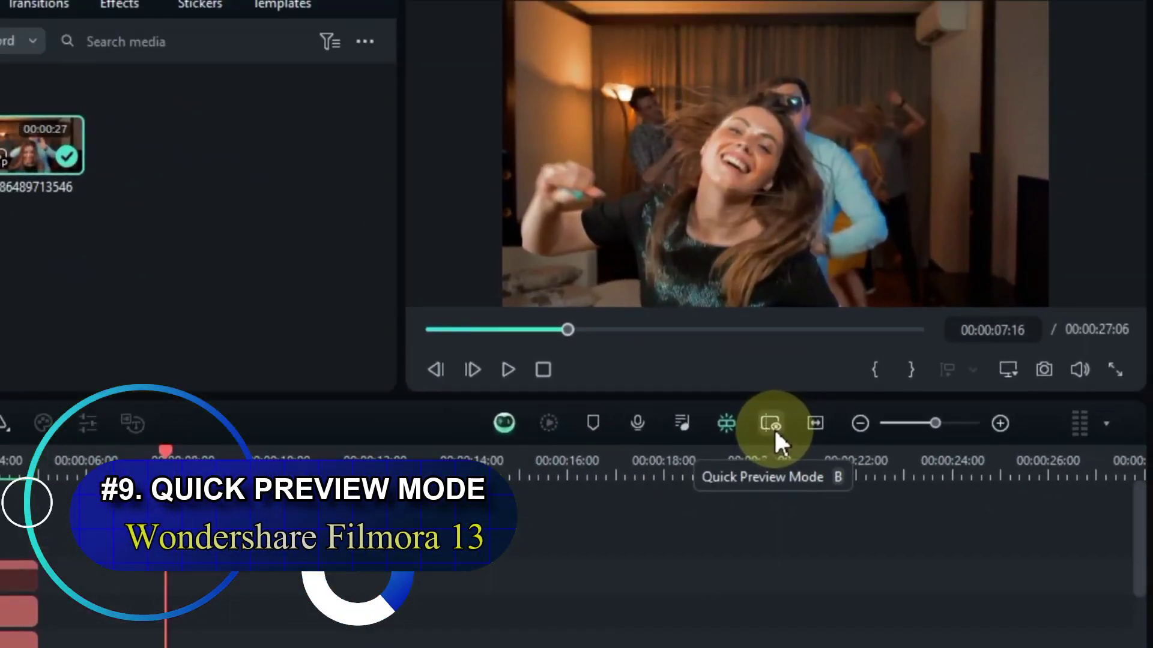
{"action": "left_click", "coordinate": [771, 424]}
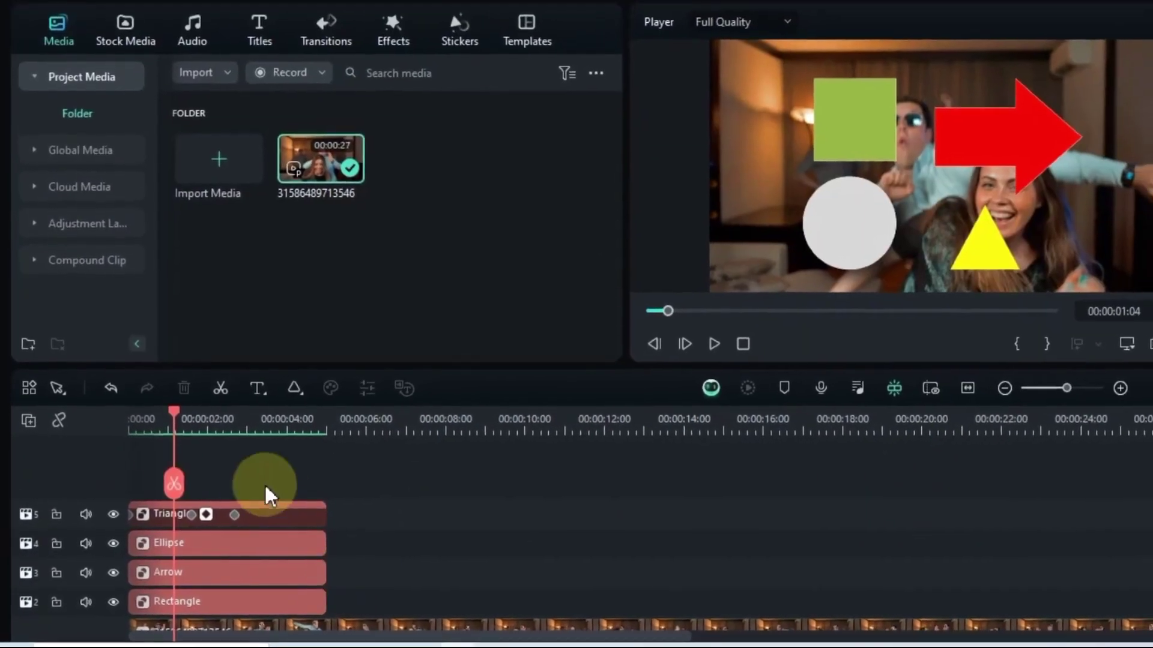
{"action": "left_click_drag", "start_coordinate": [162, 429], "coordinate": [459, 432]}
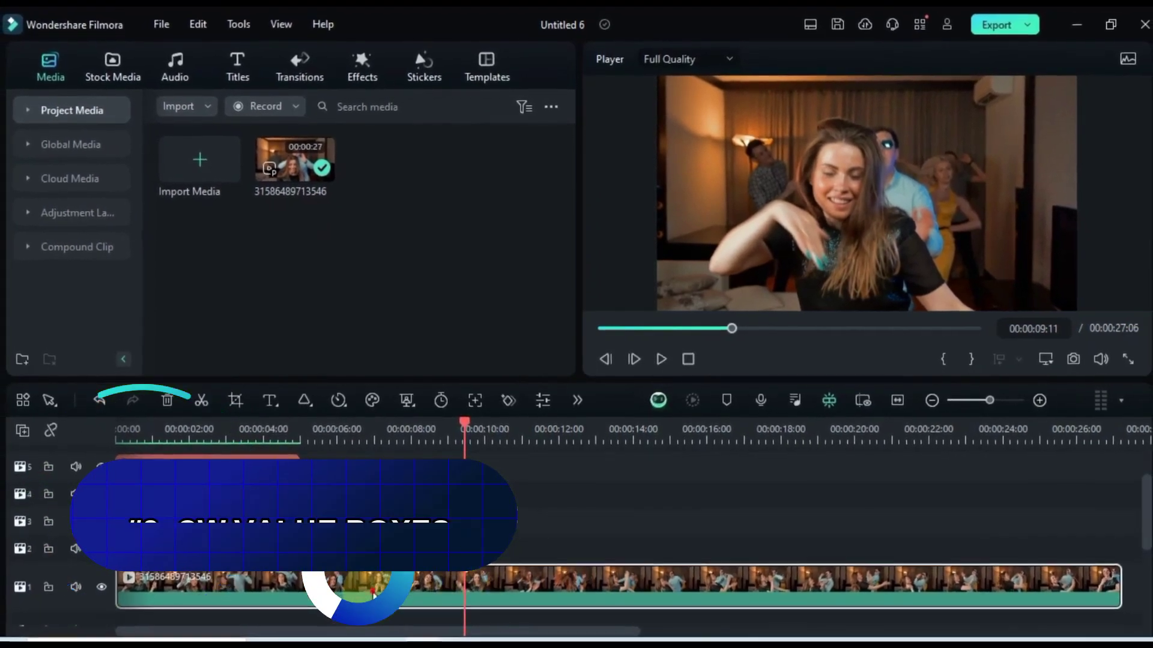
In the dance clip's Color Wheels, tint shadows blue, midtones green and brighter, highlights magenta
{"action": "double_click", "coordinate": [447, 580]}
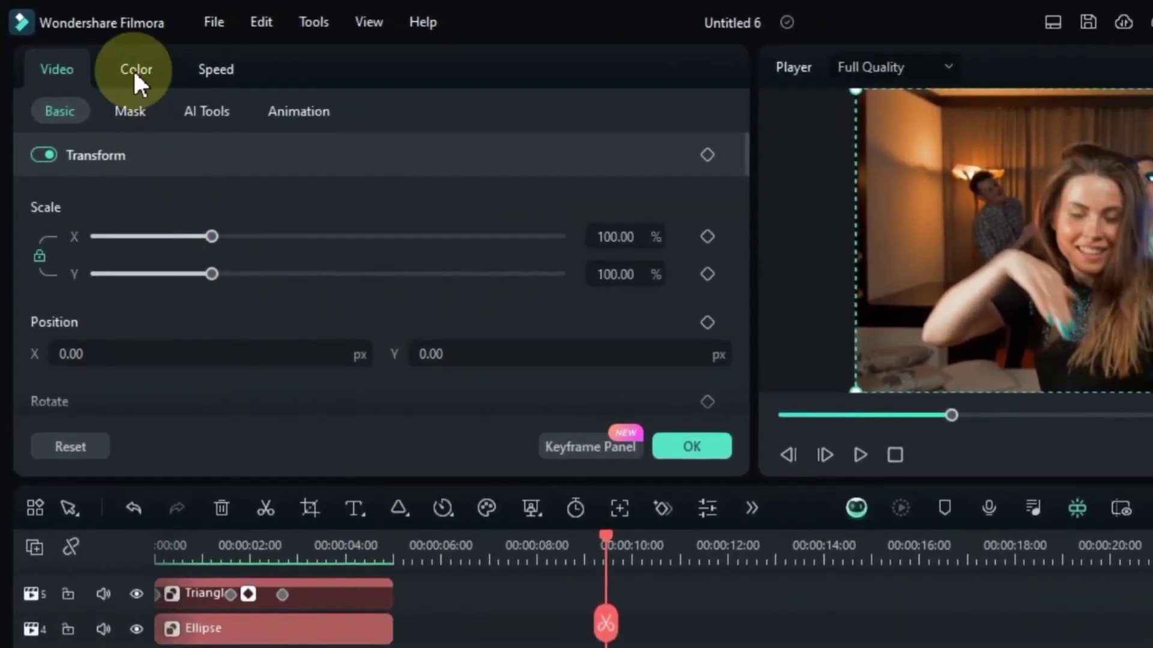
{"action": "left_click", "coordinate": [136, 71]}
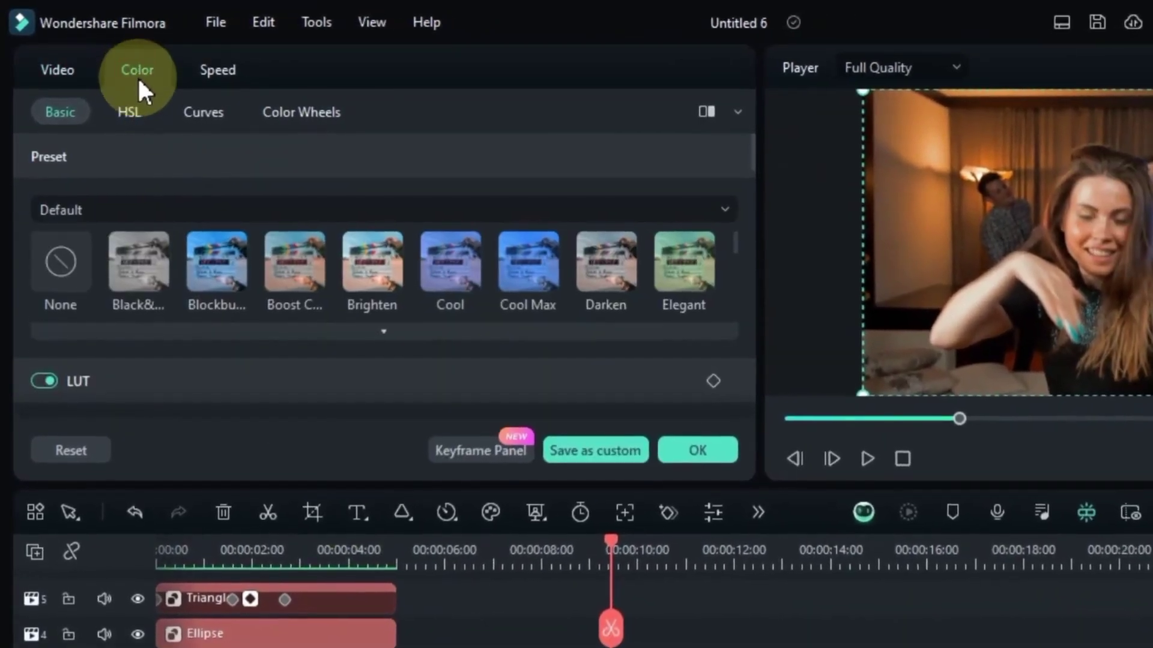
{"action": "left_click", "coordinate": [326, 114]}
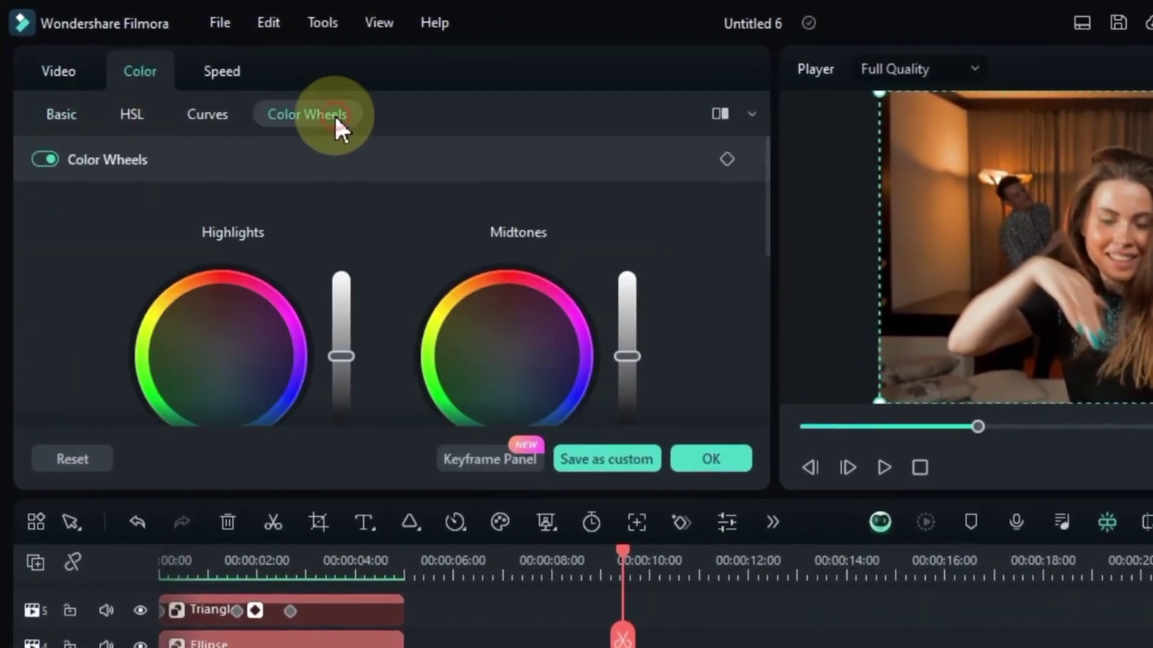
{"action": "scroll", "coordinate": [395, 298], "scroll_direction": "down", "scroll_amount": 3}
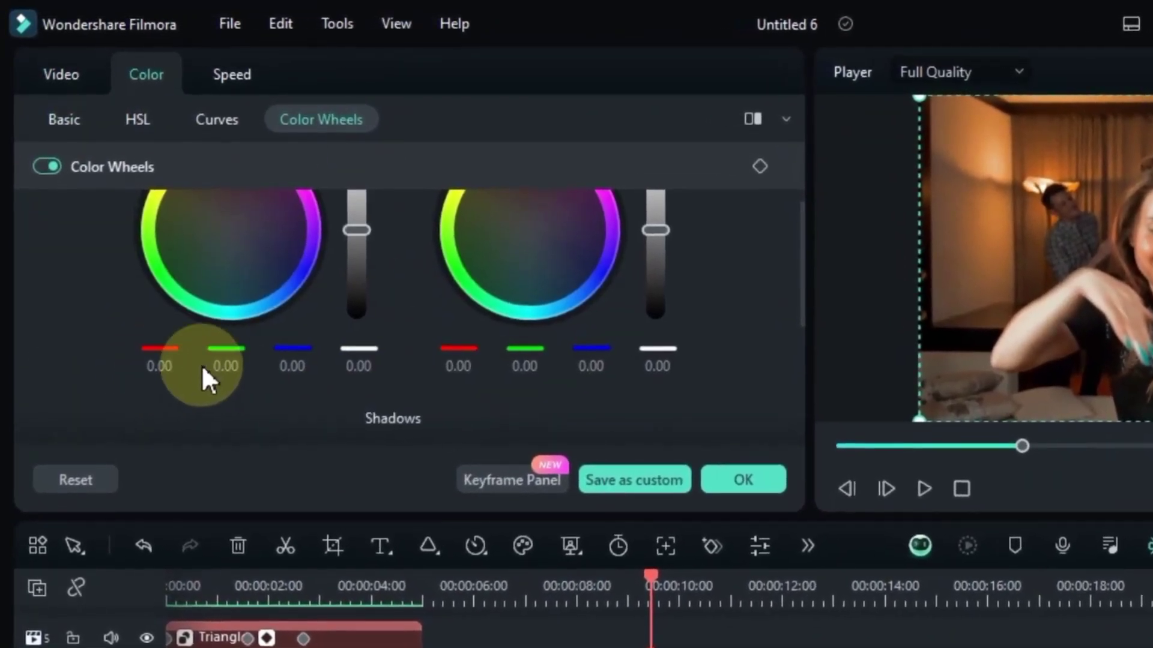
{"action": "scroll", "coordinate": [532, 354], "scroll_direction": "down", "scroll_amount": 5}
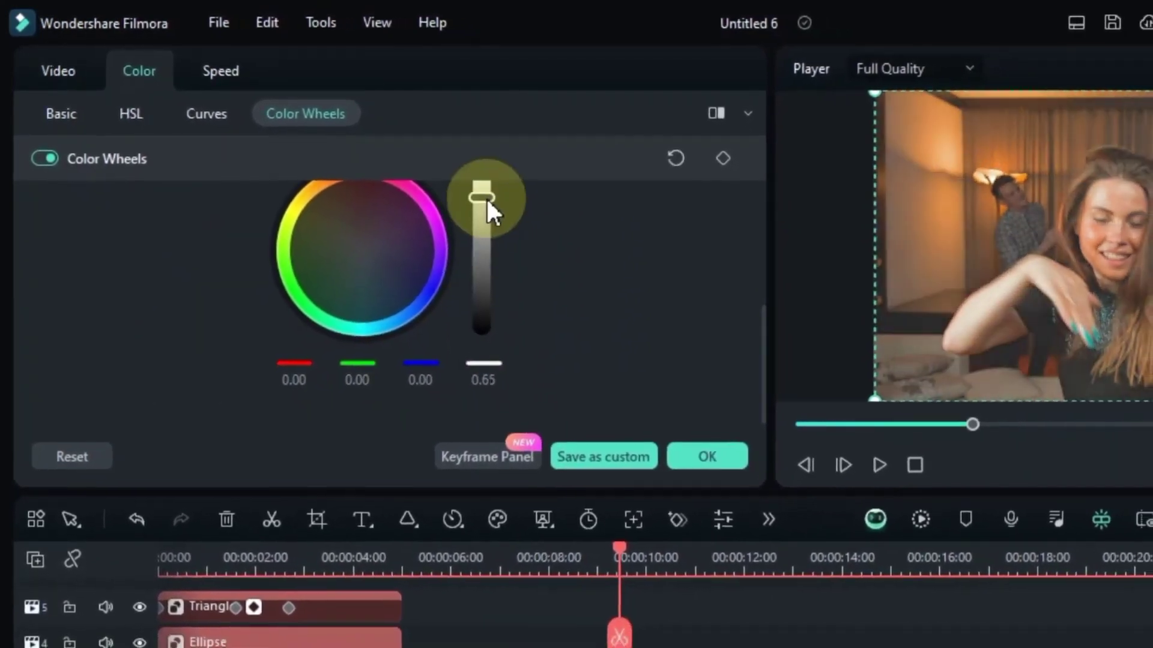
{"action": "left_click_drag", "start_coordinate": [418, 321], "coordinate": [386, 291]}
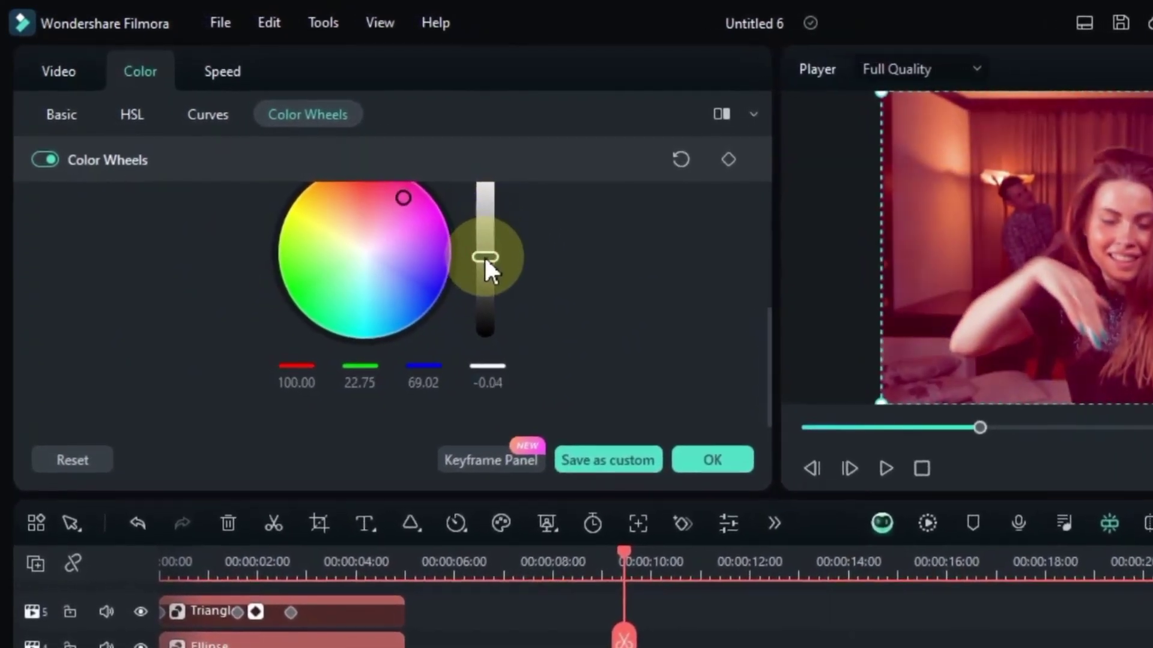
{"action": "scroll", "coordinate": [473, 397], "scroll_direction": "up", "scroll_amount": 4}
{"action": "left_click_drag", "start_coordinate": [513, 222], "coordinate": [452, 241]}
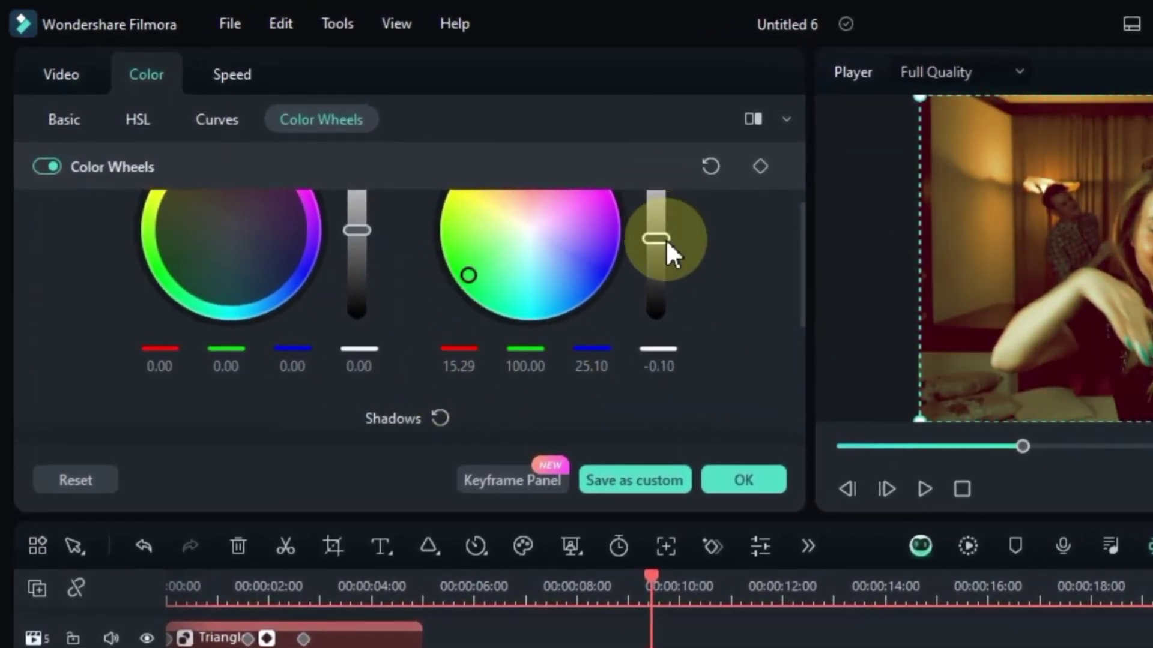
{"action": "left_click_drag", "start_coordinate": [666, 240], "coordinate": [667, 223]}
{"action": "left_click_drag", "start_coordinate": [231, 231], "coordinate": [296, 230]}
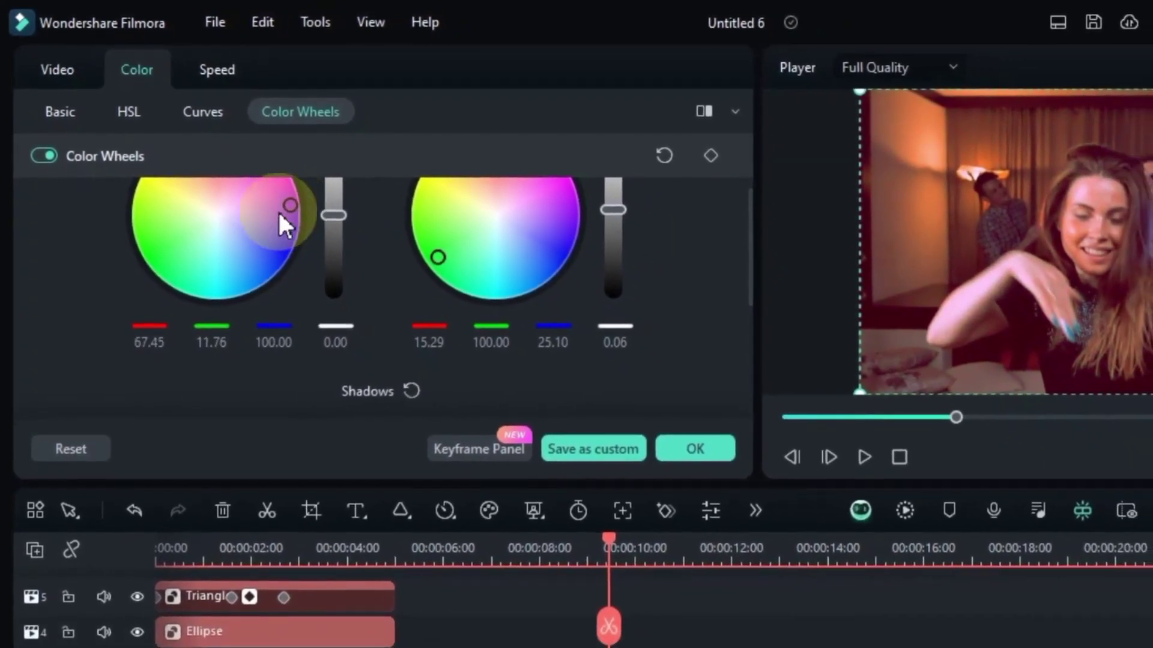
{"action": "scroll", "coordinate": [477, 359], "scroll_direction": "up", "scroll_amount": 3}
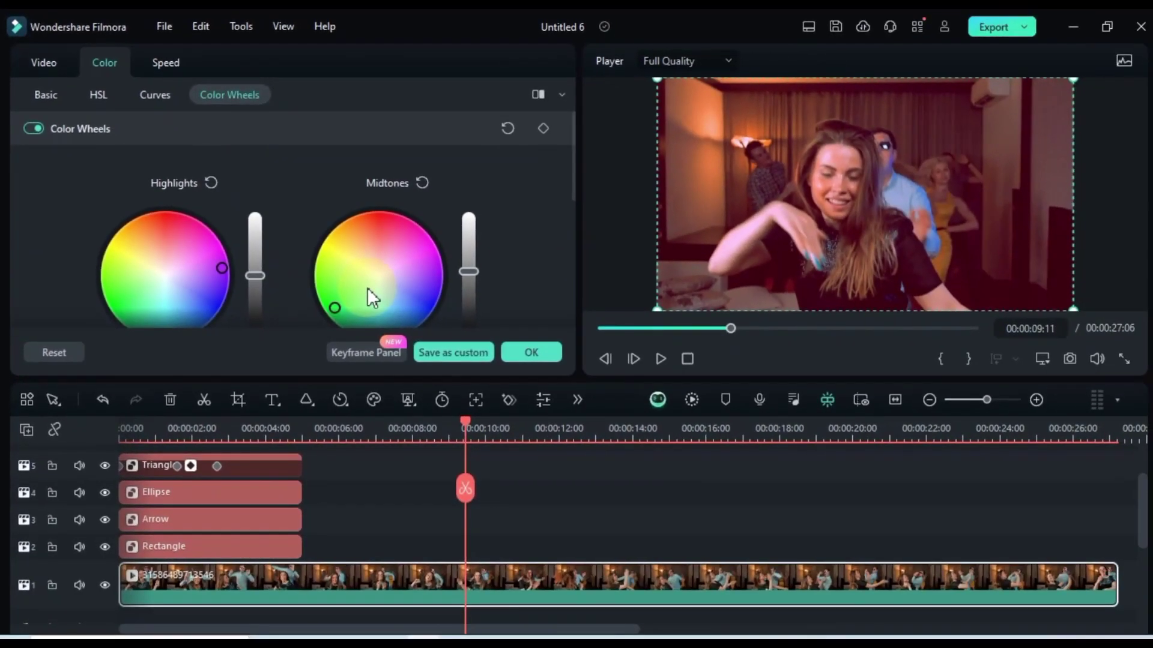
Disable the Arrow clip so the arrow disappears
{"action": "left_click", "coordinate": [195, 452]}
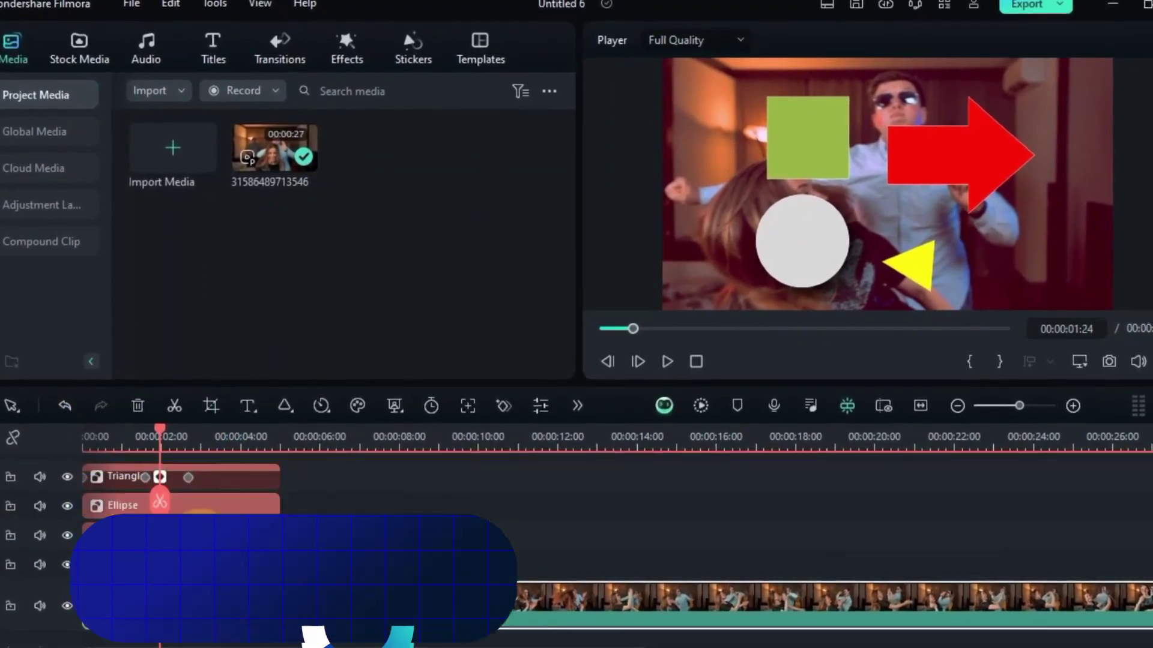
{"action": "left_click", "coordinate": [207, 536]}
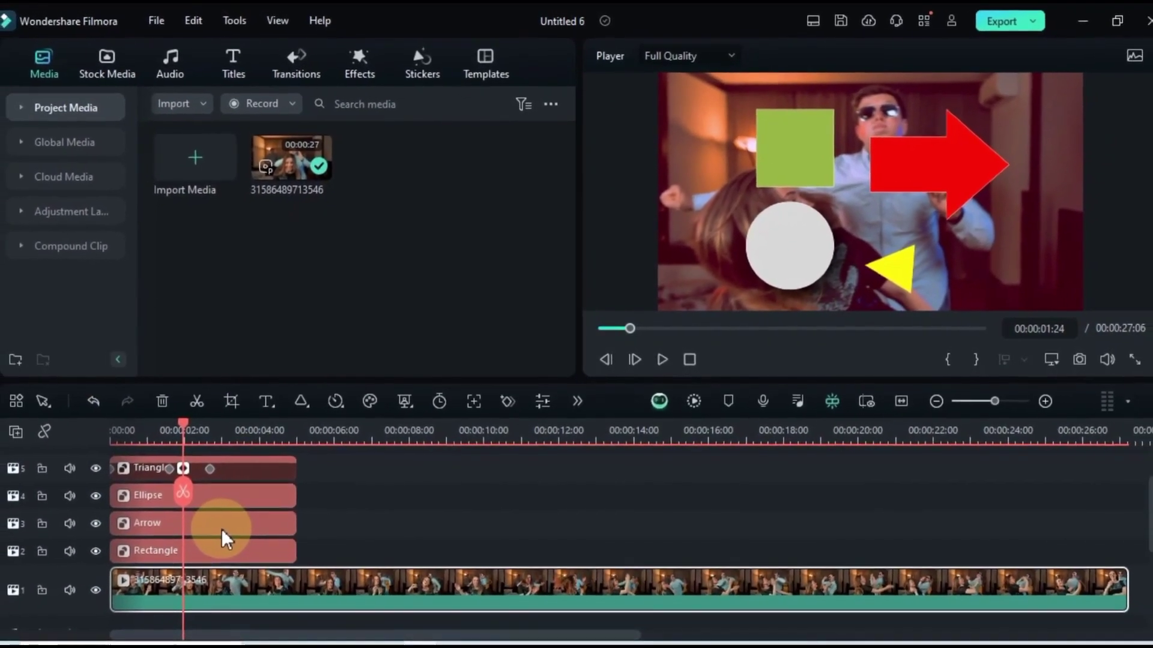
{"action": "left_click", "coordinate": [209, 535]}
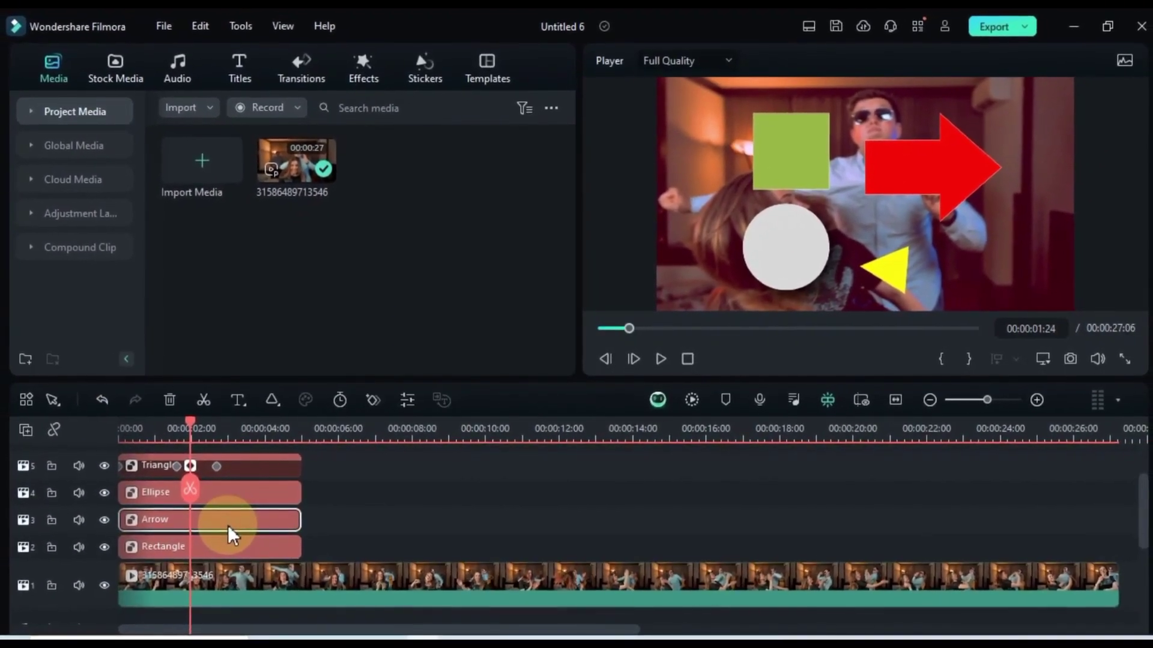
{"action": "right_click", "coordinate": [228, 525]}
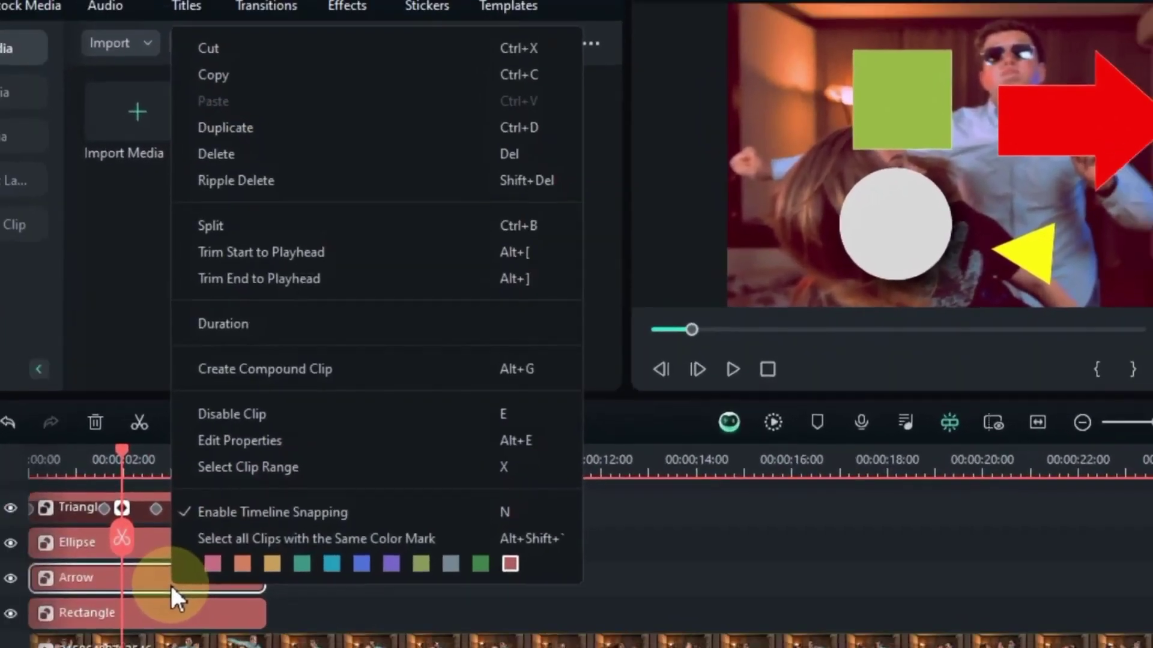
{"action": "left_click", "coordinate": [258, 414]}
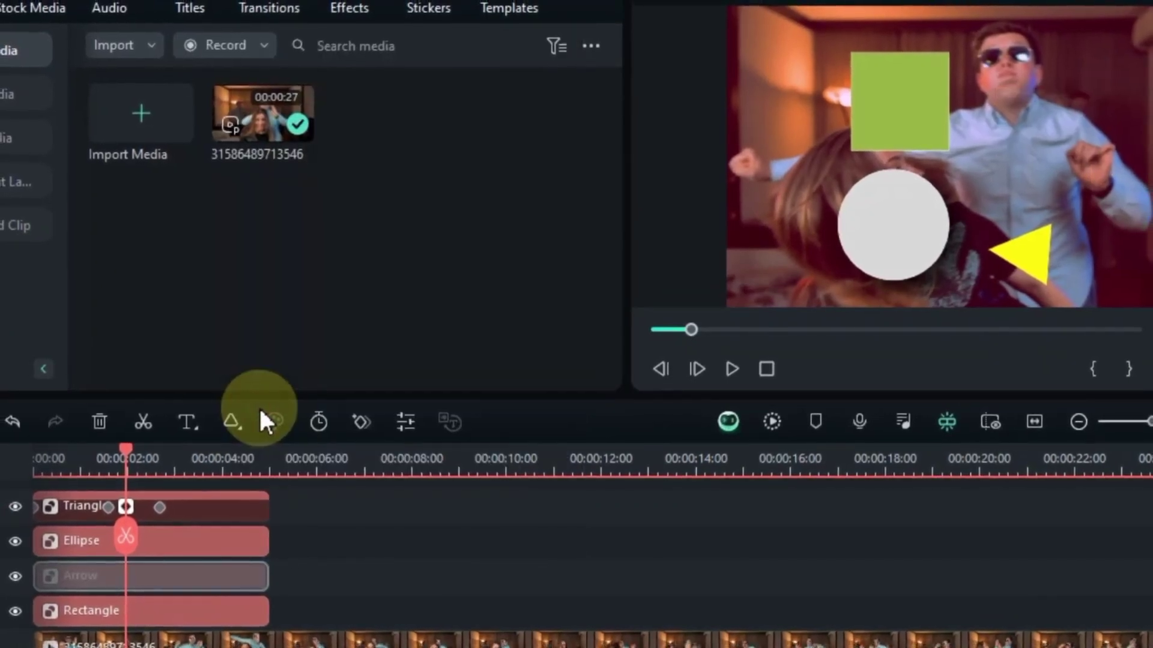
Move the Ellipse clip after the Arrow clip and re-enable the Arrow clip
{"action": "left_click", "coordinate": [247, 541]}
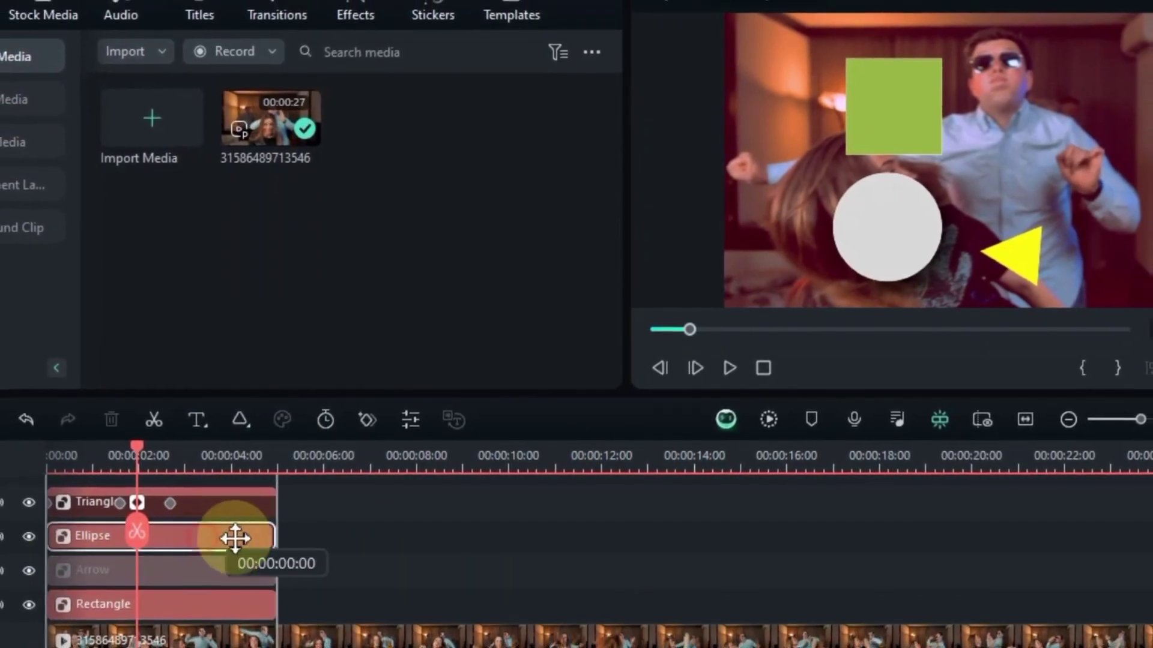
{"action": "left_click_drag", "start_coordinate": [256, 538], "coordinate": [445, 570]}
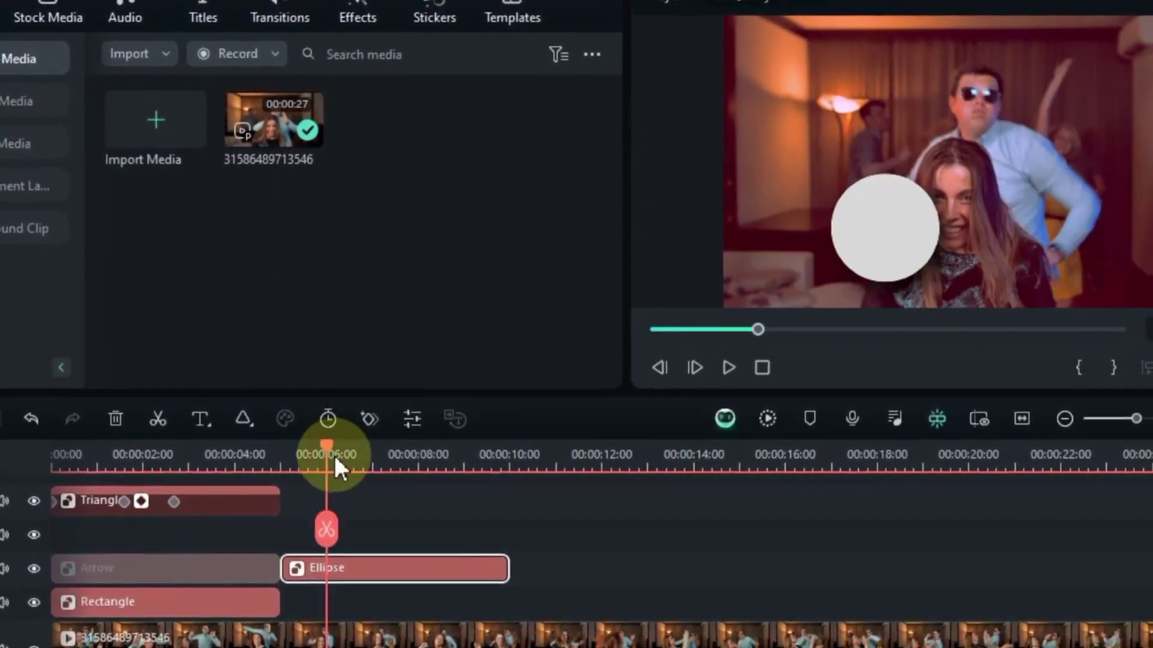
{"action": "left_click_drag", "start_coordinate": [399, 456], "coordinate": [185, 455]}
{"action": "right_click", "coordinate": [218, 571]}
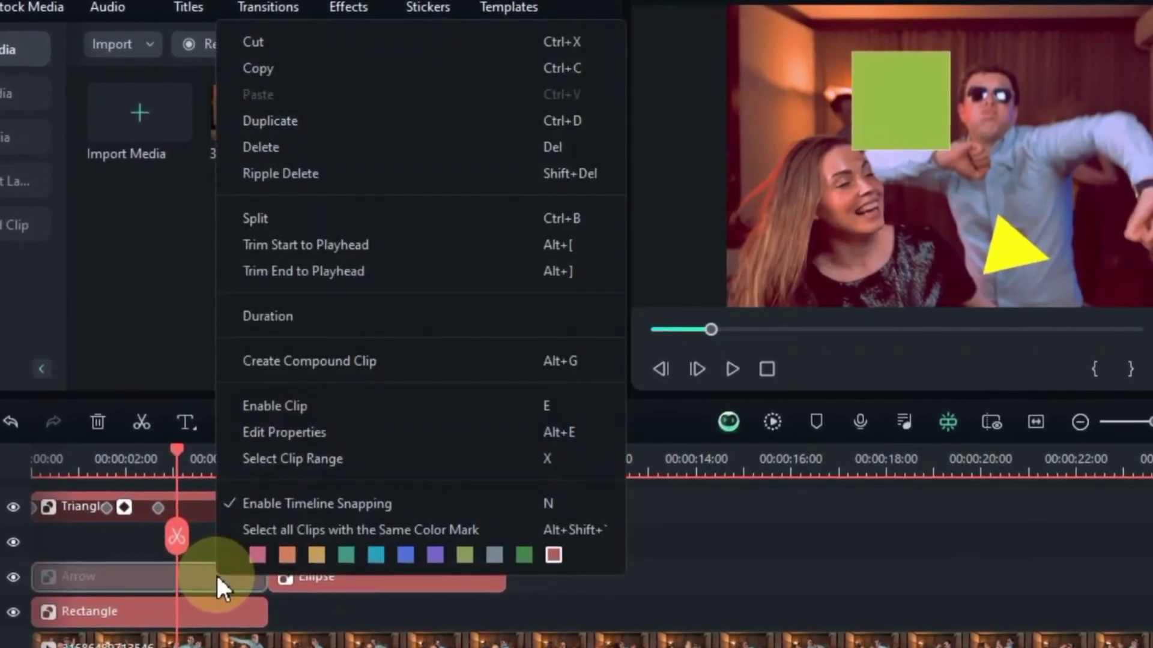
{"action": "left_click", "coordinate": [285, 404]}
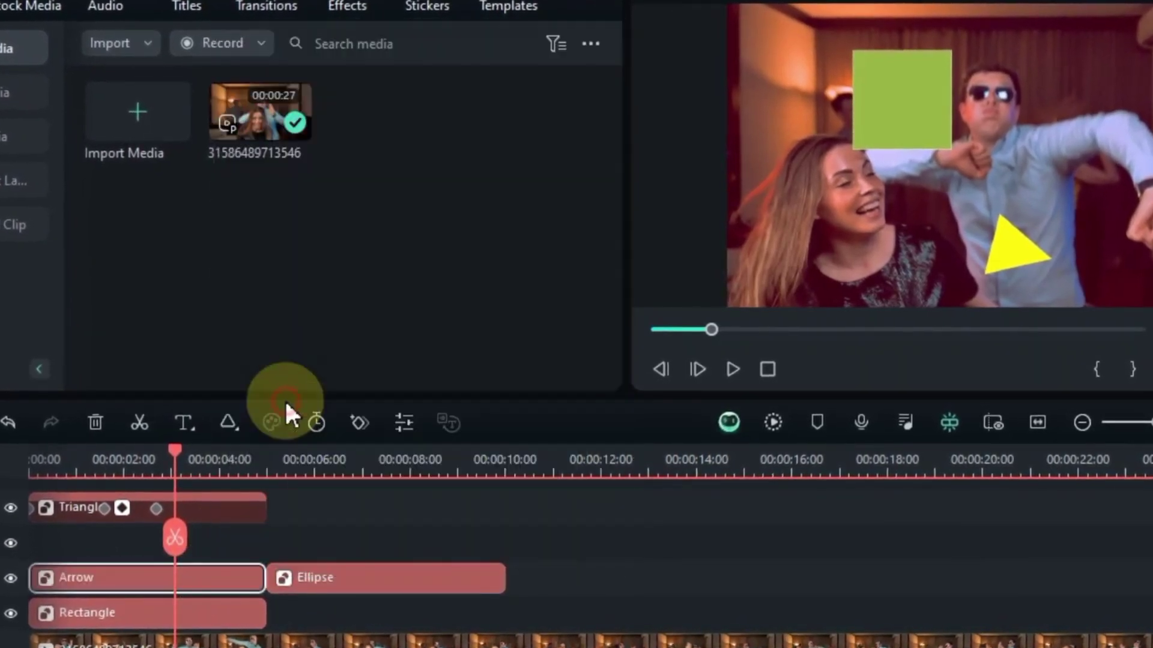
Disable the Ellipse clip, then enable it again
{"action": "left_click", "coordinate": [313, 457]}
{"action": "right_click", "coordinate": [346, 576]}
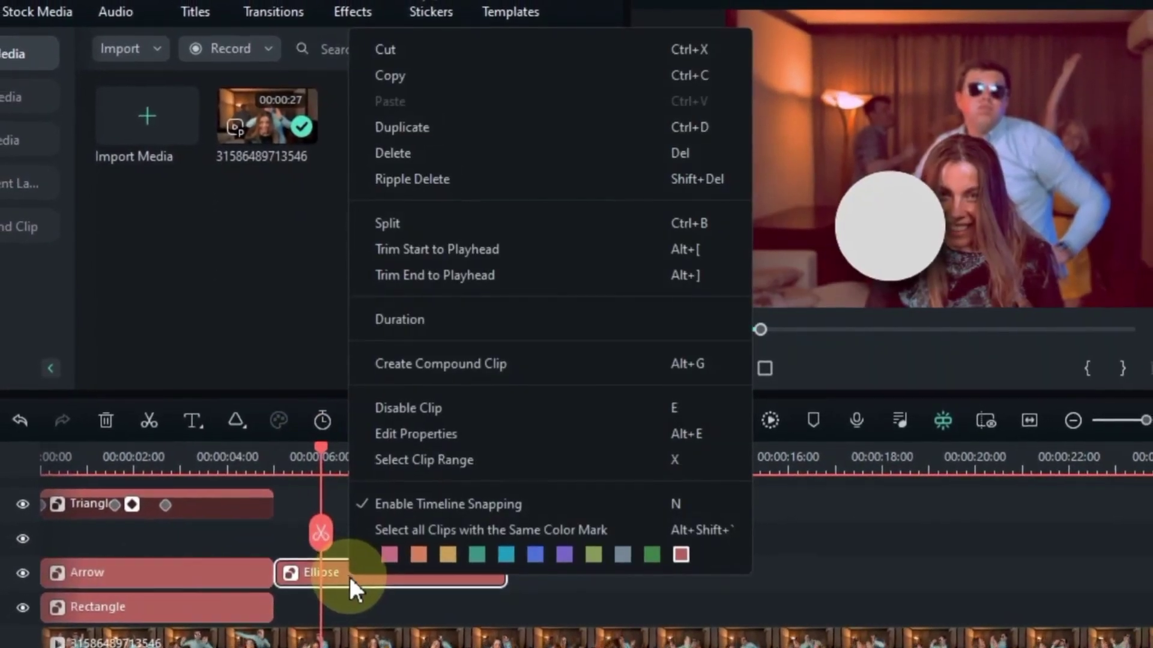
{"action": "left_click", "coordinate": [408, 409]}
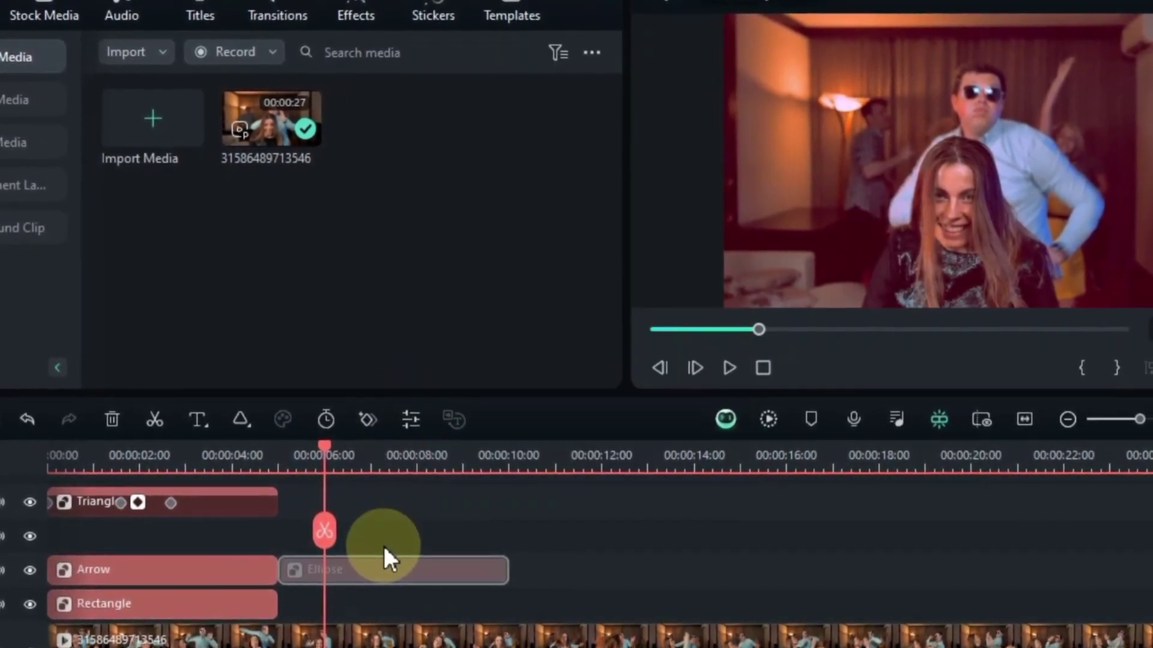
{"action": "right_click", "coordinate": [376, 571]}
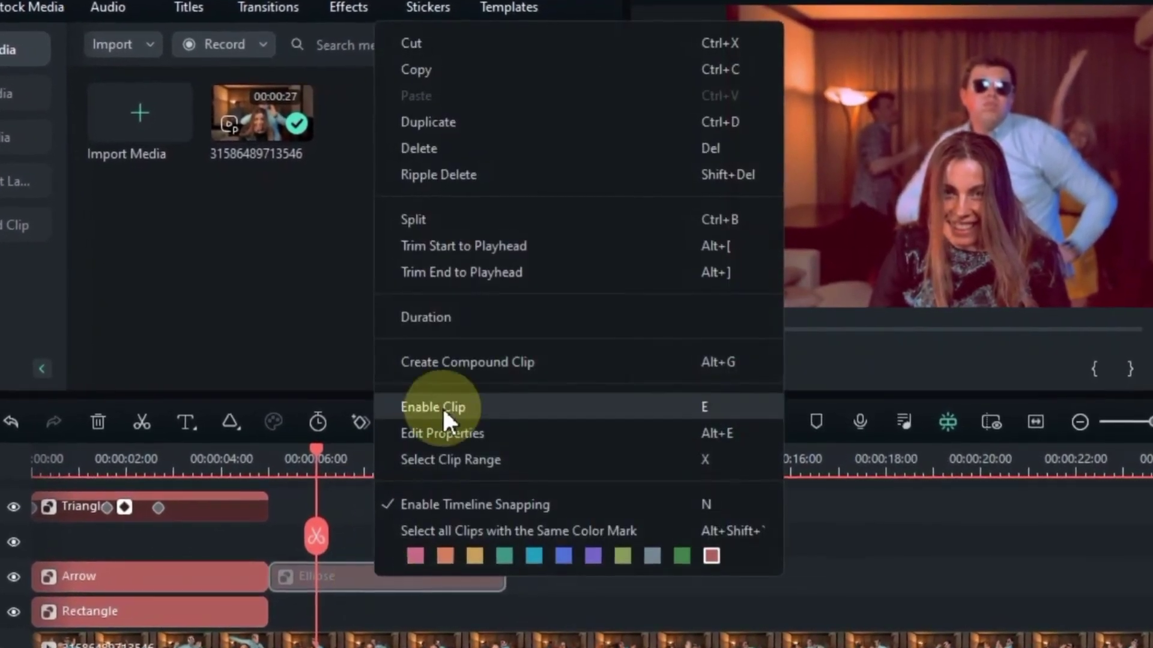
{"action": "left_click", "coordinate": [441, 406]}
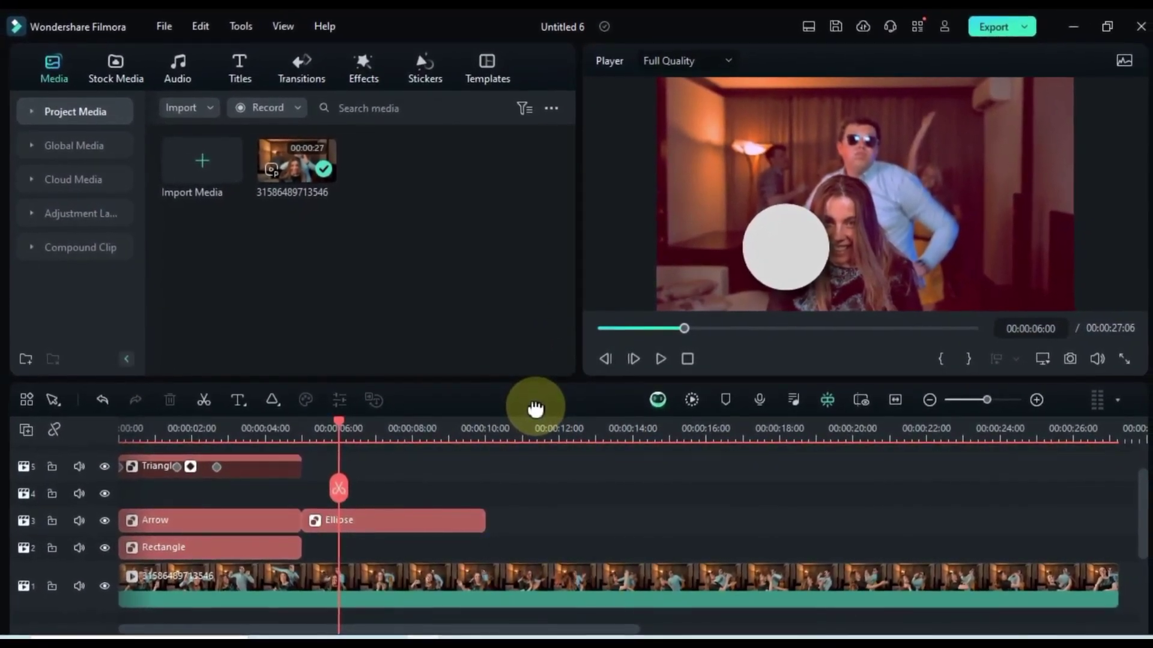
{"action": "left_click_drag", "start_coordinate": [527, 405], "coordinate": [327, 238]}
{"action": "left_click", "coordinate": [798, 226]}
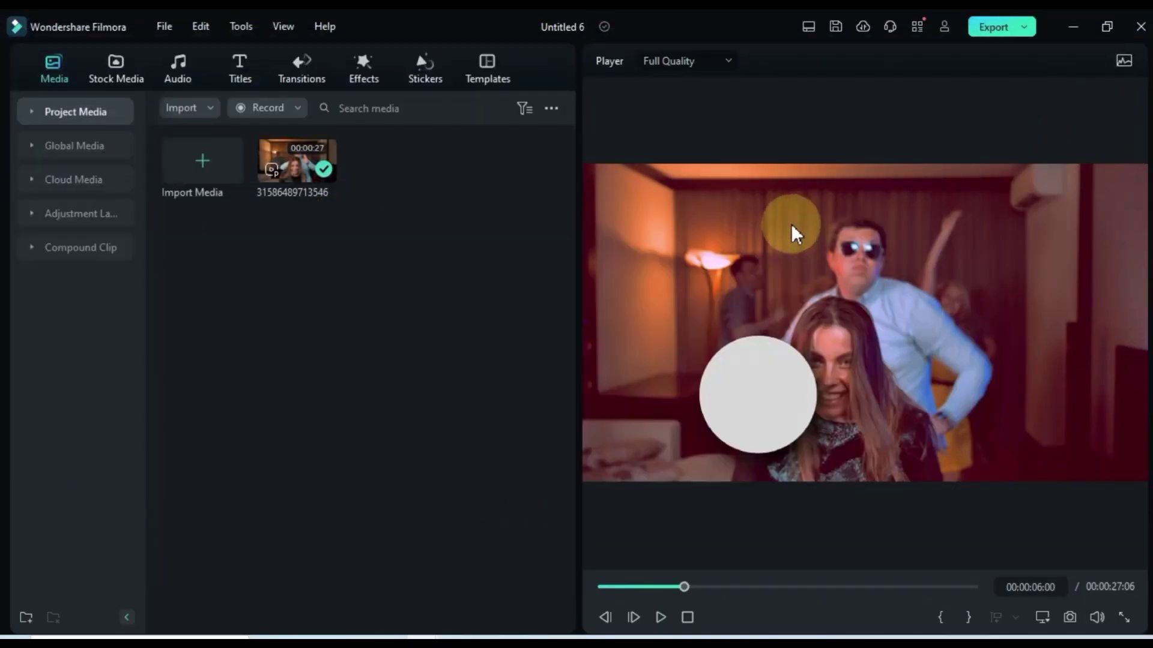
{"action": "left_click_drag", "start_coordinate": [522, 59], "coordinate": [772, 450]}
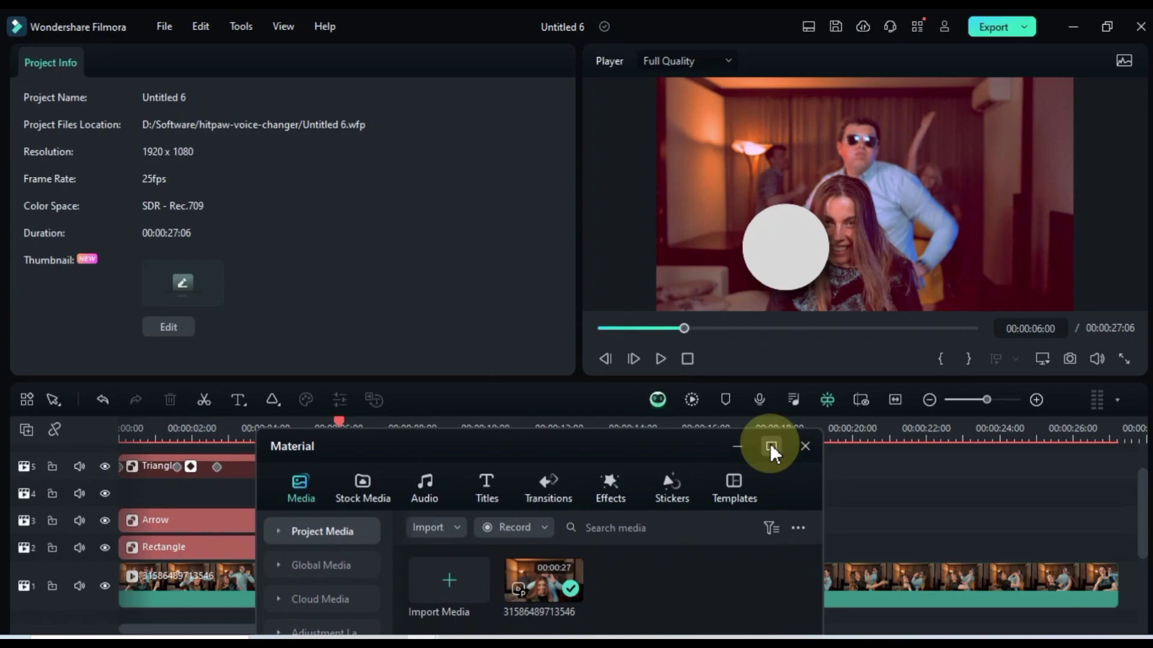
{"action": "left_click", "coordinate": [168, 330]}
{"action": "left_click", "coordinate": [935, 88]}
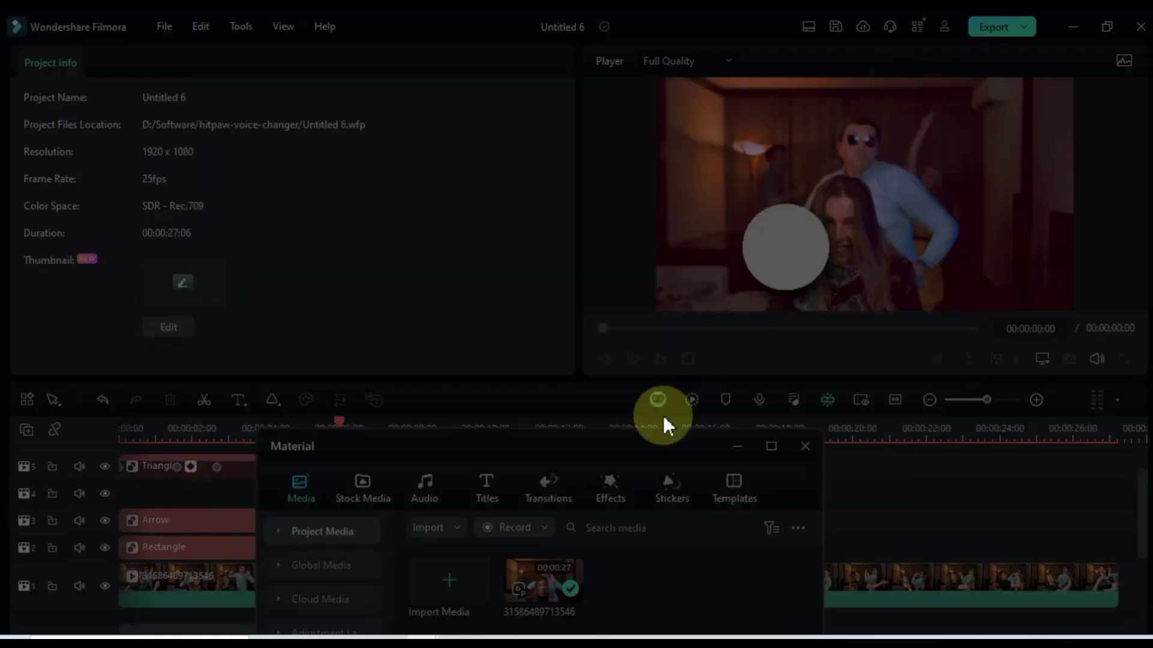
{"action": "left_click", "coordinate": [735, 450]}
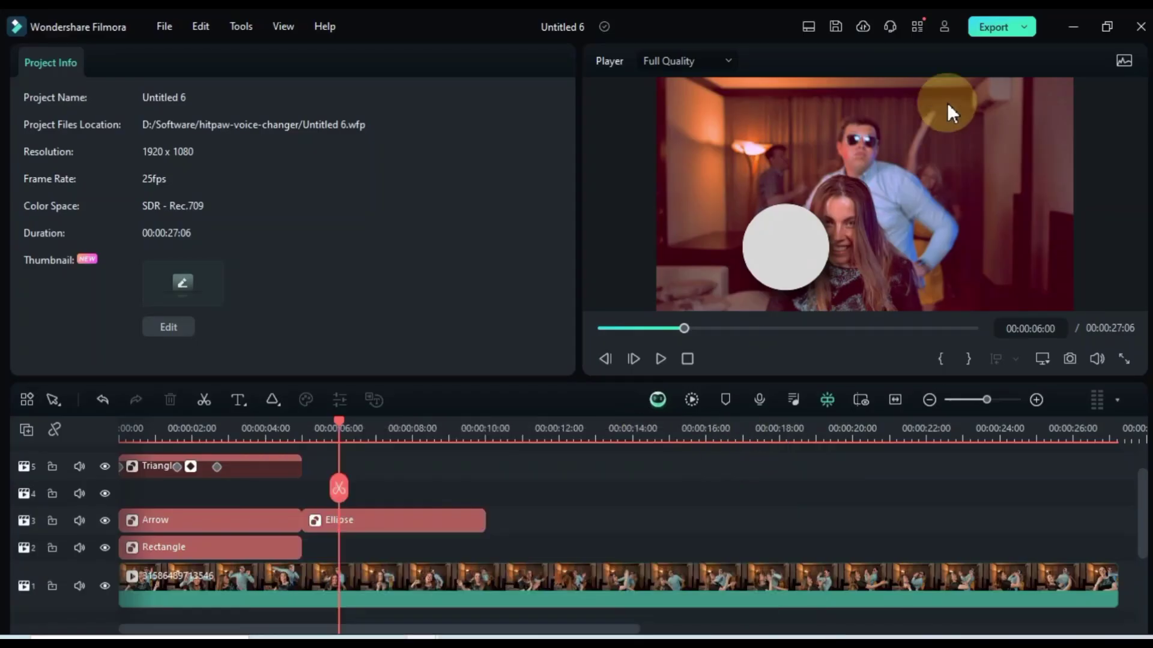
{"action": "left_click_drag", "start_coordinate": [978, 60], "coordinate": [702, 396]}
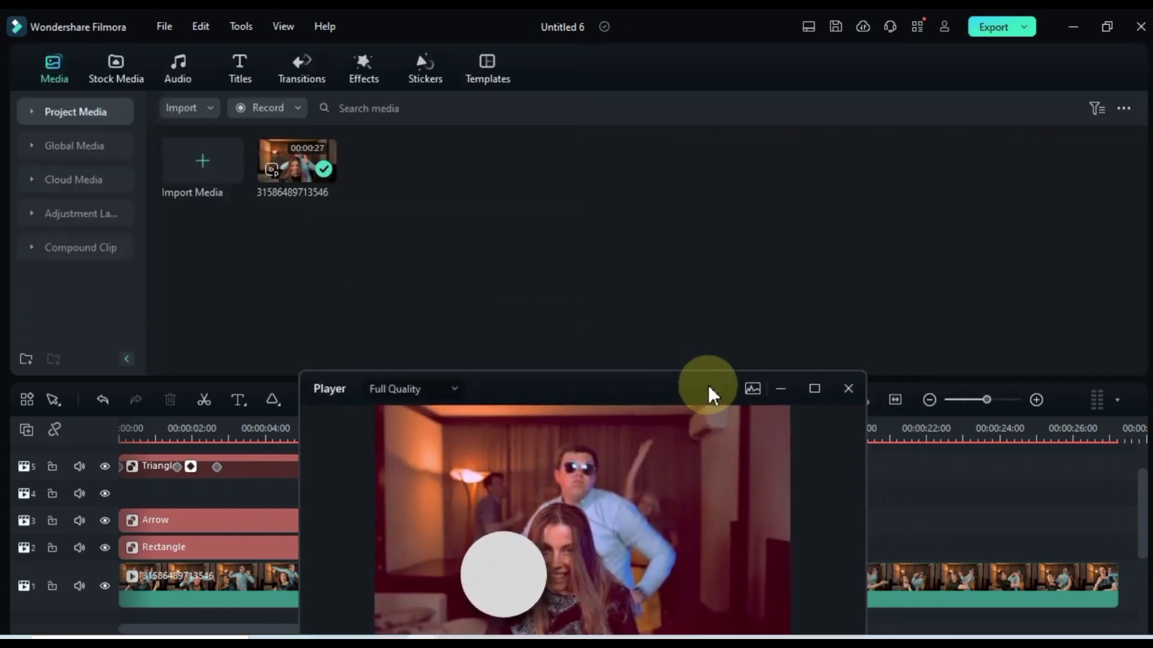
{"action": "left_click", "coordinate": [780, 389]}
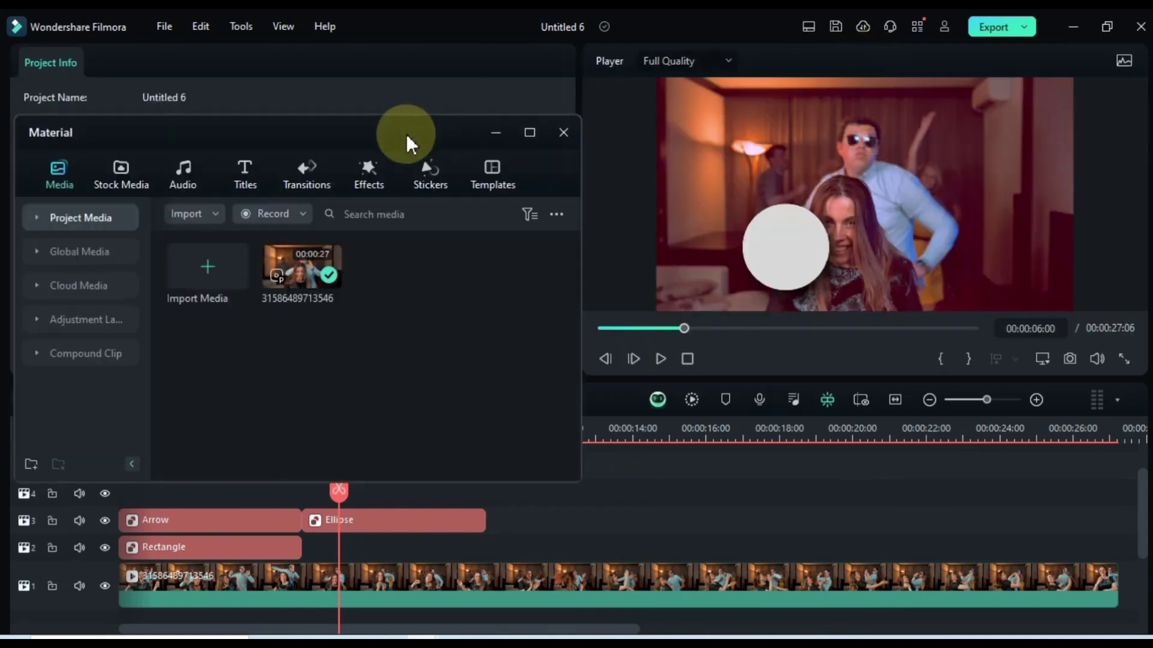
{"action": "left_click_drag", "start_coordinate": [406, 134], "coordinate": [426, 62]}
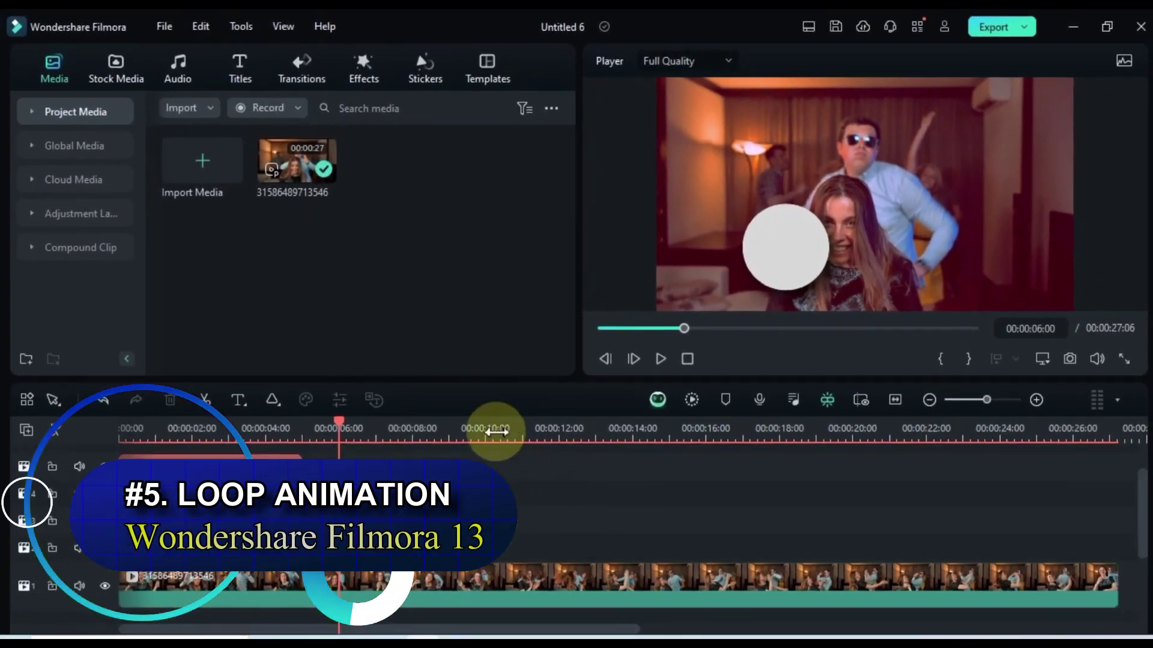
Add a quick text title at about 10 seconds reading 'Loop' in size 72
{"action": "left_click", "coordinate": [497, 431]}
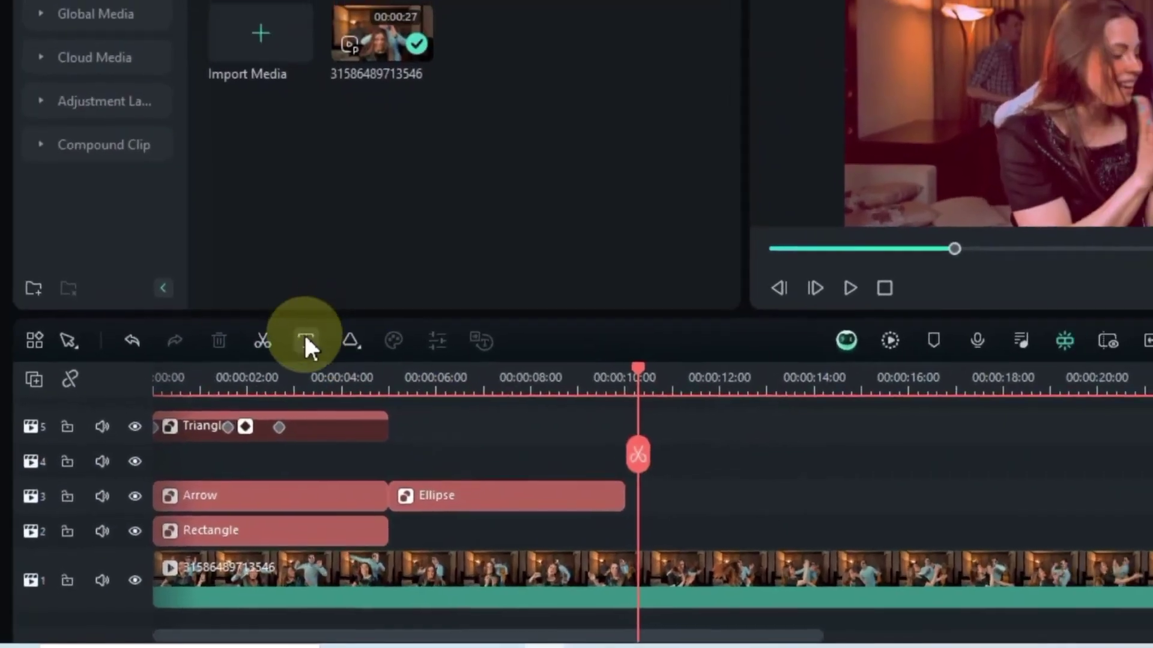
{"action": "left_click", "coordinate": [238, 399]}
{"action": "left_click", "coordinate": [351, 382]}
{"action": "left_click", "coordinate": [701, 528]}
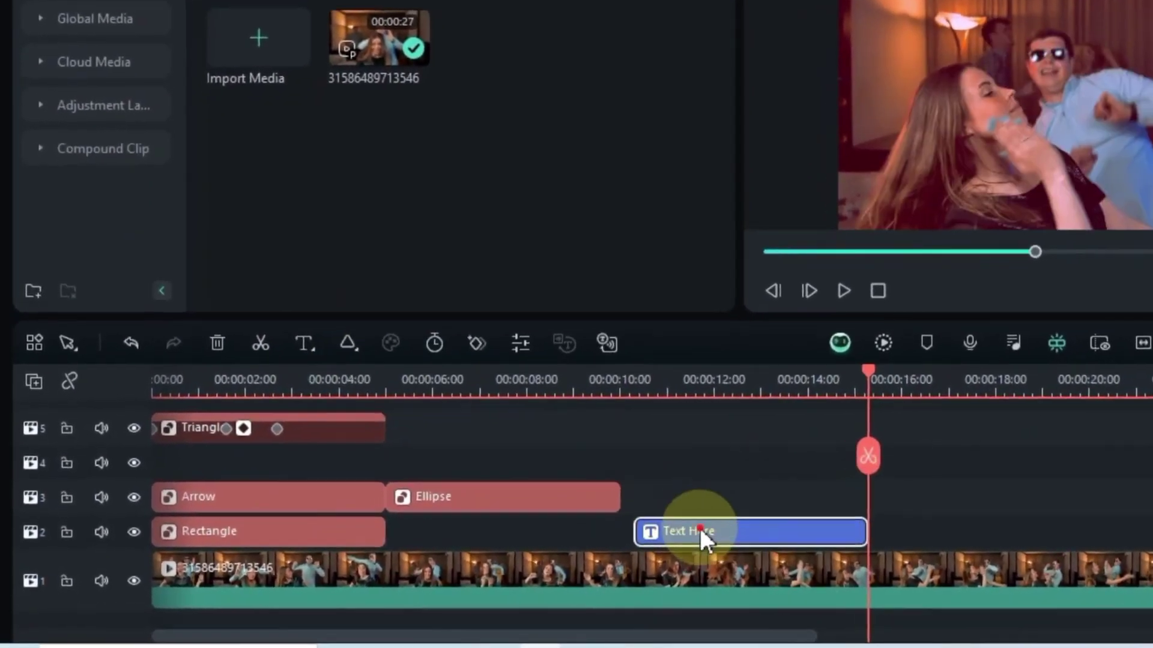
{"action": "double_click", "coordinate": [702, 527]}
{"action": "left_click", "coordinate": [43, 77]}
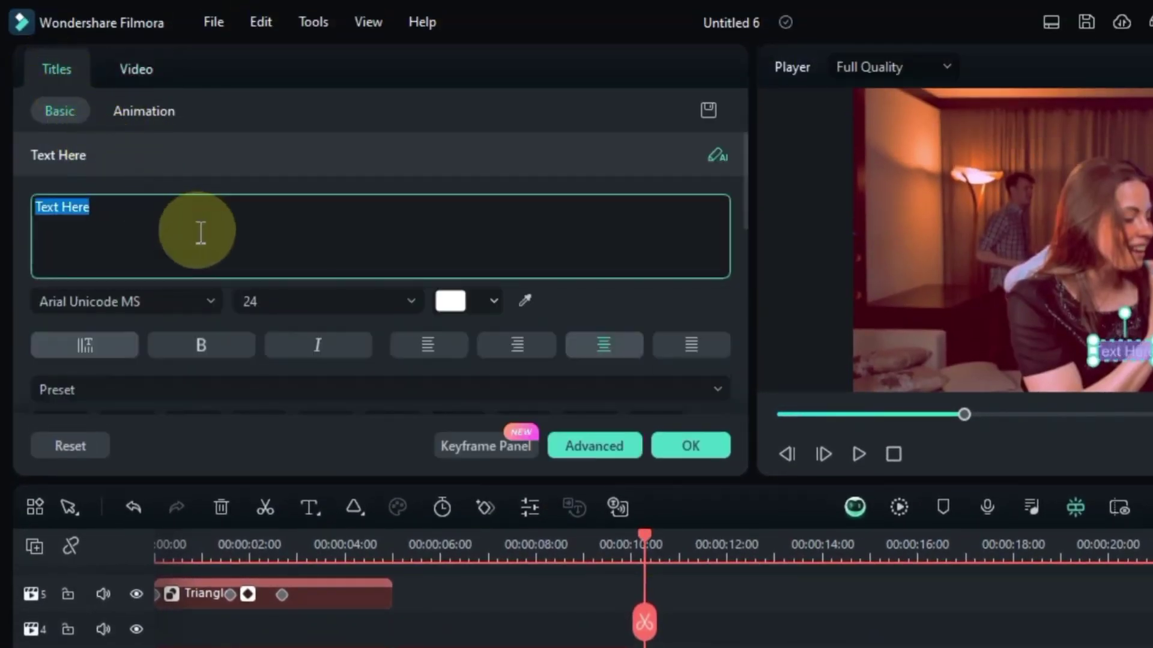
{"action": "type", "text": "oop"}
{"action": "double_click", "coordinate": [275, 300]}
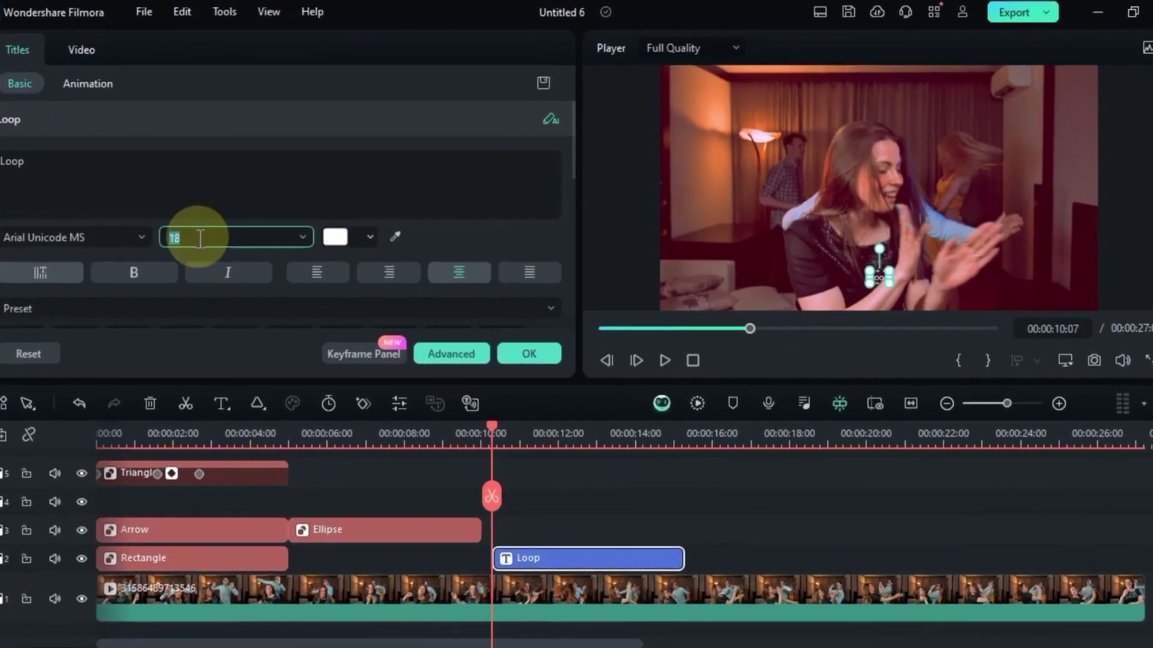
{"action": "type", "text": "72"}
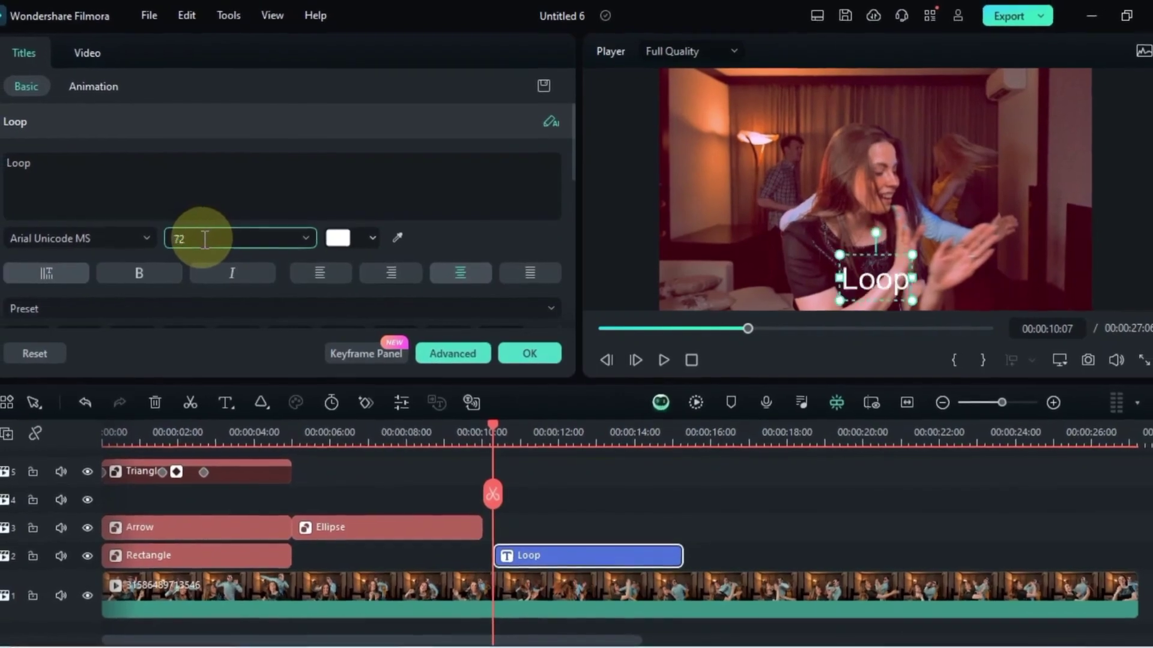
{"action": "key", "text": "Return"}
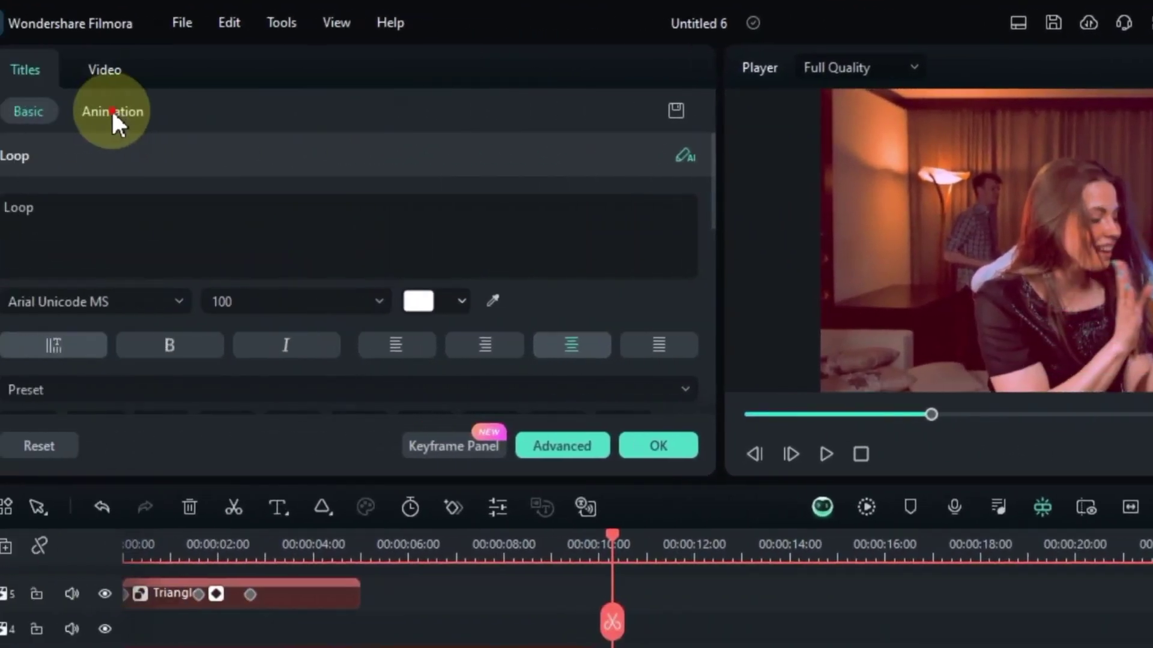
Apply the glowing red loop animation with 5.00-second loop speed and play it back
{"action": "left_click", "coordinate": [147, 113]}
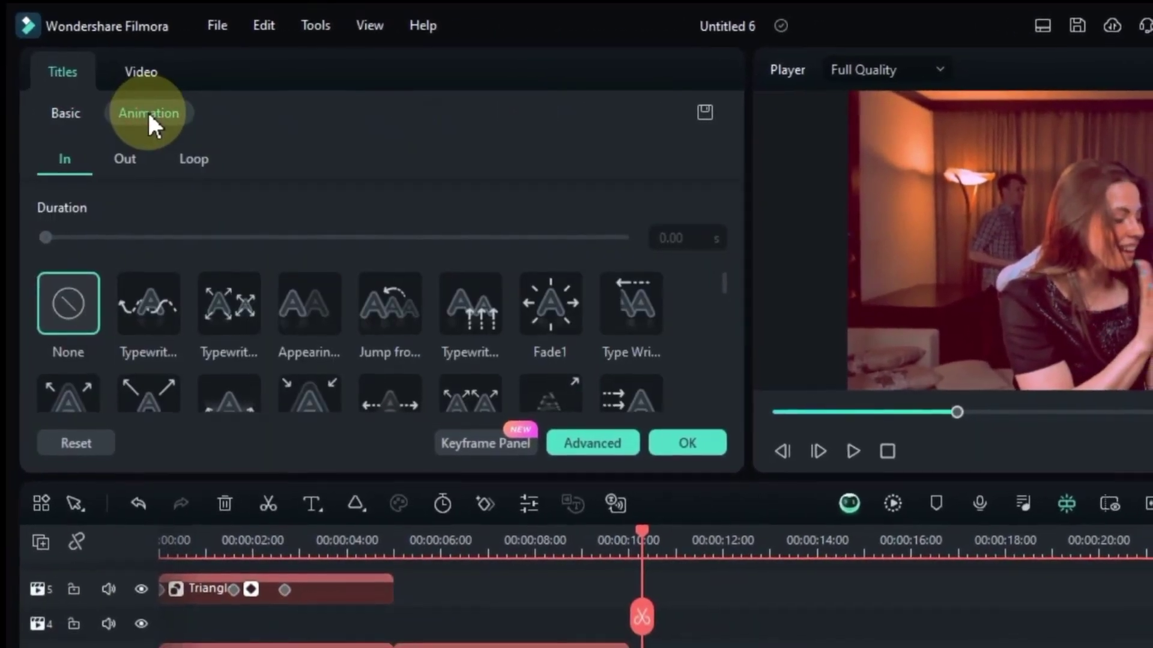
{"action": "left_click", "coordinate": [191, 160]}
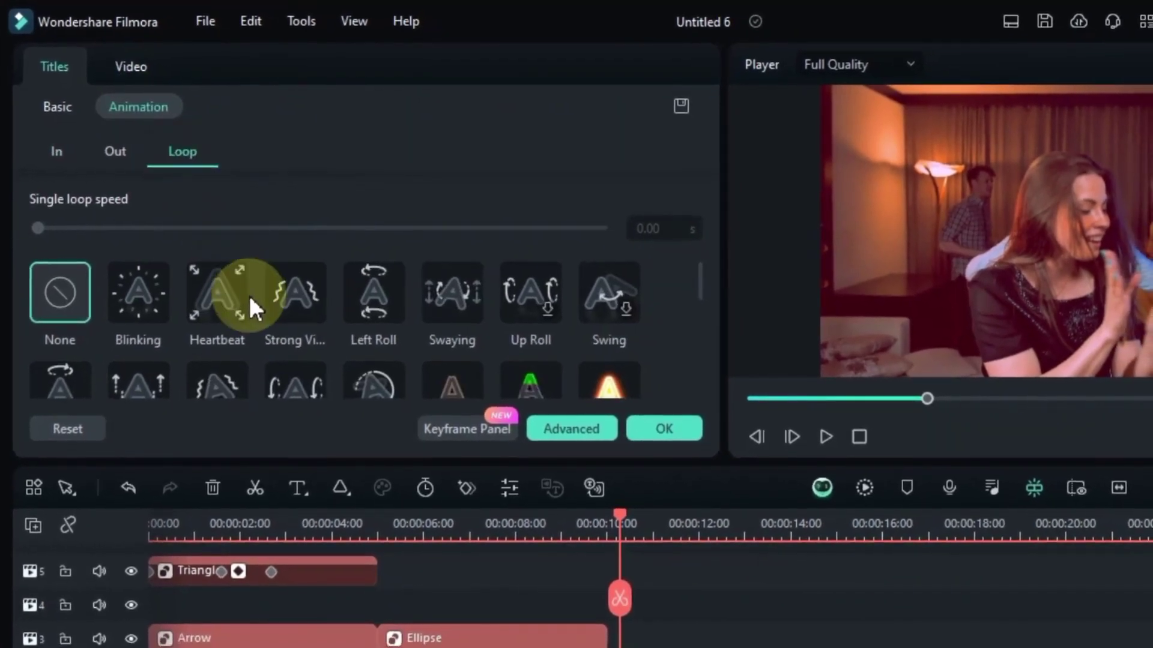
{"action": "scroll", "coordinate": [520, 323], "scroll_direction": "down", "scroll_amount": 2}
{"action": "left_click", "coordinate": [610, 285]}
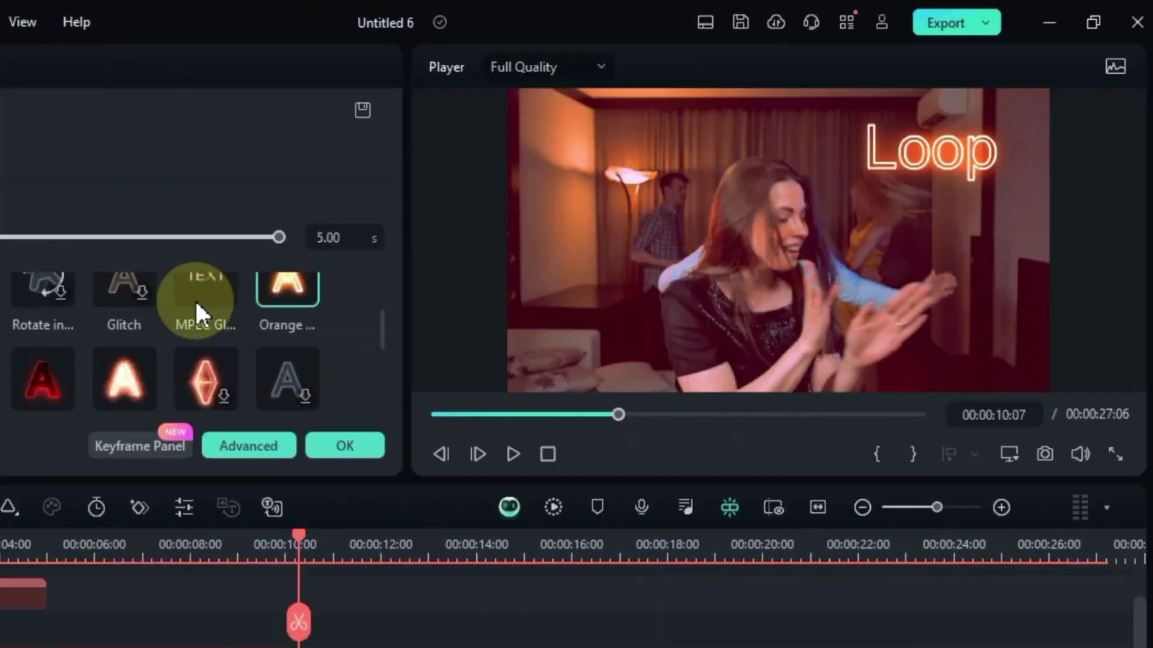
{"action": "left_click", "coordinate": [195, 299]}
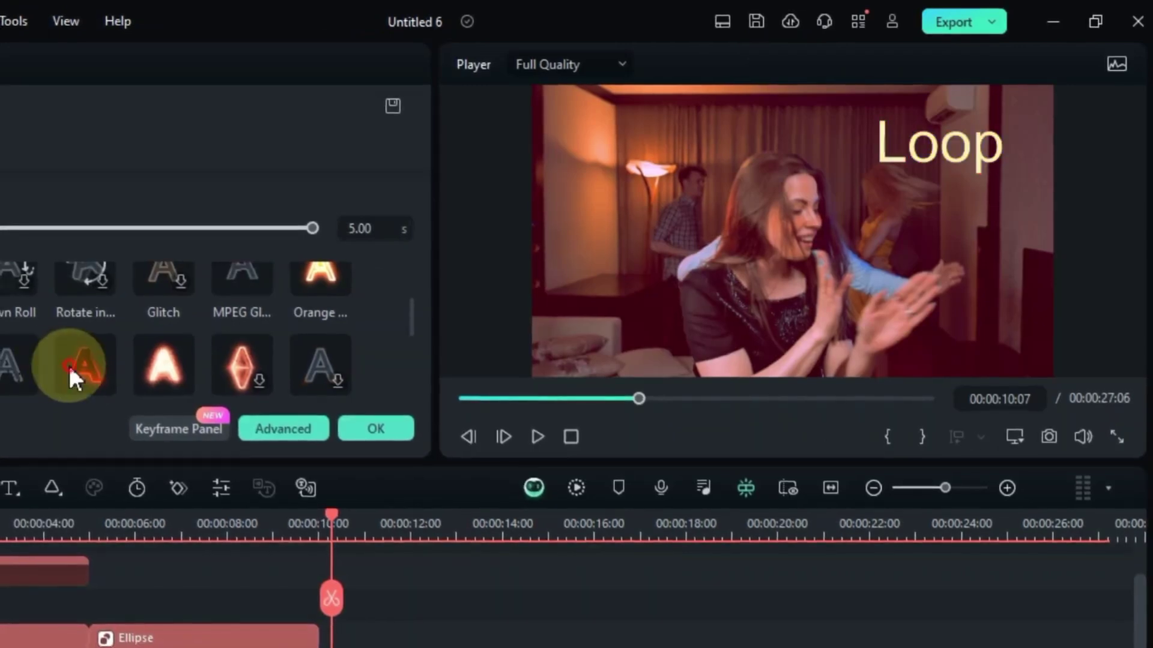
{"action": "left_click", "coordinate": [67, 362]}
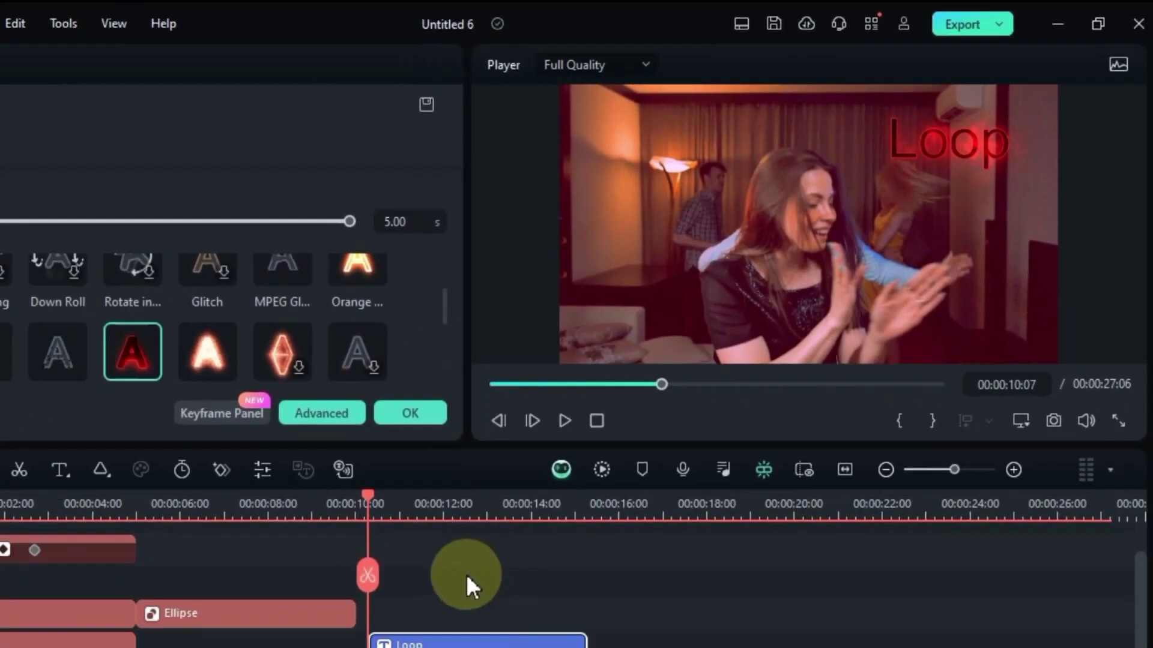
{"action": "left_click_drag", "start_coordinate": [350, 221], "coordinate": [315, 227]}
{"action": "left_click_drag", "start_coordinate": [443, 185], "coordinate": [519, 193]}
{"action": "left_click", "coordinate": [481, 448]}
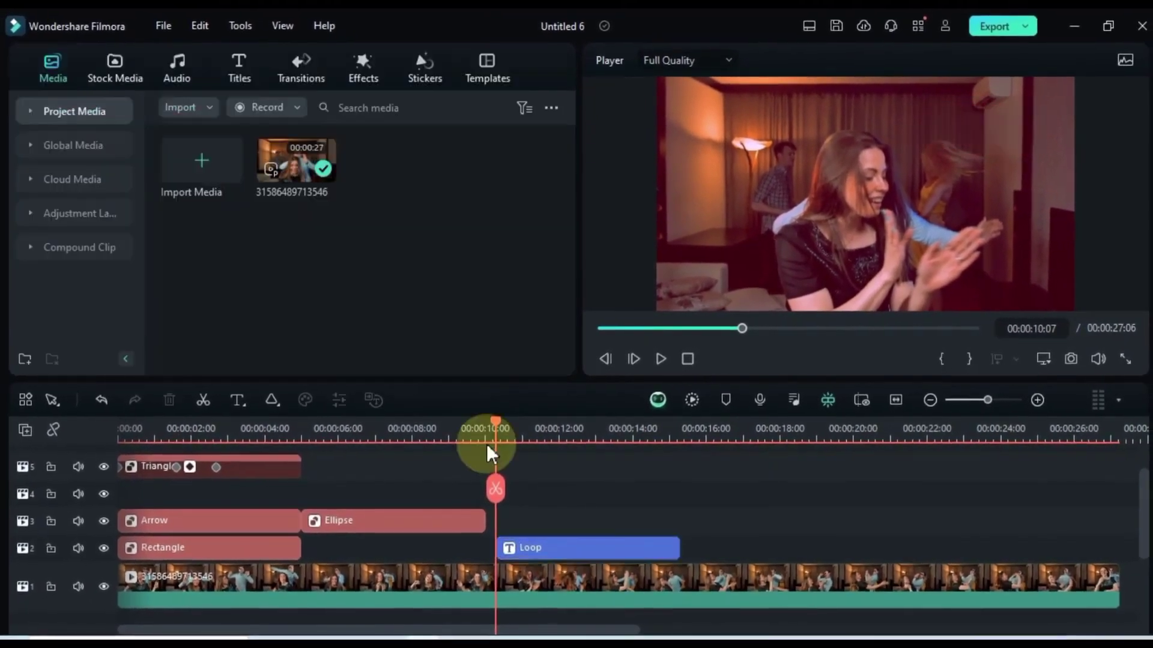
{"action": "key", "text": "space"}
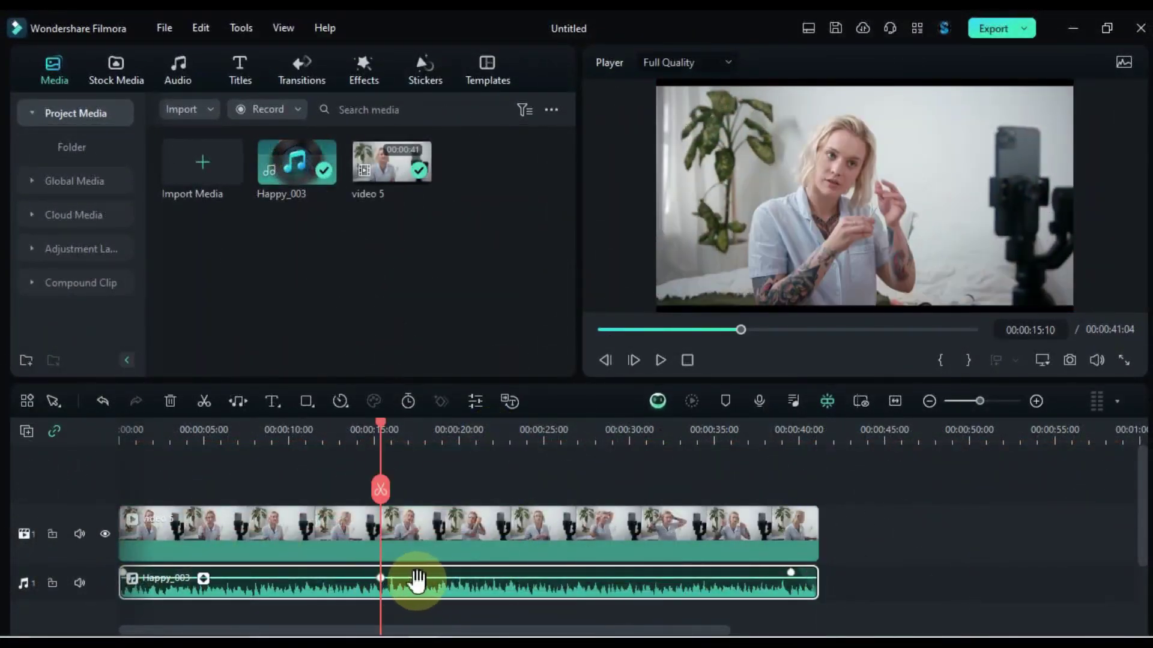
Add a volume keyframe near 21 seconds, lower the music after it, and listen back
{"action": "left_click", "coordinate": [486, 577], "text": "alt"}
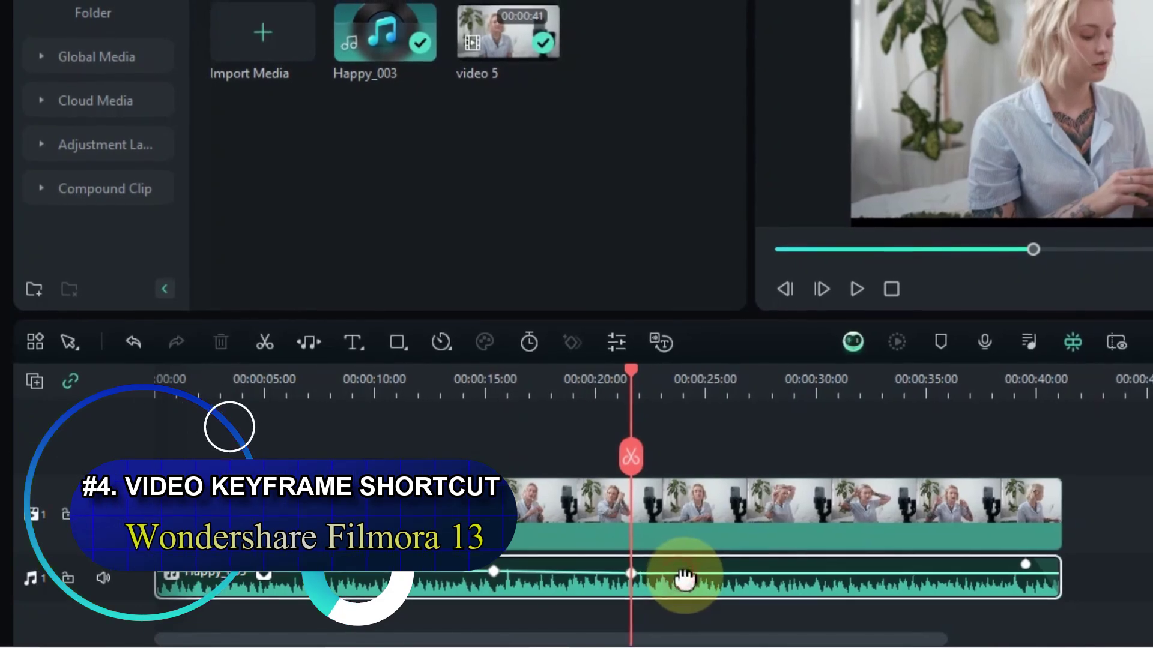
{"action": "left_click_drag", "start_coordinate": [685, 578], "coordinate": [676, 592]}
{"action": "left_click", "coordinate": [457, 401]}
{"action": "key", "text": "space"}
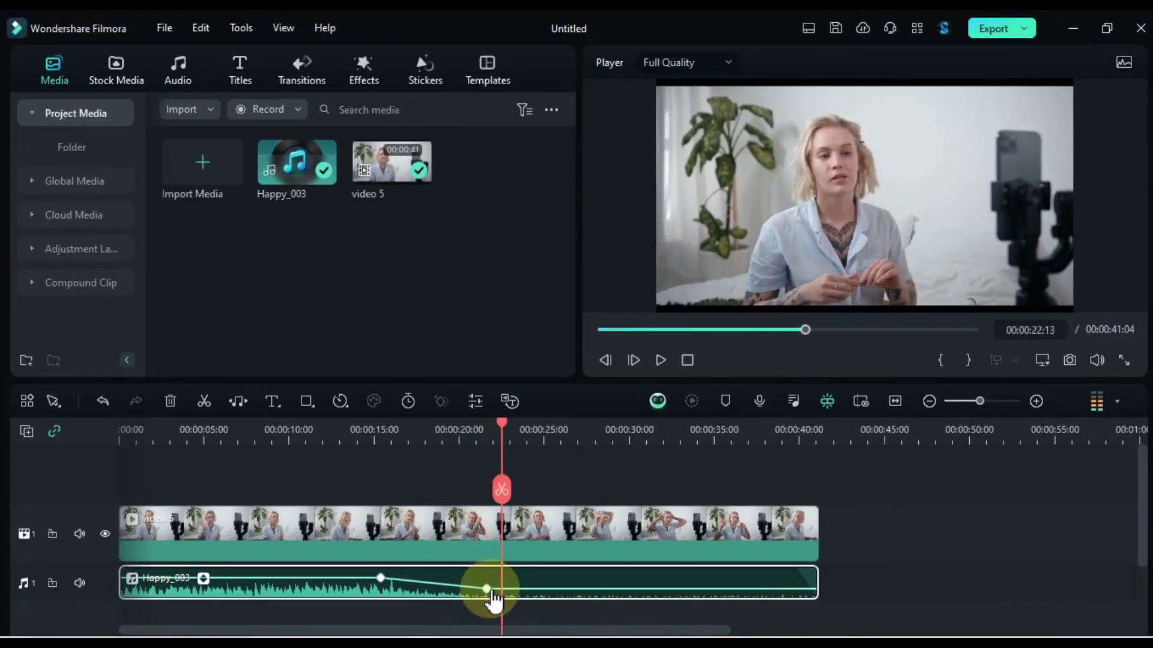
Keyframe the video clip's scale between 27 and 32 seconds, zooming to about 154%, and preview
{"action": "left_click", "coordinate": [481, 549]}
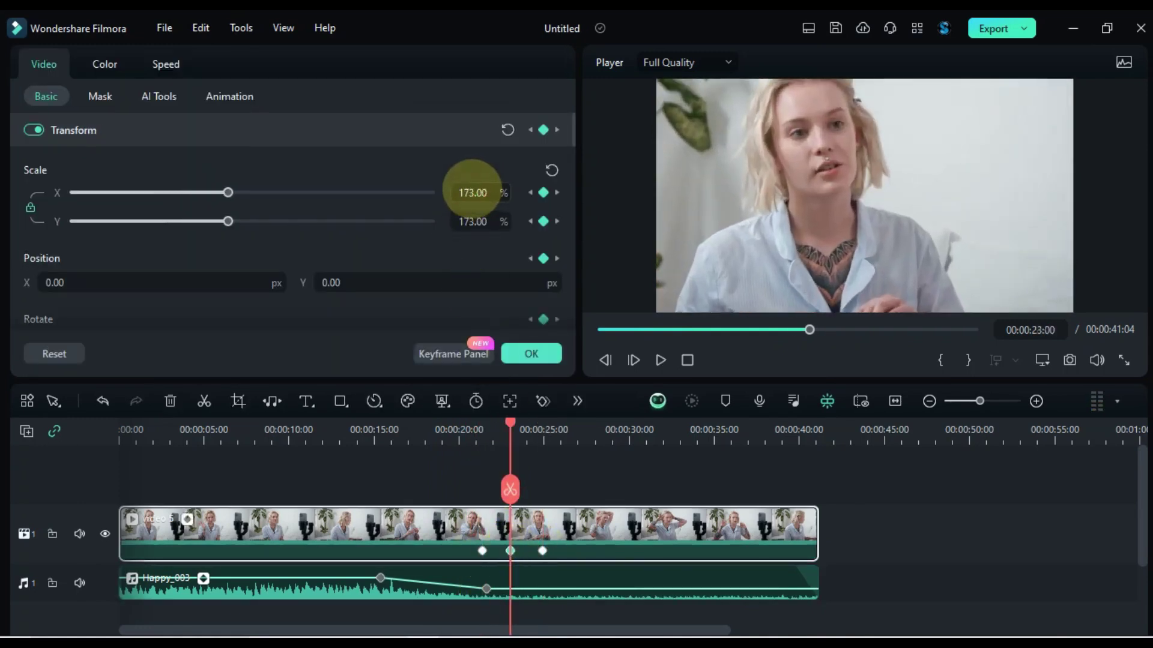
{"action": "left_click", "coordinate": [573, 442]}
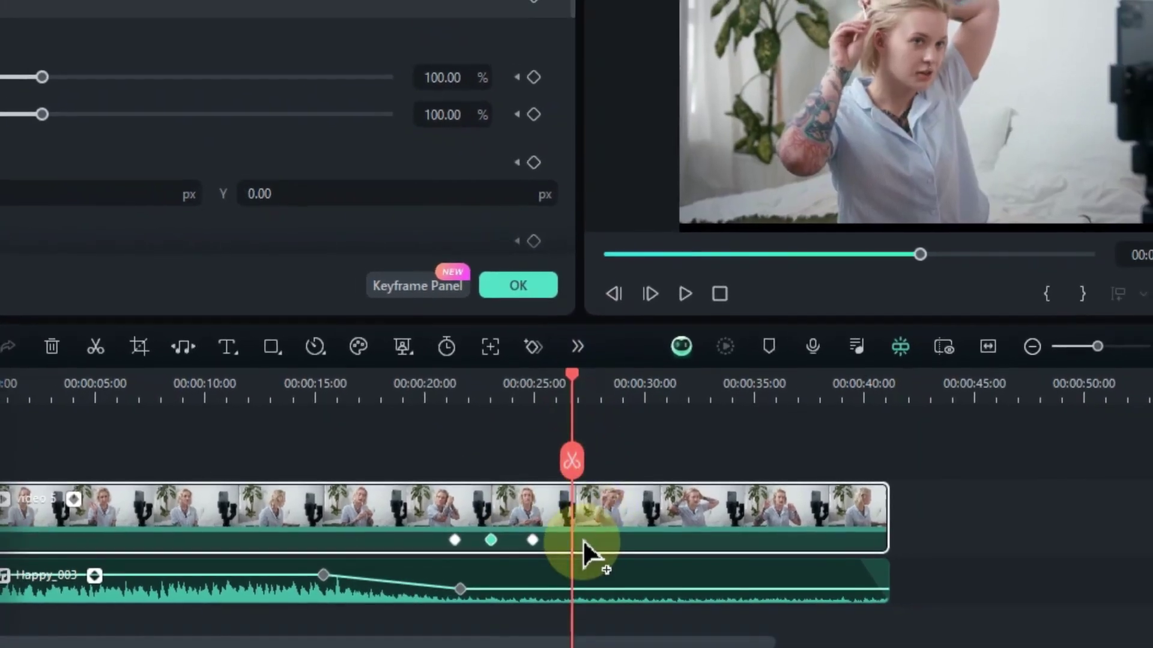
{"action": "left_click", "coordinate": [582, 551]}
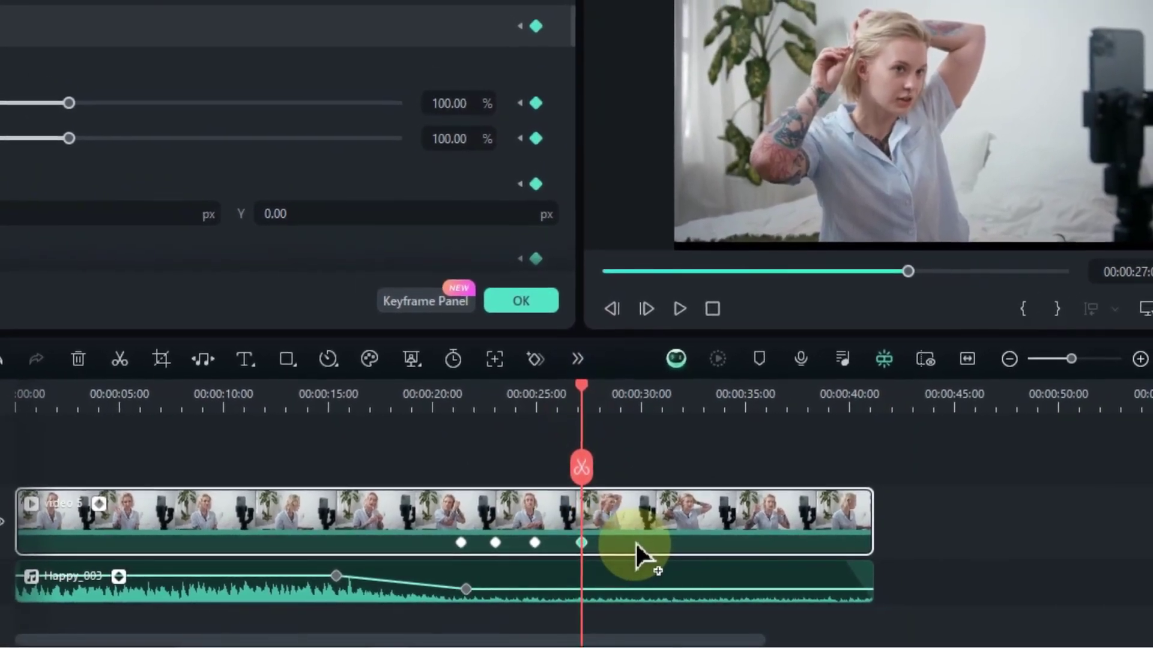
{"action": "left_click", "coordinate": [700, 541]}
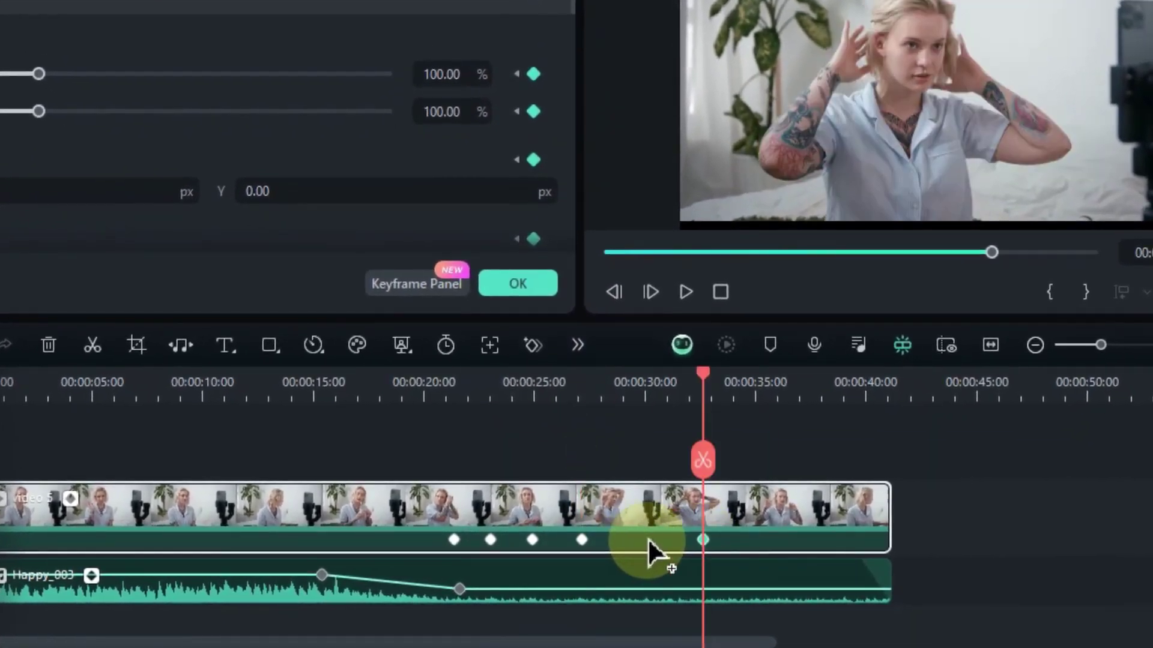
{"action": "left_click", "coordinate": [633, 540]}
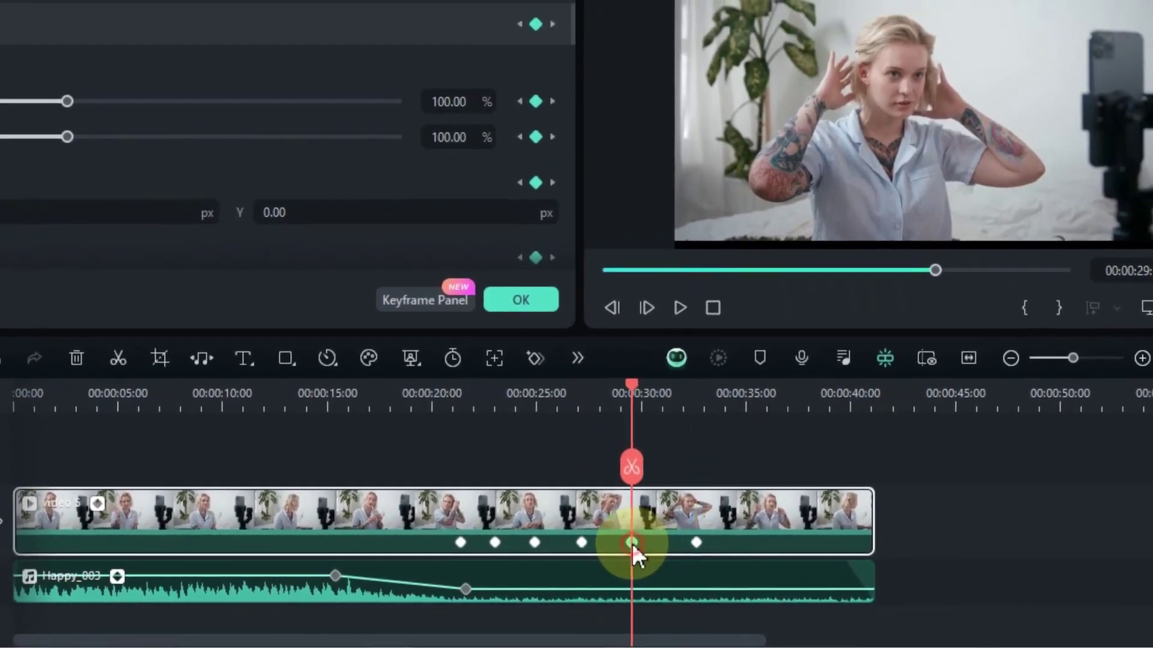
{"action": "left_click_drag", "start_coordinate": [465, 109], "coordinate": [480, 106]}
{"action": "left_click", "coordinate": [439, 397]}
{"action": "key", "text": "space"}
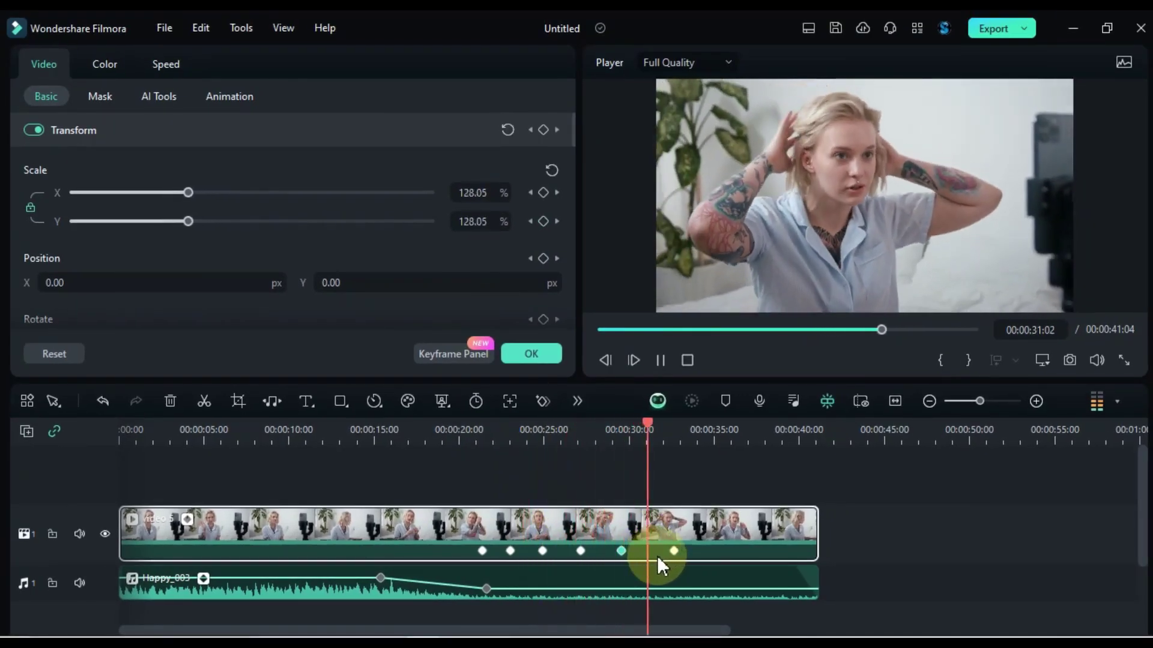
{"action": "key", "text": "space"}
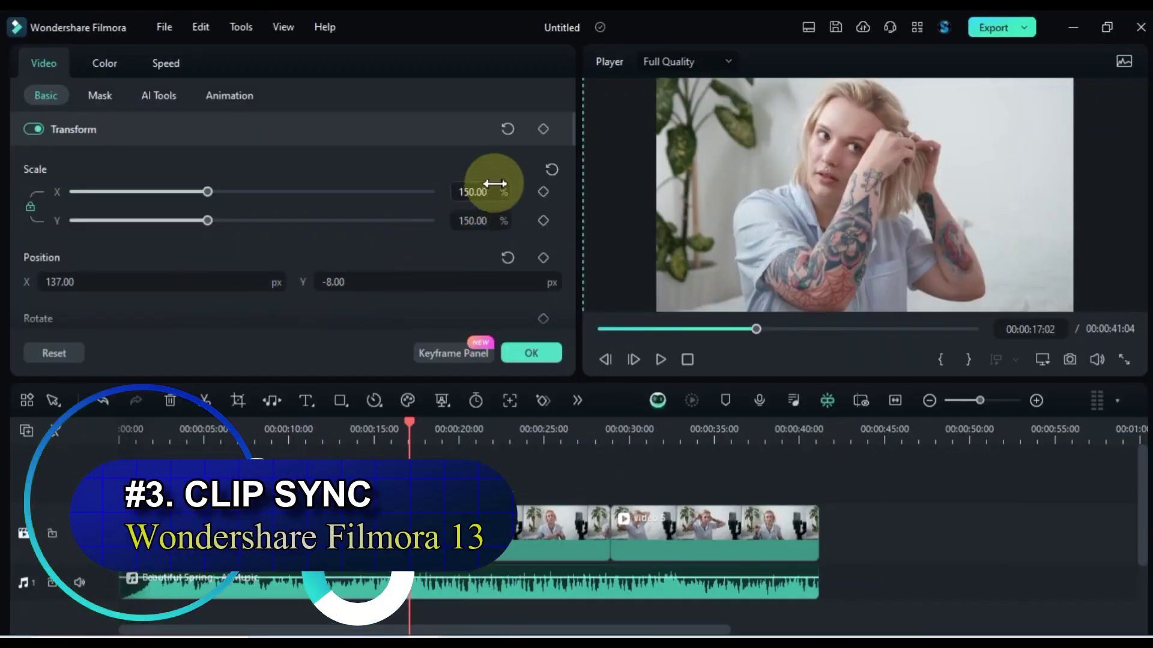
{"action": "left_click", "coordinate": [641, 448]}
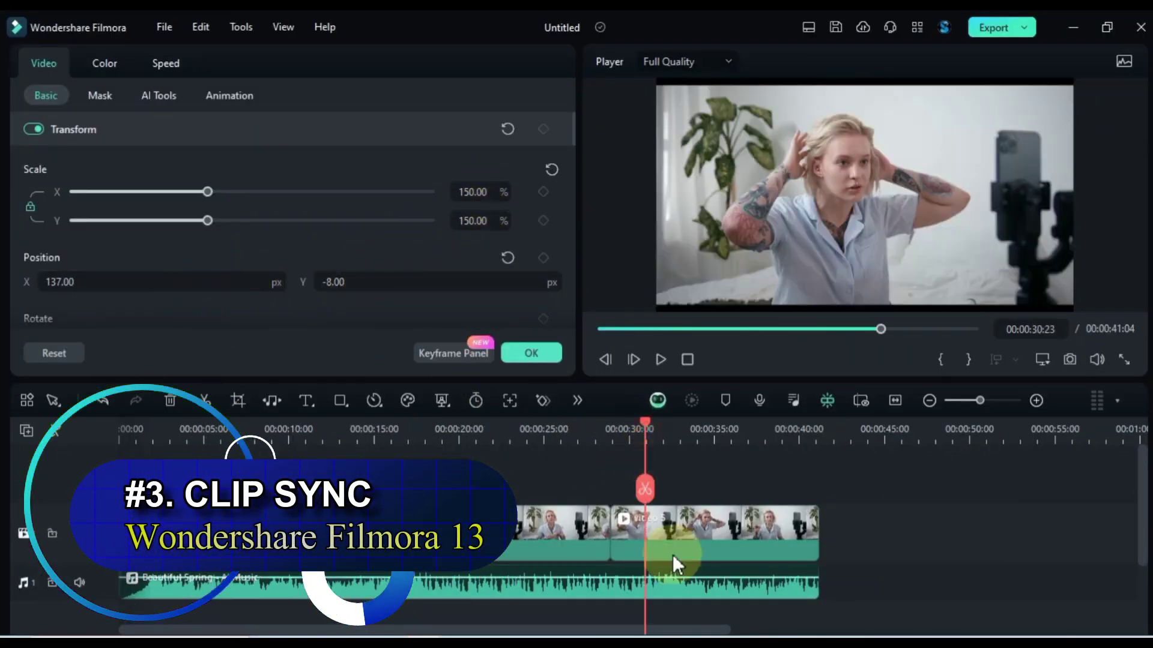
{"action": "left_click", "coordinate": [671, 538]}
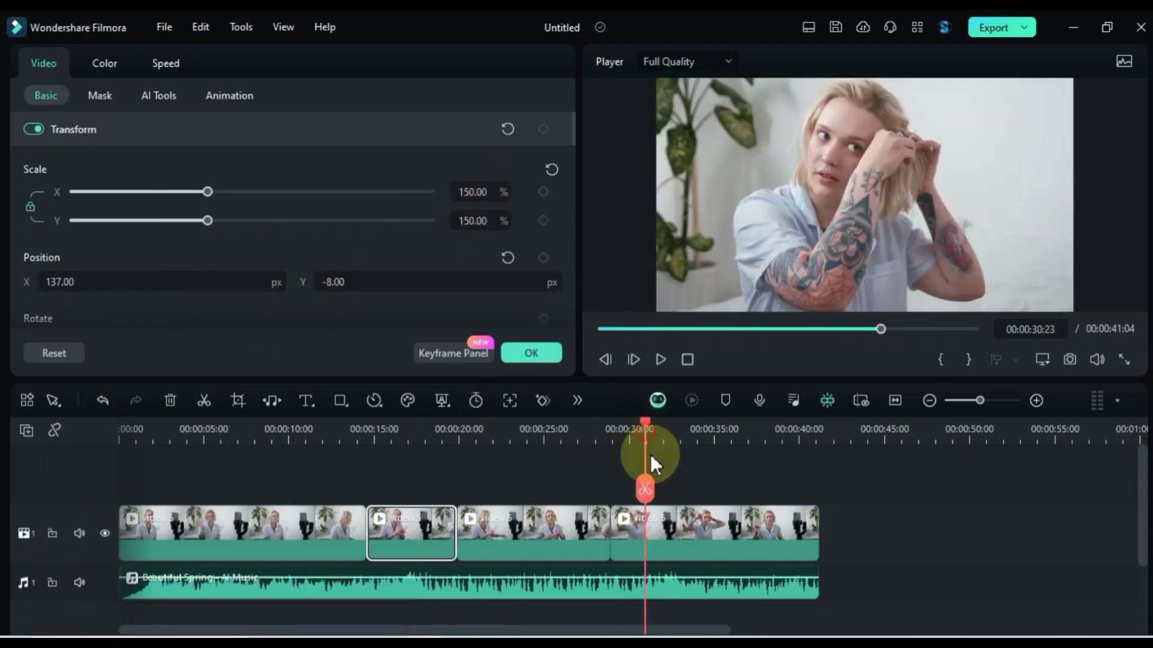
{"action": "left_click", "coordinate": [671, 539]}
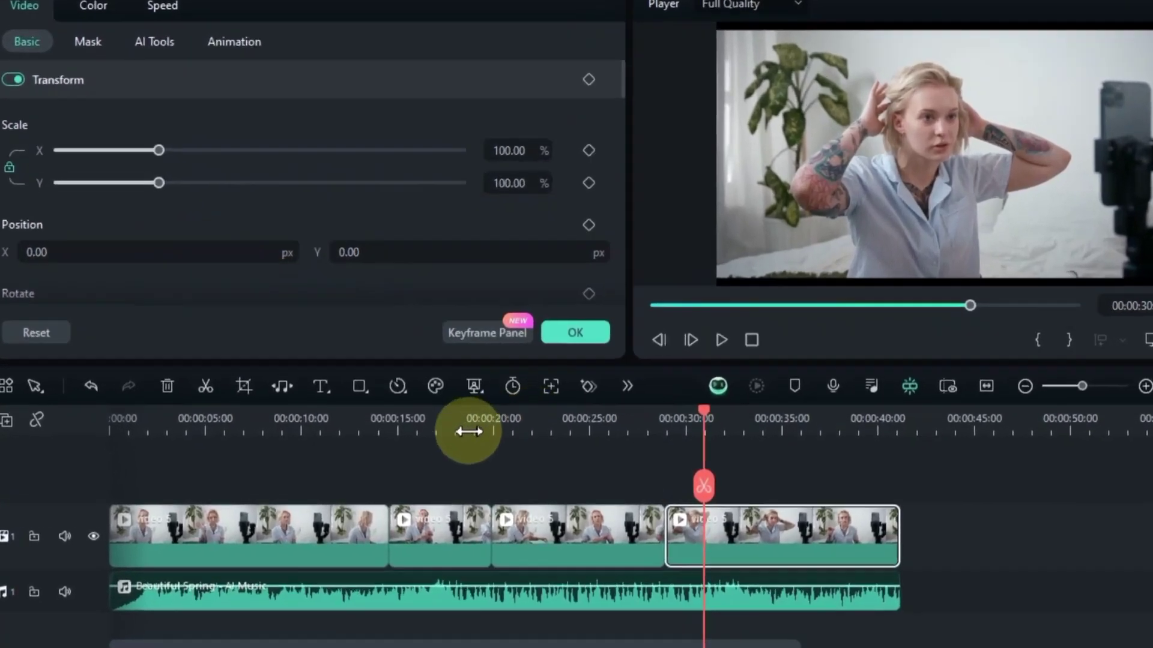
{"action": "left_click", "coordinate": [468, 431]}
{"action": "left_click", "coordinate": [446, 528]}
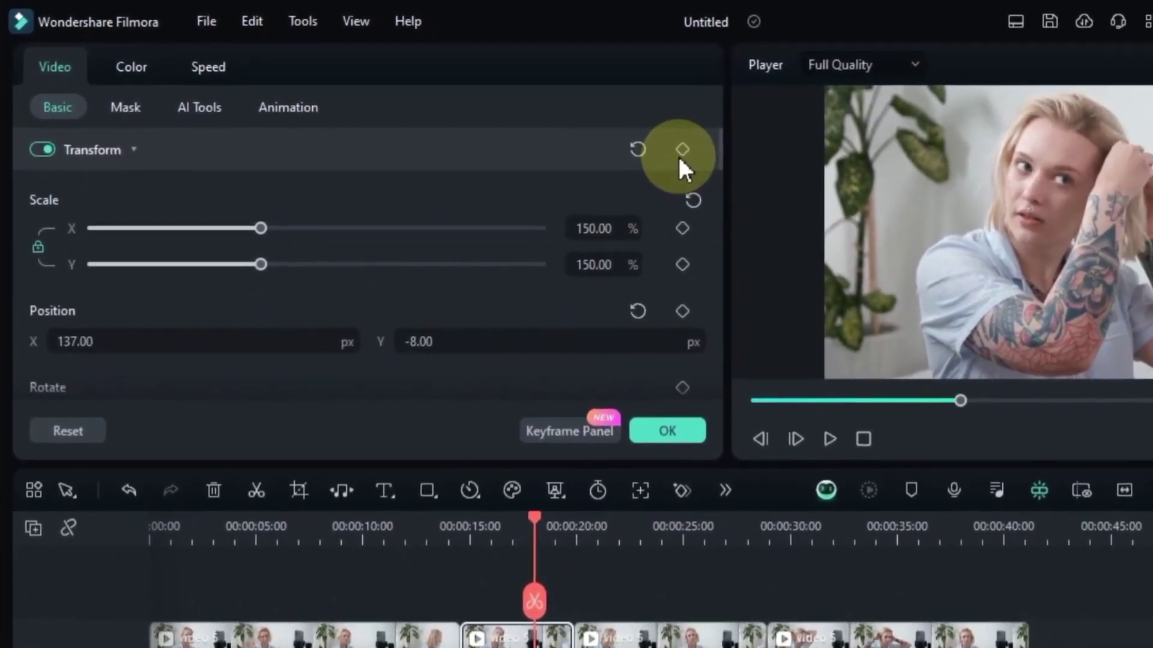
Copy the second clip's transform keyframe and paste it onto the last clip near 31 seconds
{"action": "left_click", "coordinate": [683, 150]}
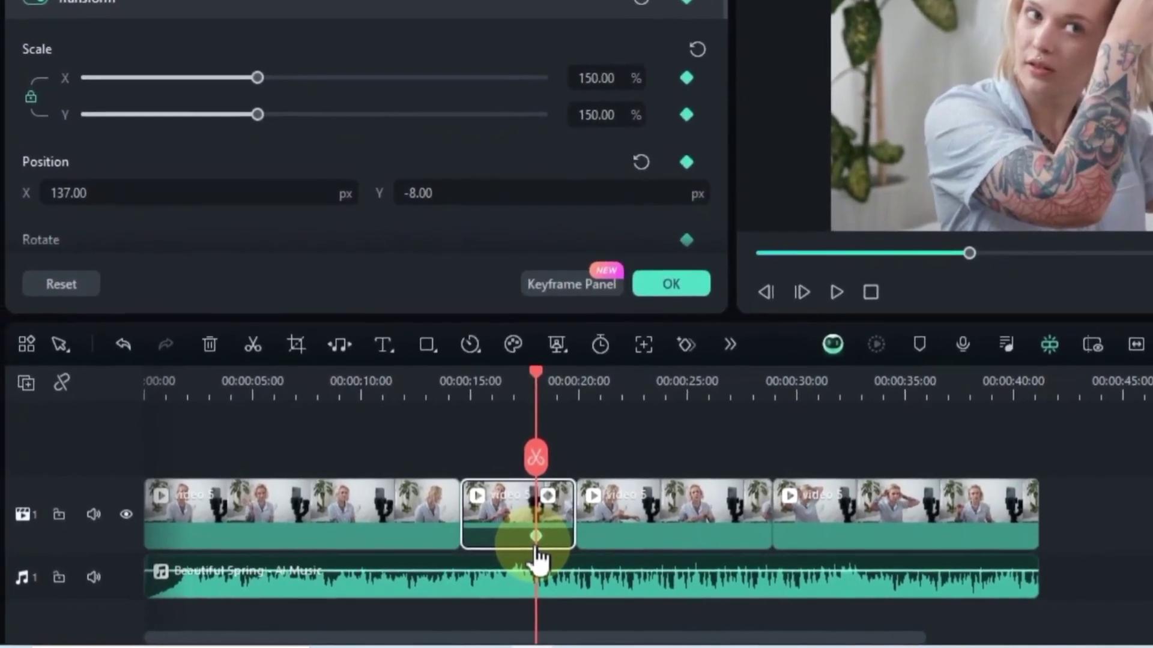
{"action": "right_click", "coordinate": [536, 536]}
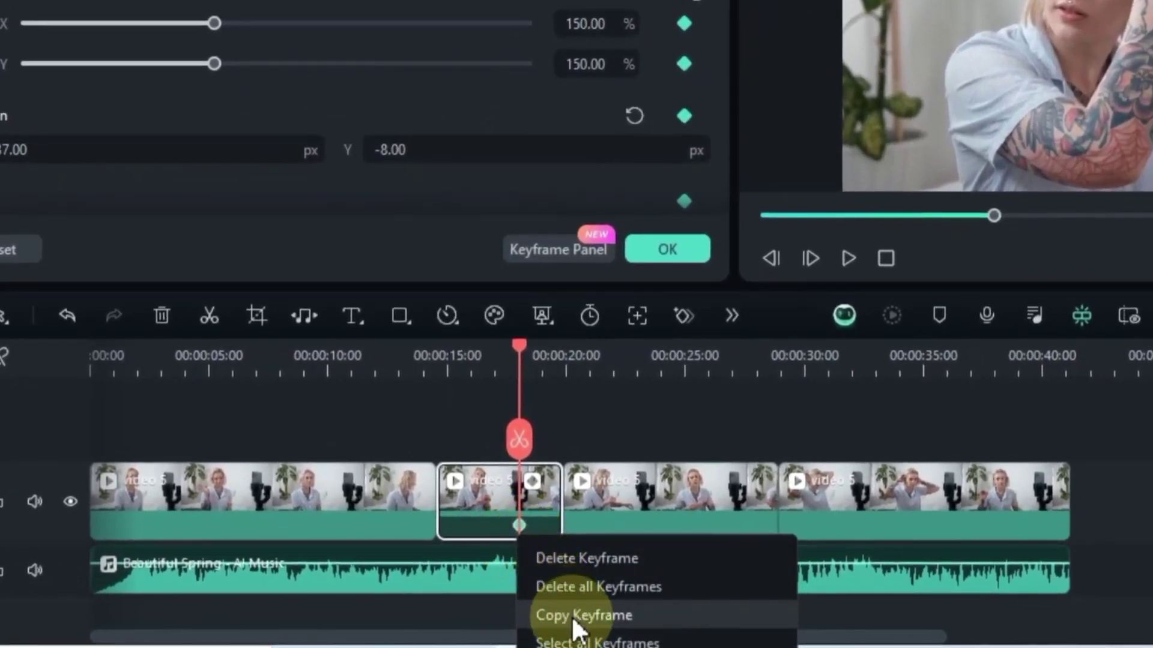
{"action": "left_click", "coordinate": [572, 618]}
{"action": "left_click", "coordinate": [827, 366]}
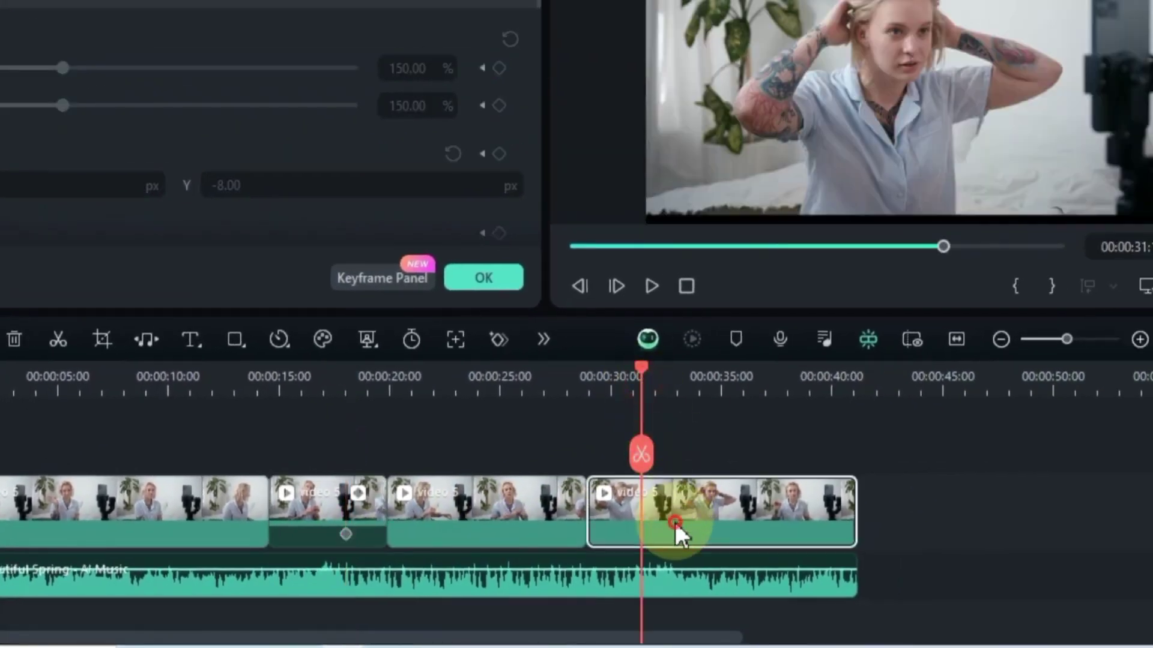
{"action": "right_click", "coordinate": [674, 522]}
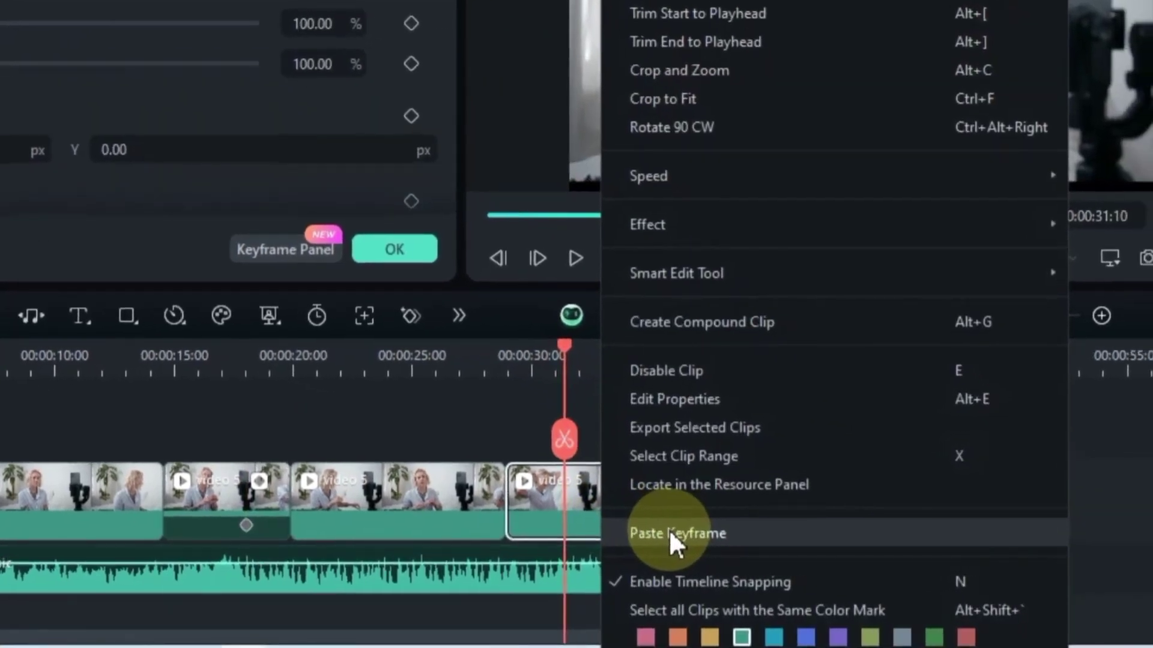
{"action": "left_click", "coordinate": [669, 530]}
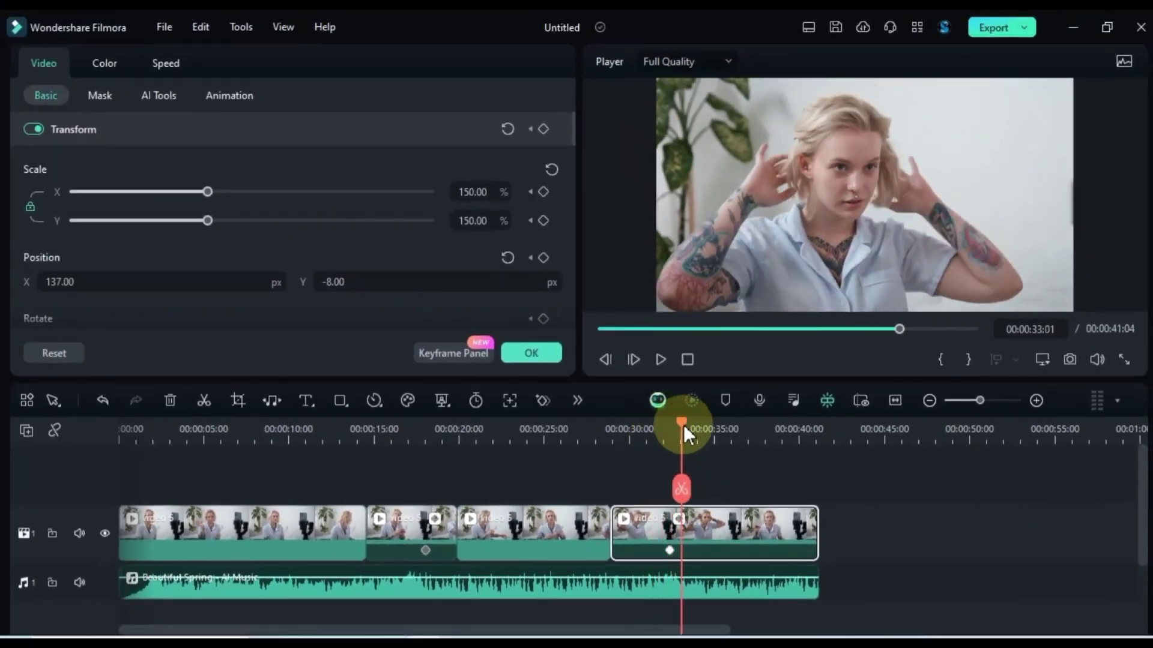
{"action": "left_click_drag", "start_coordinate": [689, 427], "coordinate": [594, 447]}
{"action": "mouse_move", "coordinate": [465, 450]}
{"action": "left_mouse_down"}
{"action": "mouse_move", "coordinate": [402, 460]}
{"action": "mouse_move", "coordinate": [475, 461]}
{"action": "left_mouse_up"}
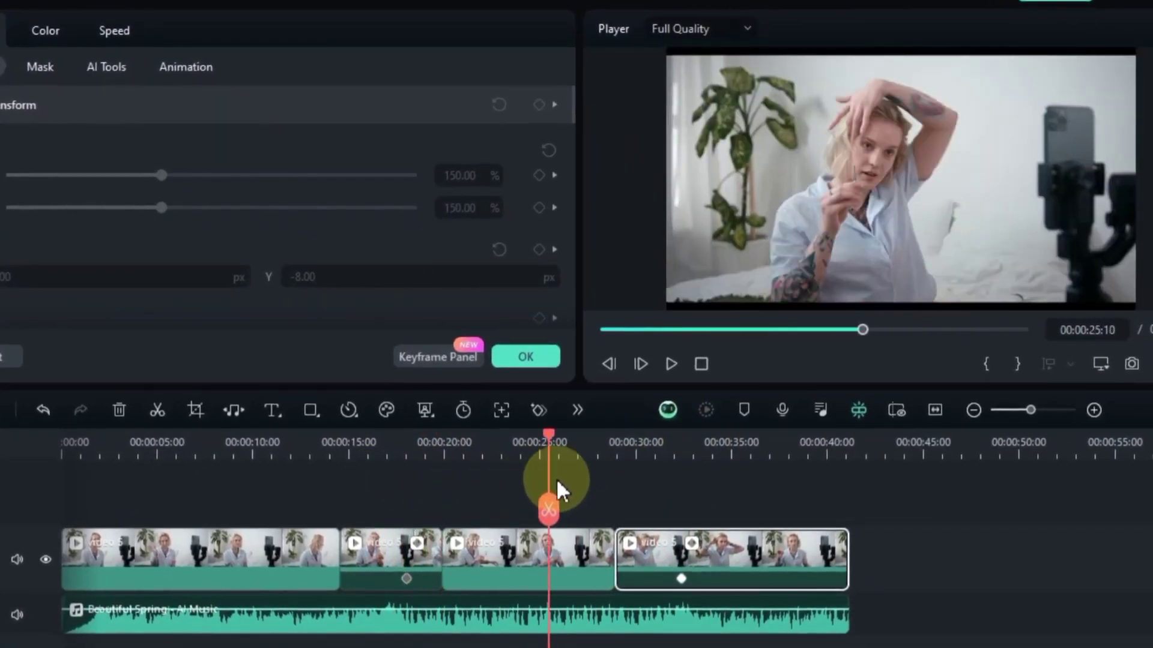
{"action": "left_click_drag", "start_coordinate": [562, 477], "coordinate": [672, 509]}
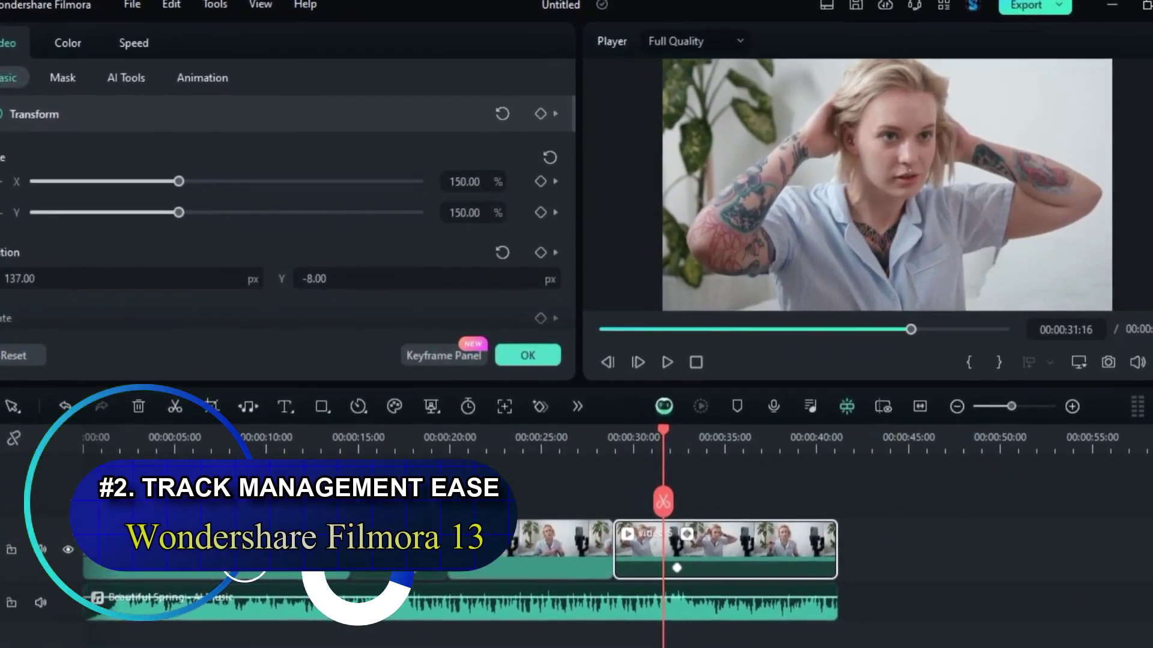
Open and close the track management menu and the video track's options
{"action": "left_click", "coordinate": [26, 430]}
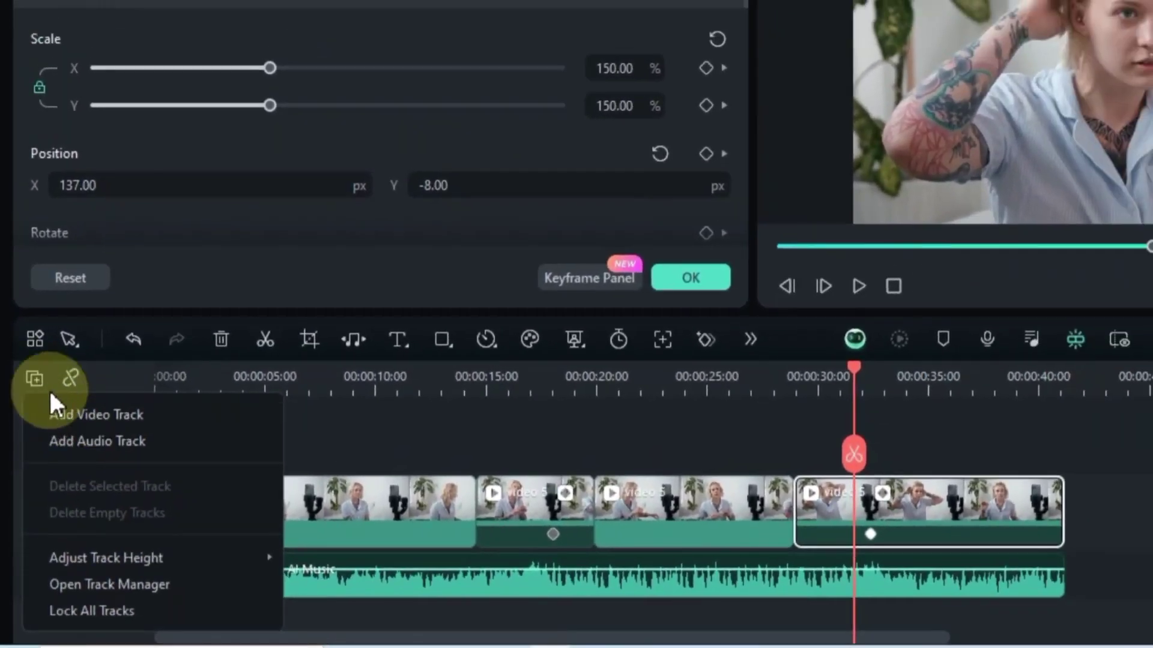
{"action": "left_click", "coordinate": [26, 430]}
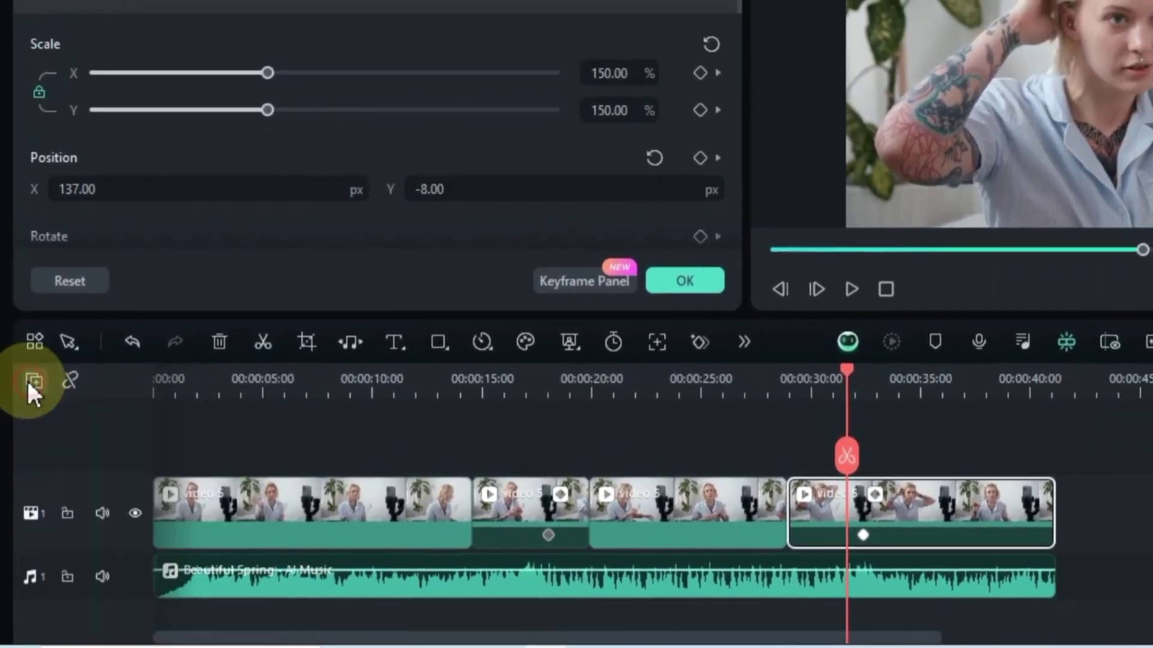
{"action": "left_click", "coordinate": [26, 381]}
{"action": "left_click", "coordinate": [357, 427]}
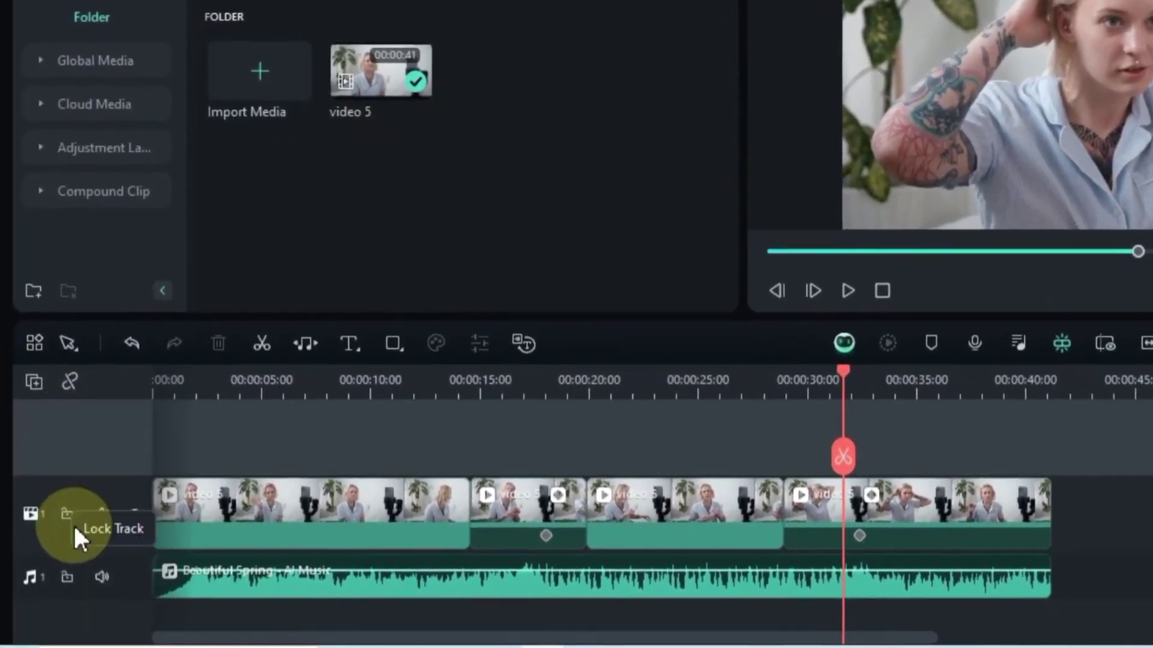
{"action": "right_click", "coordinate": [80, 540]}
{"action": "right_click", "coordinate": [90, 531]}
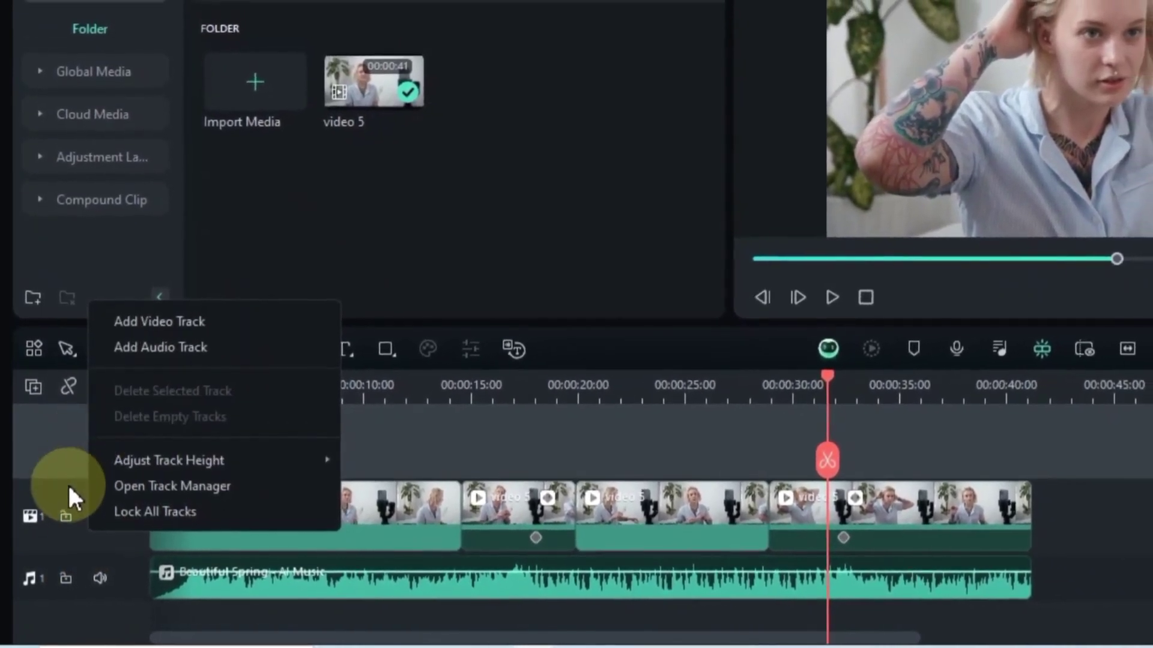
{"action": "left_click", "coordinate": [69, 489]}
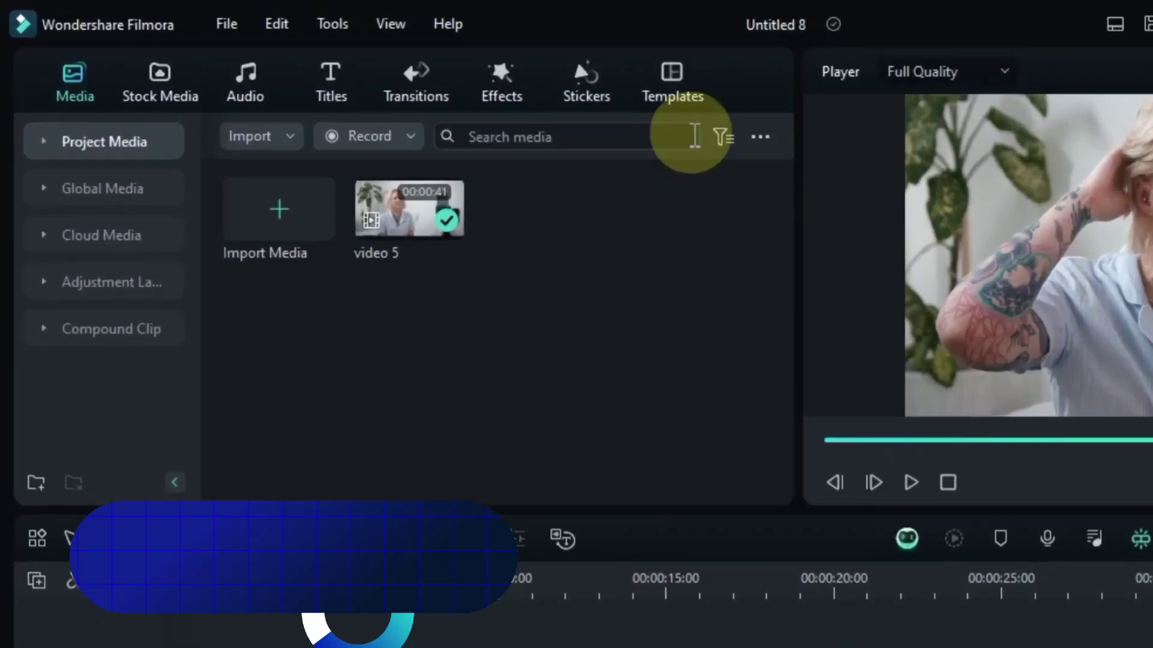
Open the Templates library and browse the aspect ratio filter choices
{"action": "left_click", "coordinate": [487, 66]}
{"action": "left_click", "coordinate": [84, 223]}
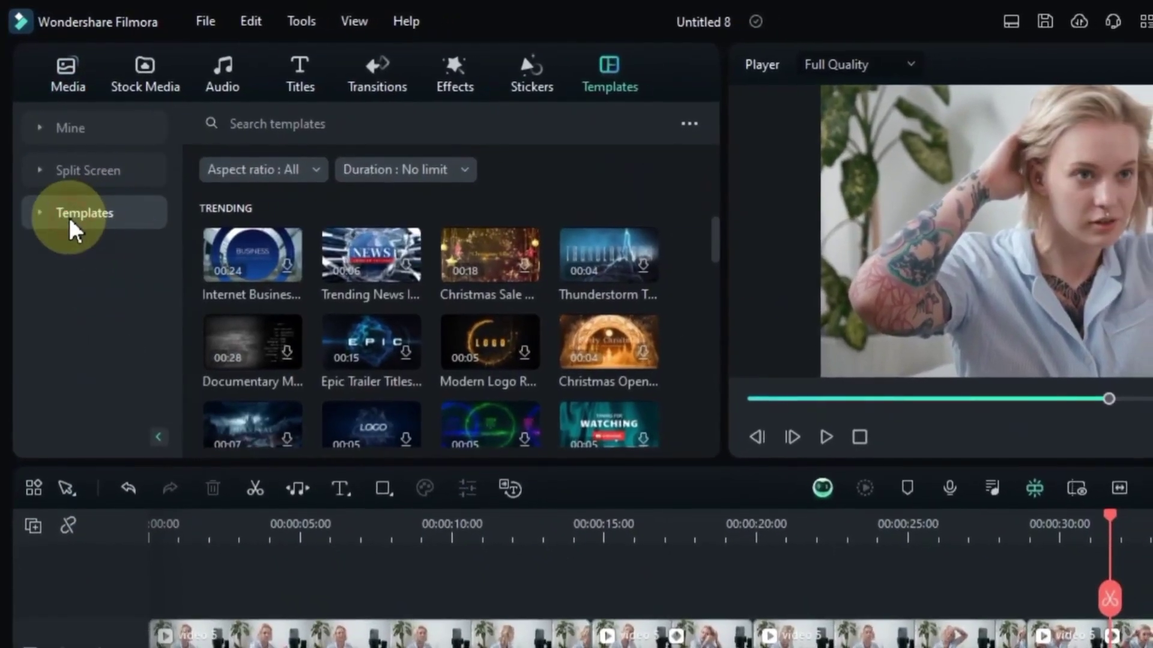
{"action": "left_click", "coordinate": [85, 223]}
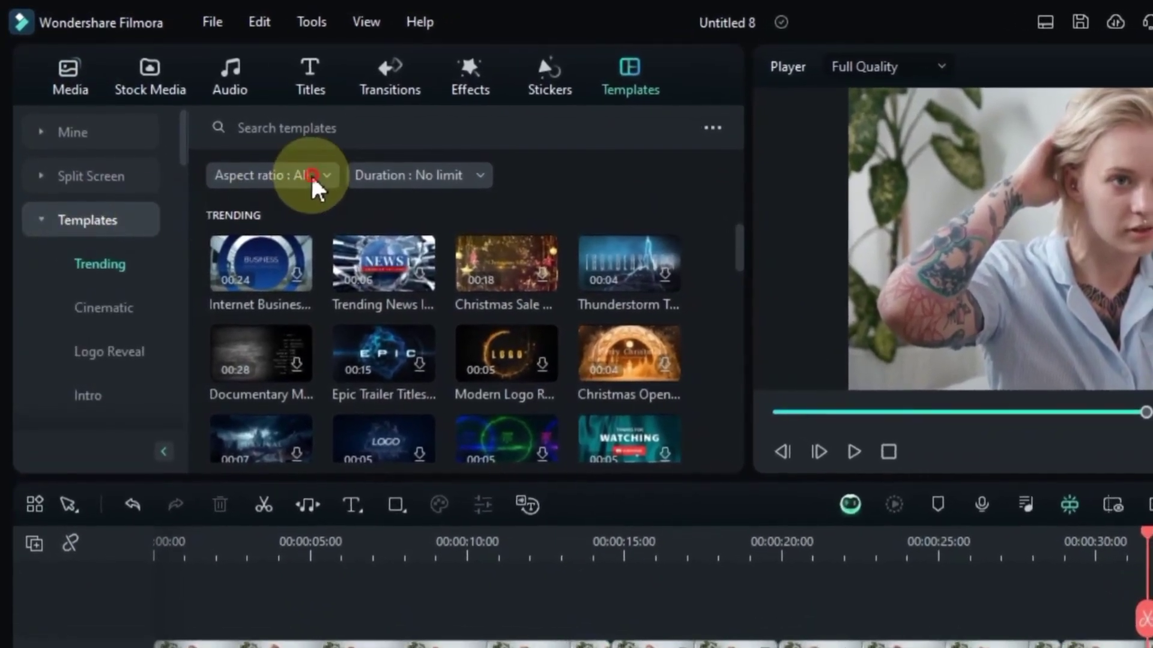
{"action": "left_click", "coordinate": [313, 177]}
{"action": "left_click", "coordinate": [309, 179]}
{"action": "left_click", "coordinate": [308, 180]}
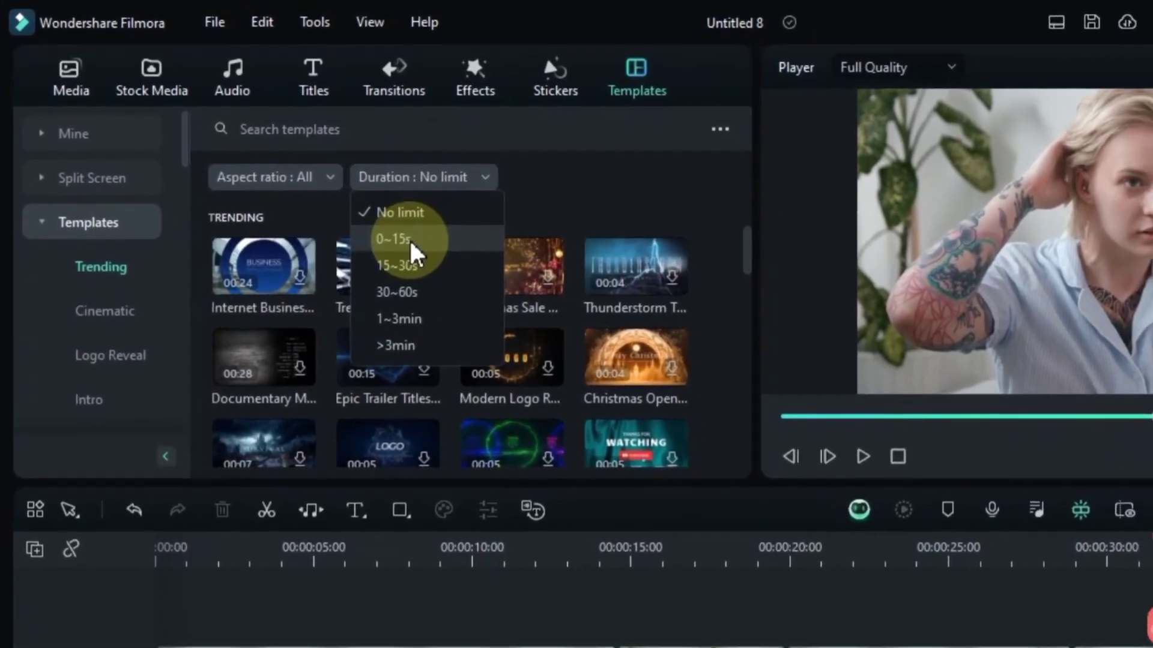
Filter templates by duration 0~15s, then 15~30s, and reopen the Duration choices
{"action": "left_click", "coordinate": [393, 239]}
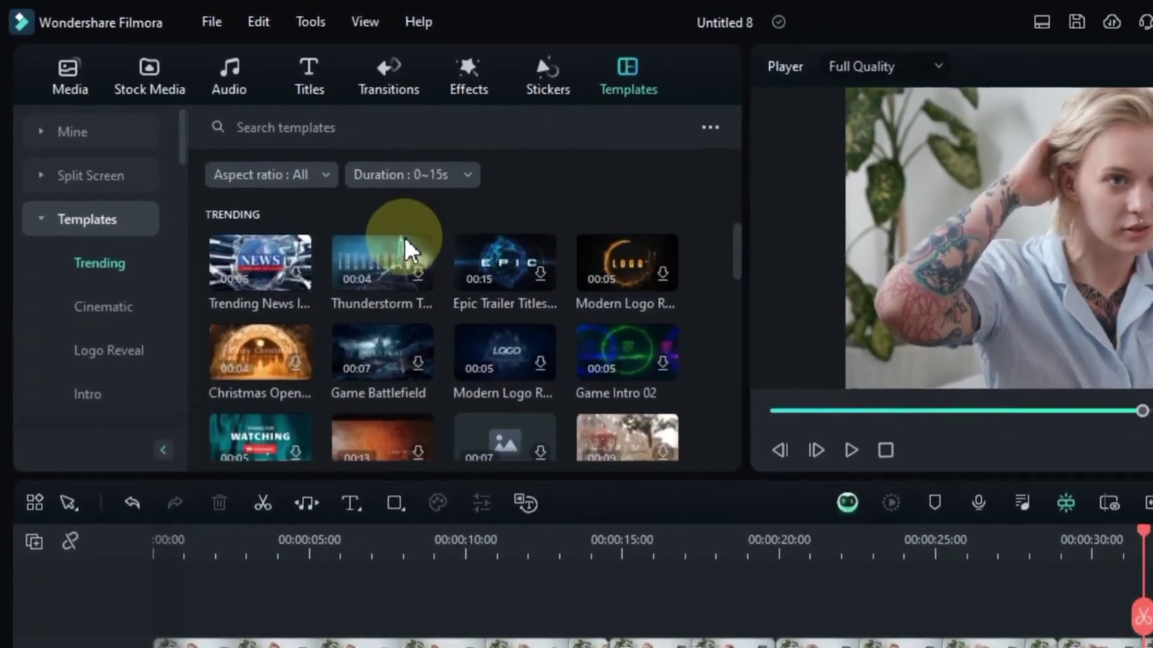
{"action": "scroll", "coordinate": [432, 348], "scroll_direction": "down", "scroll_amount": 3}
{"action": "left_click", "coordinate": [405, 257]}
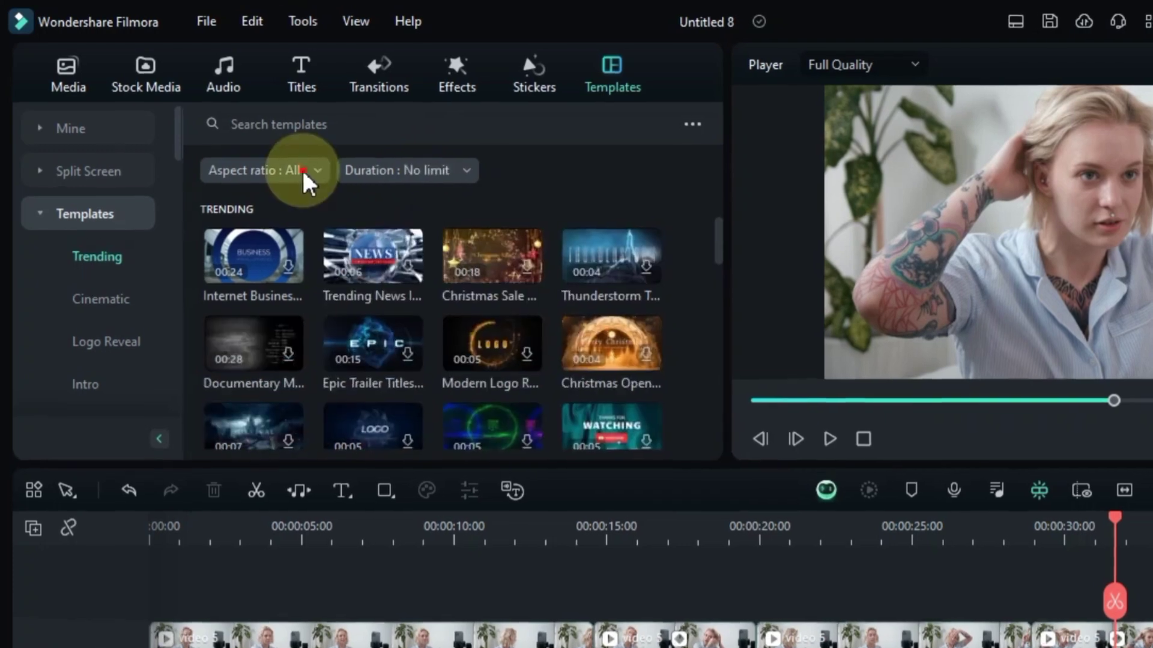
{"action": "left_click", "coordinate": [300, 170]}
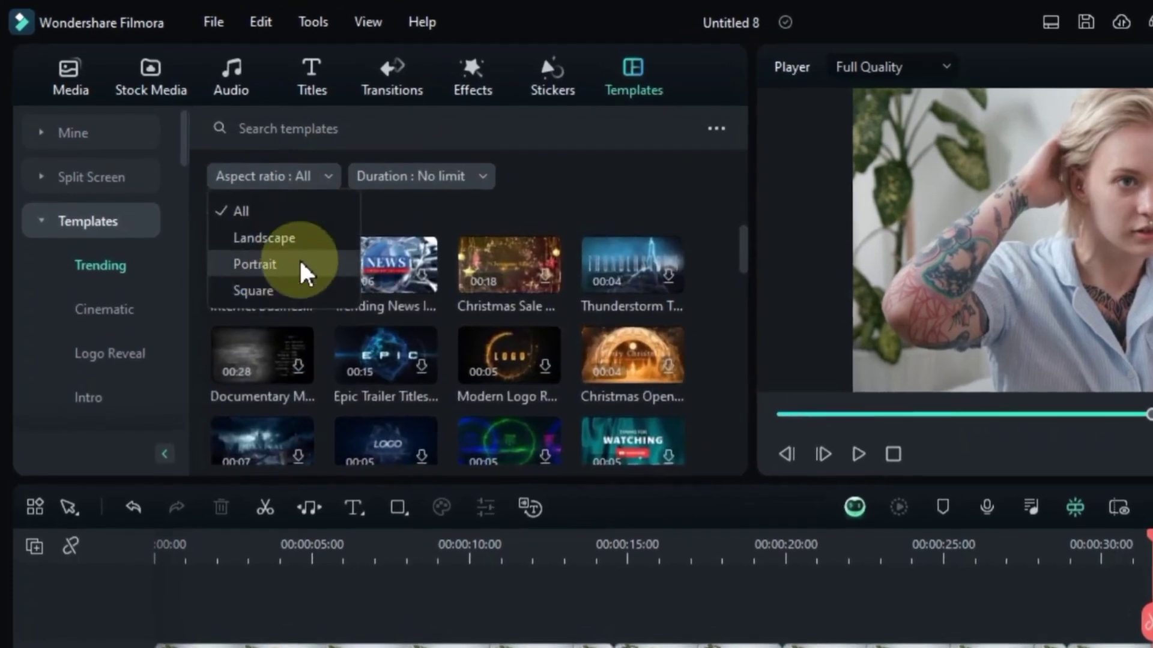
{"action": "left_click", "coordinate": [387, 175]}
{"action": "left_click", "coordinate": [396, 175]}
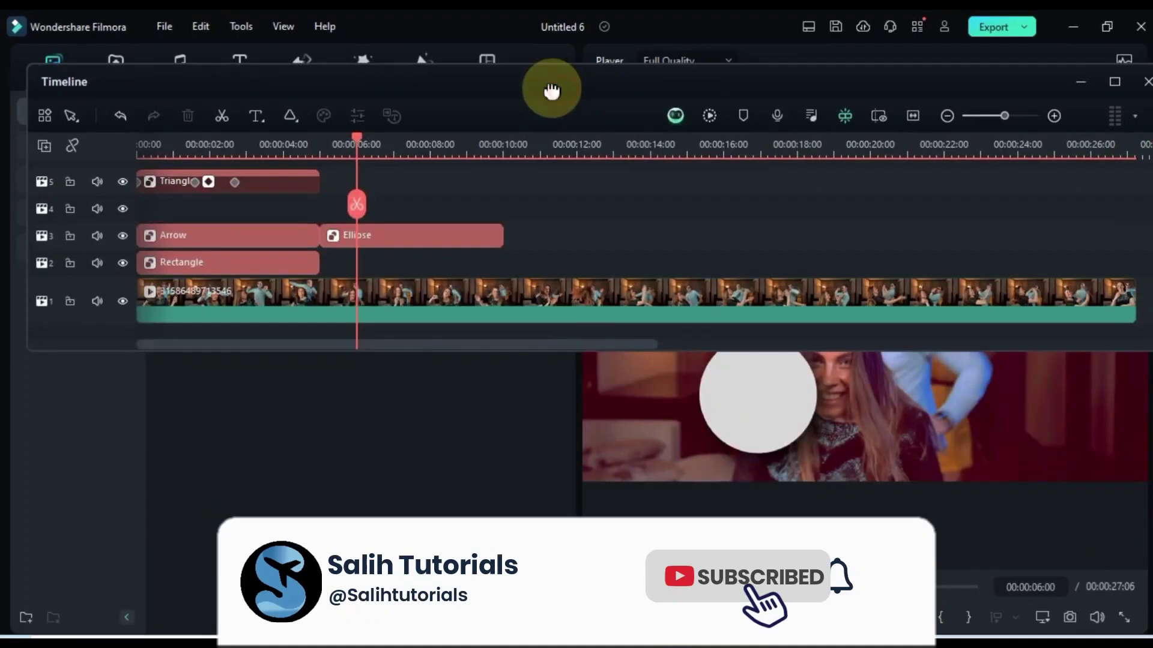
Reposition the detached Timeline window and float the Material media panel mid-screen over it
{"action": "left_click_drag", "start_coordinate": [548, 90], "coordinate": [721, 237]}
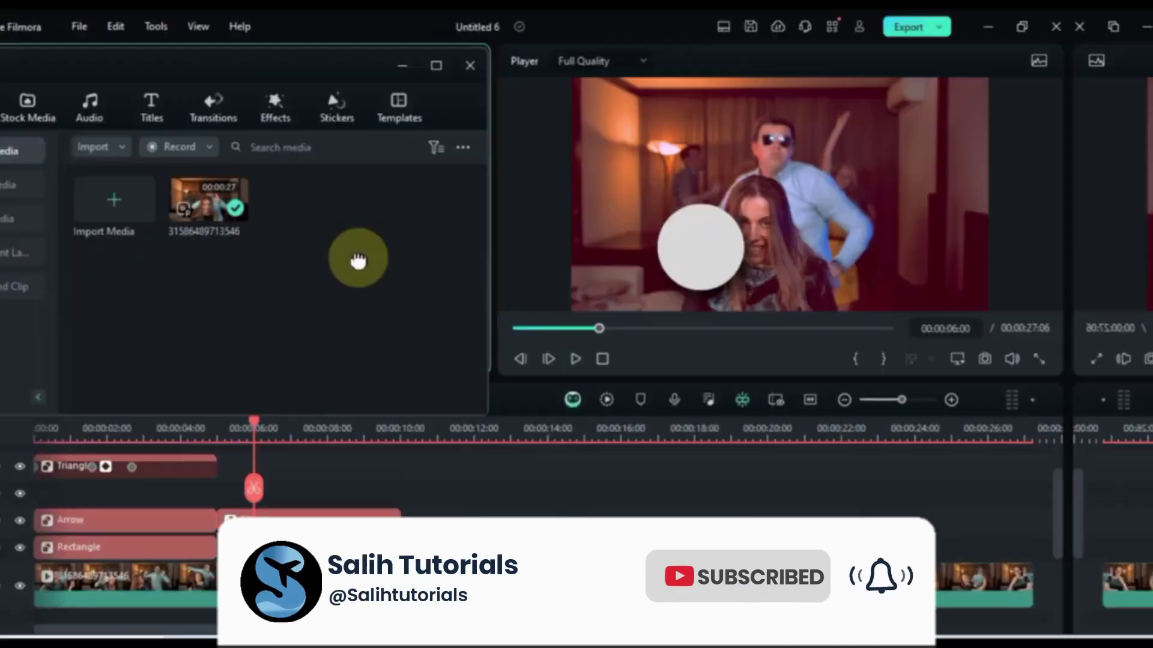
{"action": "left_click_drag", "start_coordinate": [484, 48], "coordinate": [780, 452]}
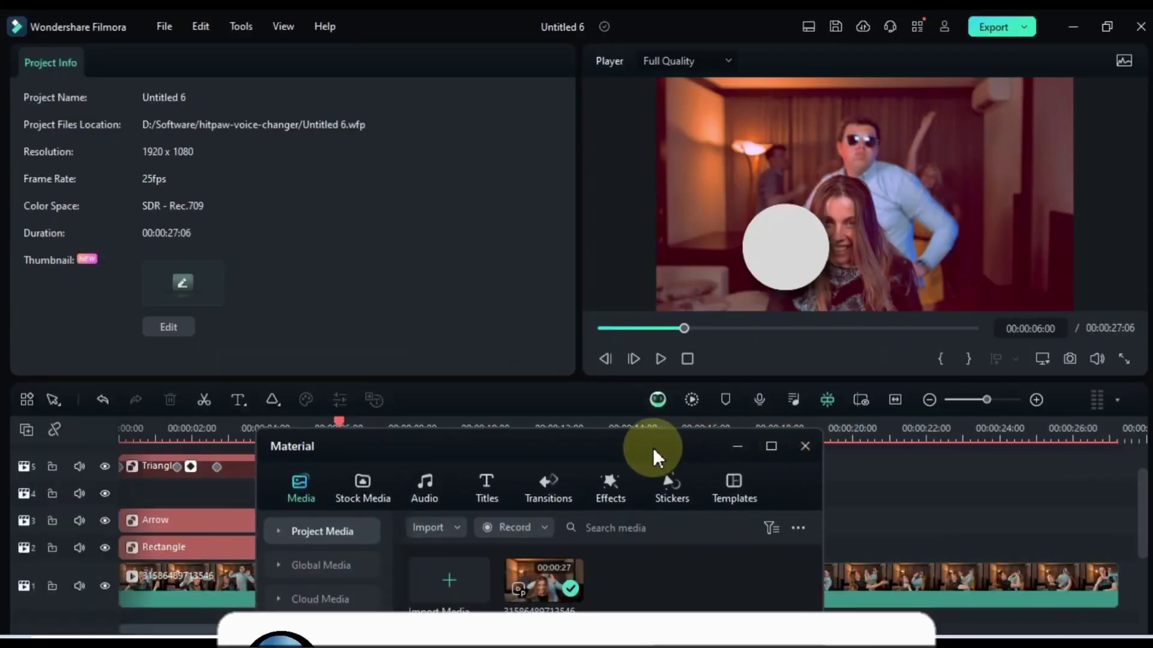